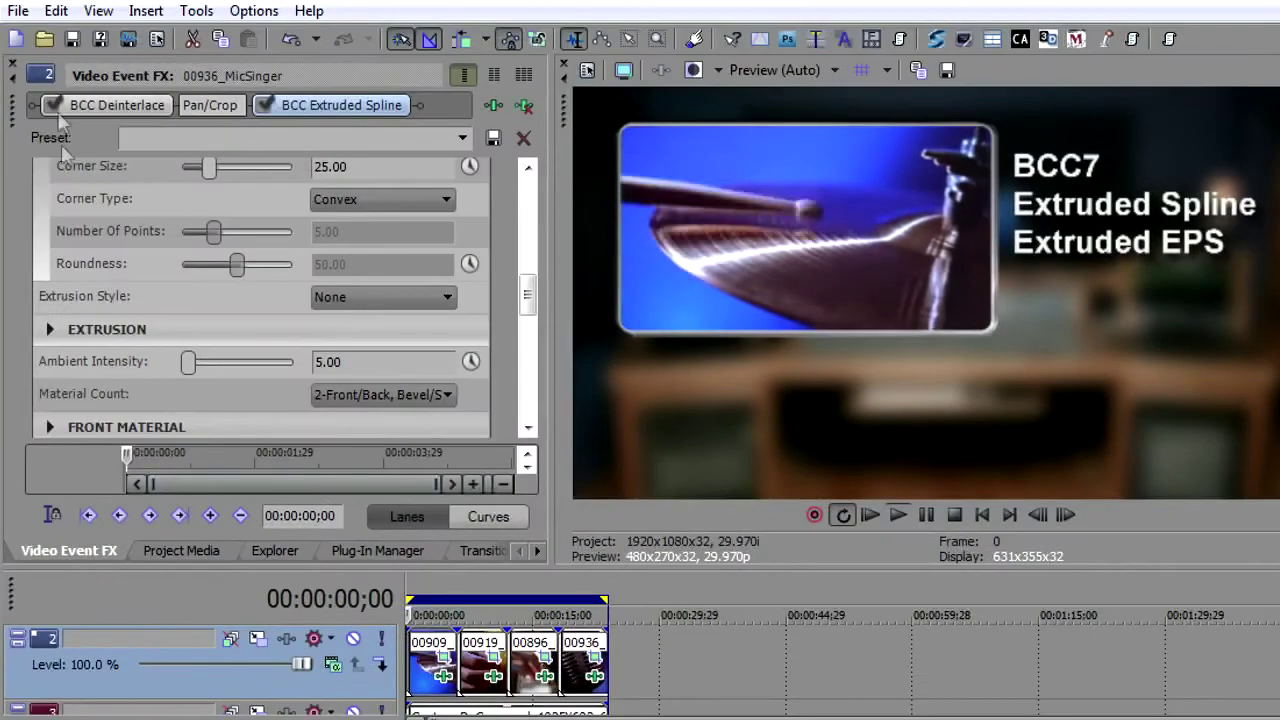
Step: Start a new project and add a video track to it
click(15, 39)
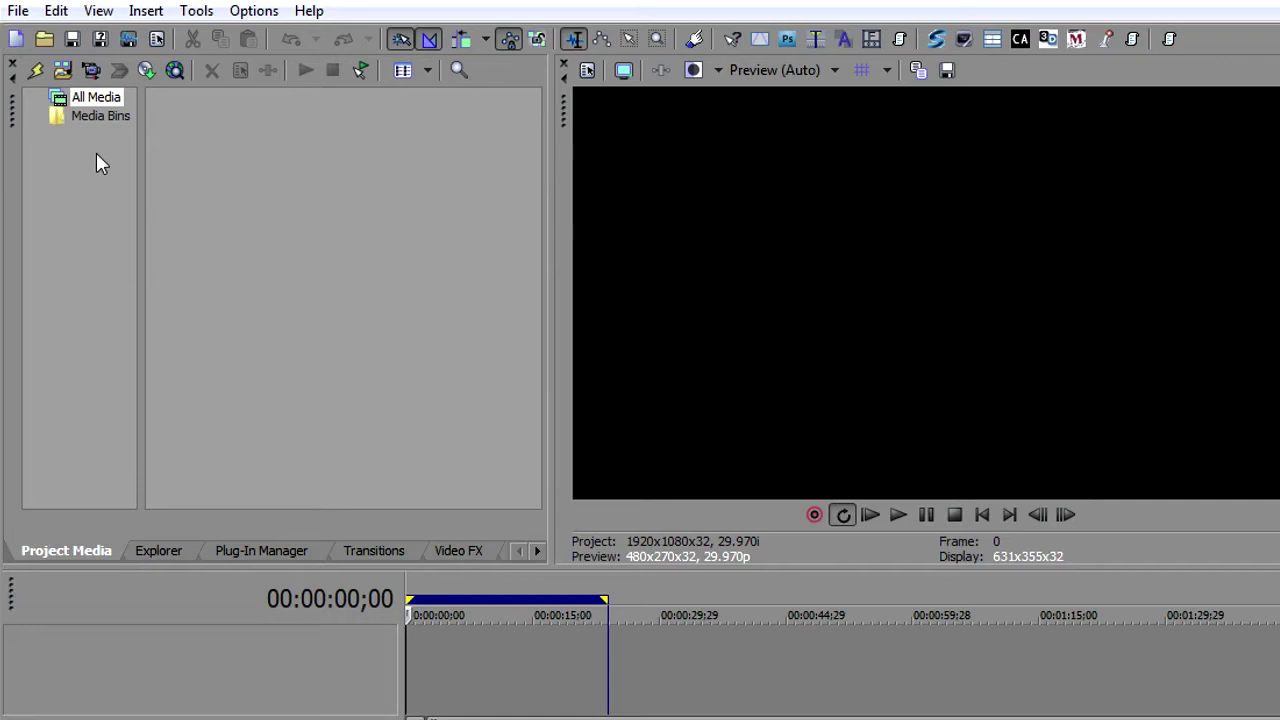
click(140, 12)
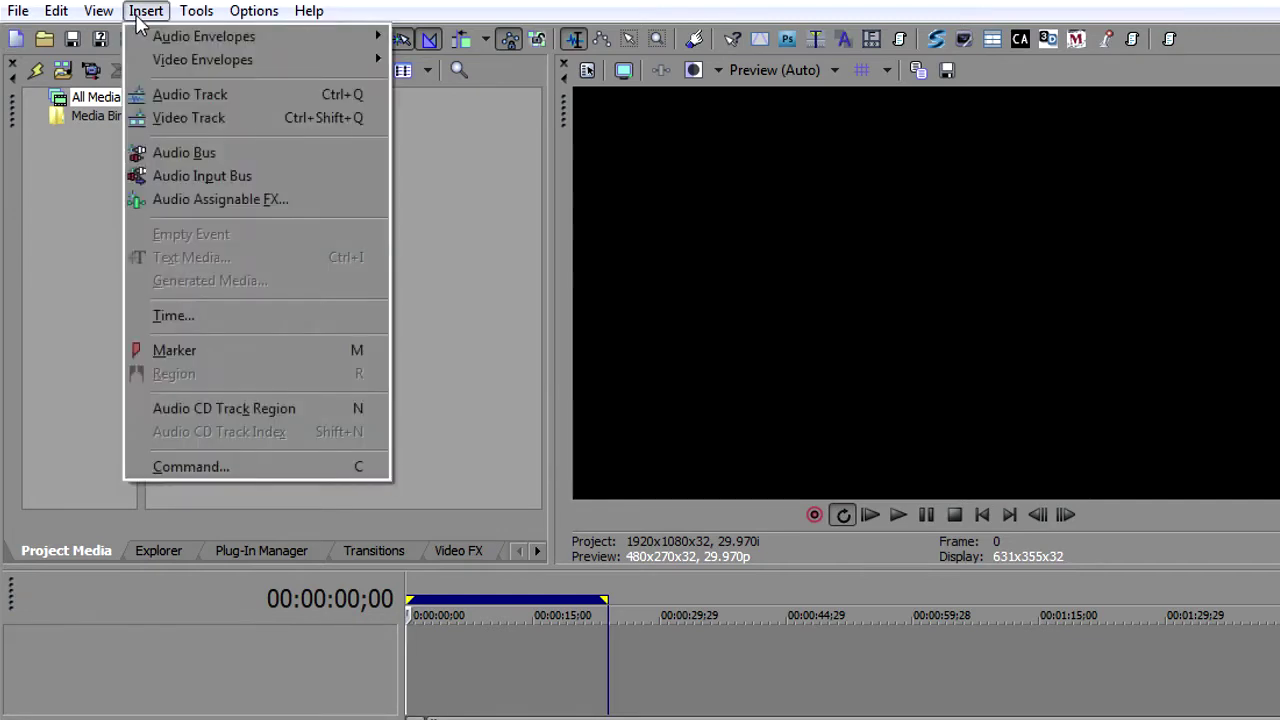
click(186, 117)
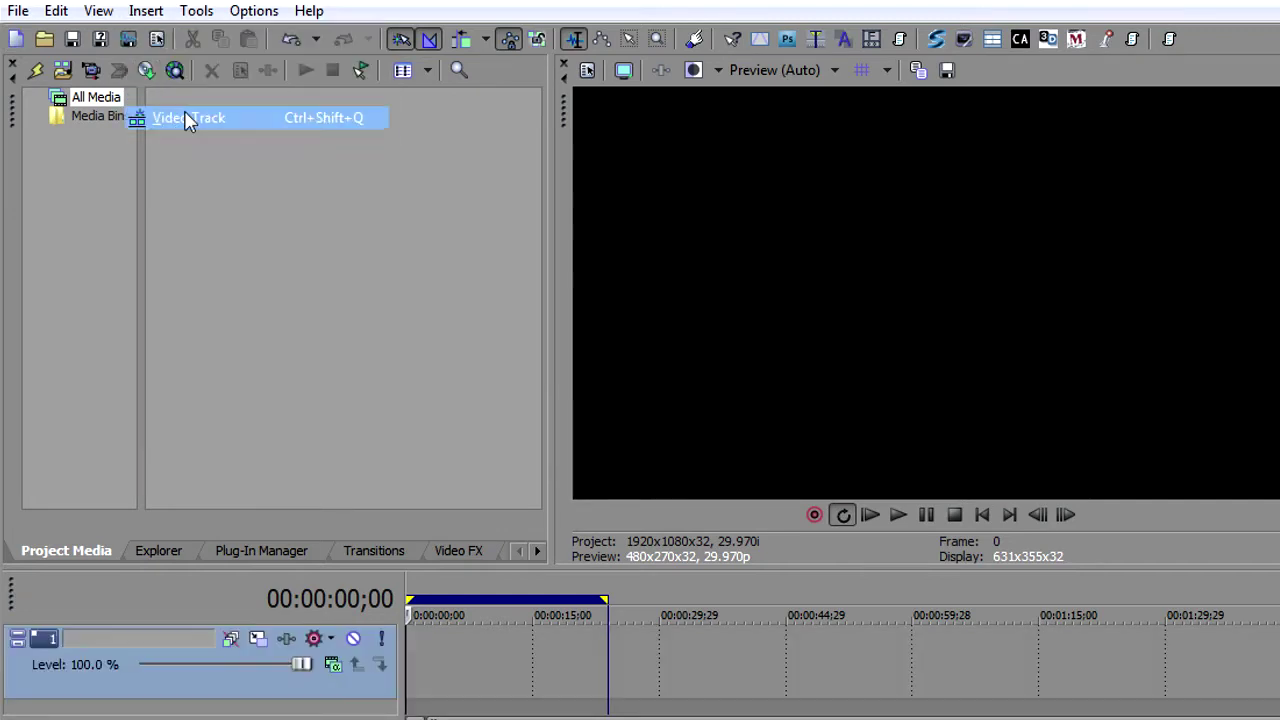
Step: Insert an empty event on the video track and select it
click(139, 14)
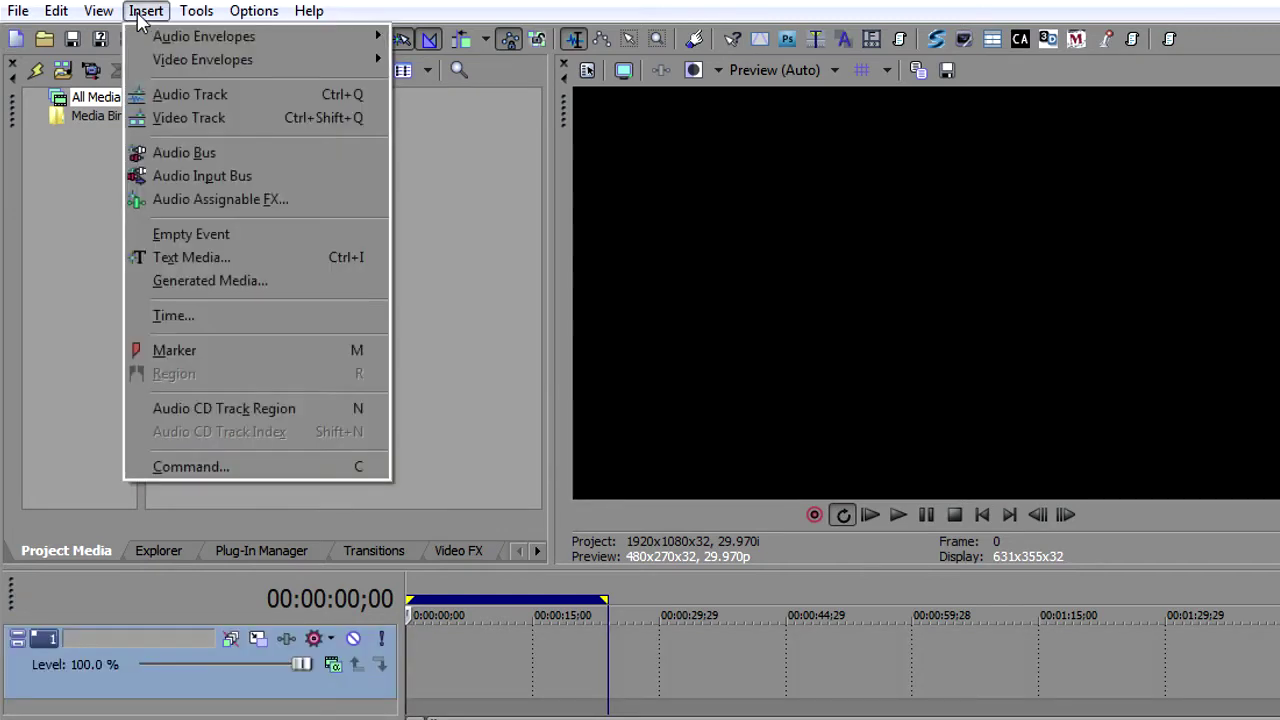
click(222, 240)
click(425, 663)
scroll(470, 680, up, 3)
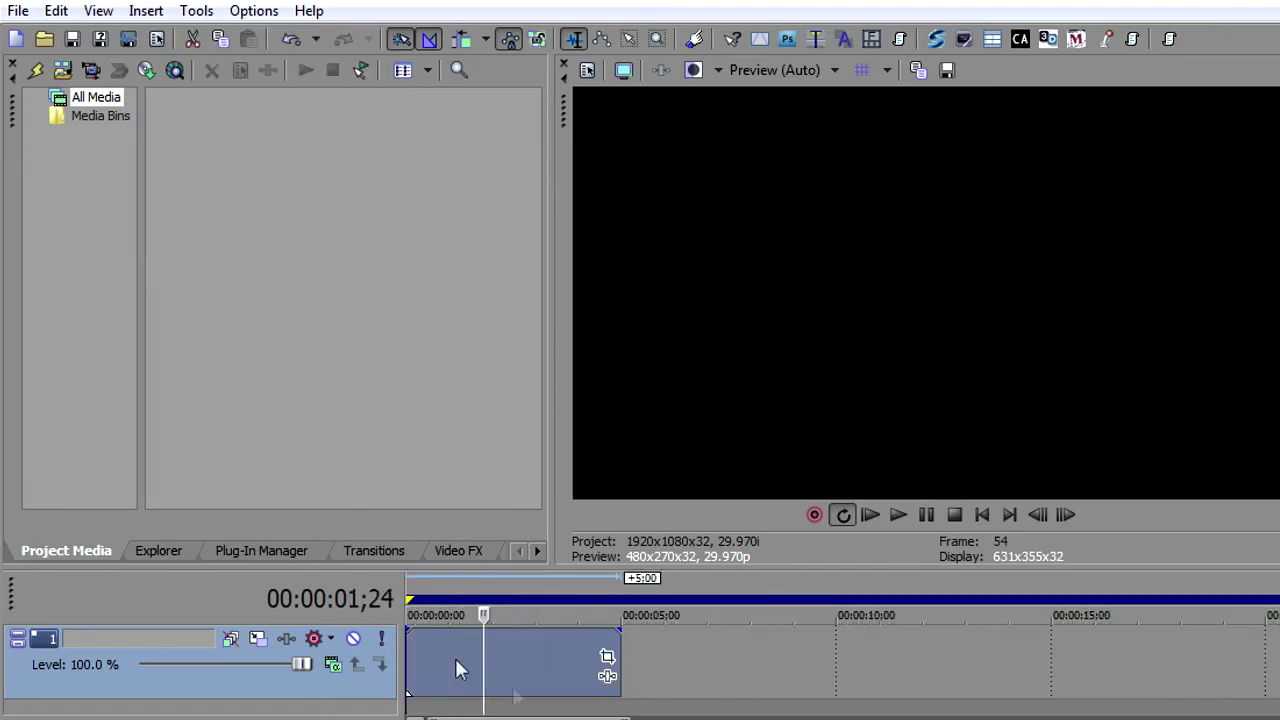
Step: Drag BCC Extruded Spline from the plug-ins onto the empty event and look through its parameters
click(297, 552)
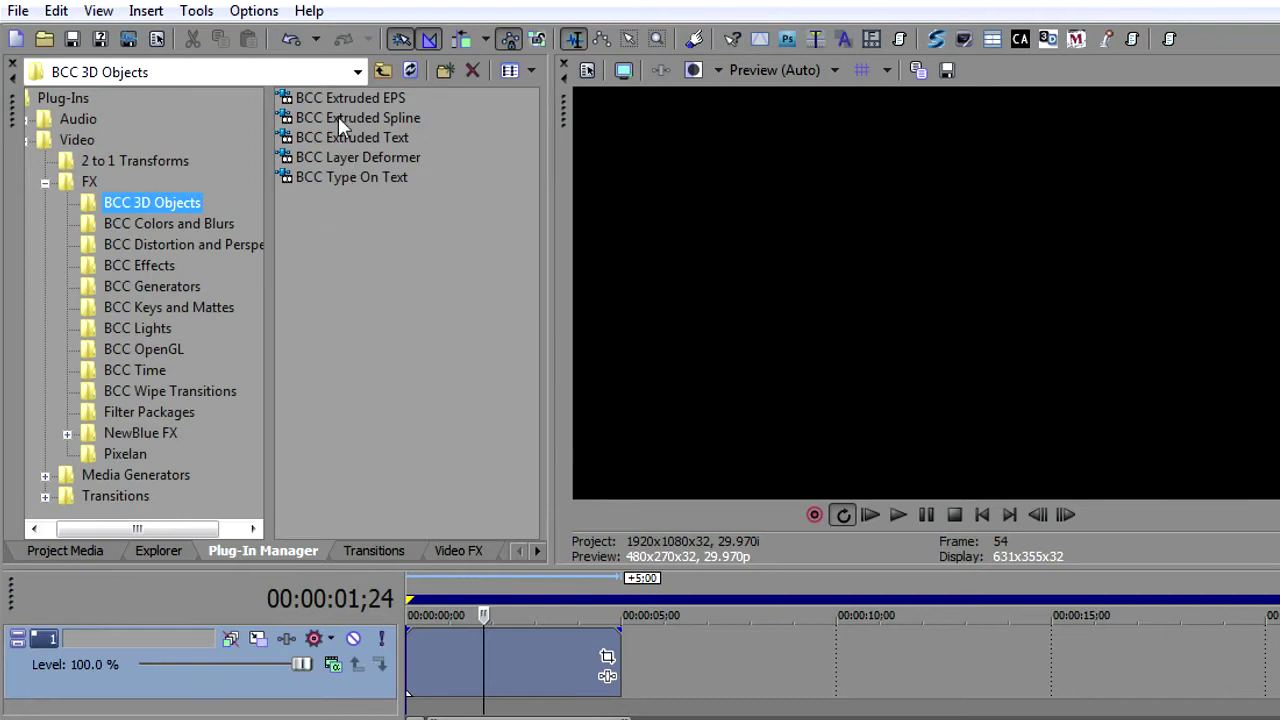
drag(338, 116, 519, 651)
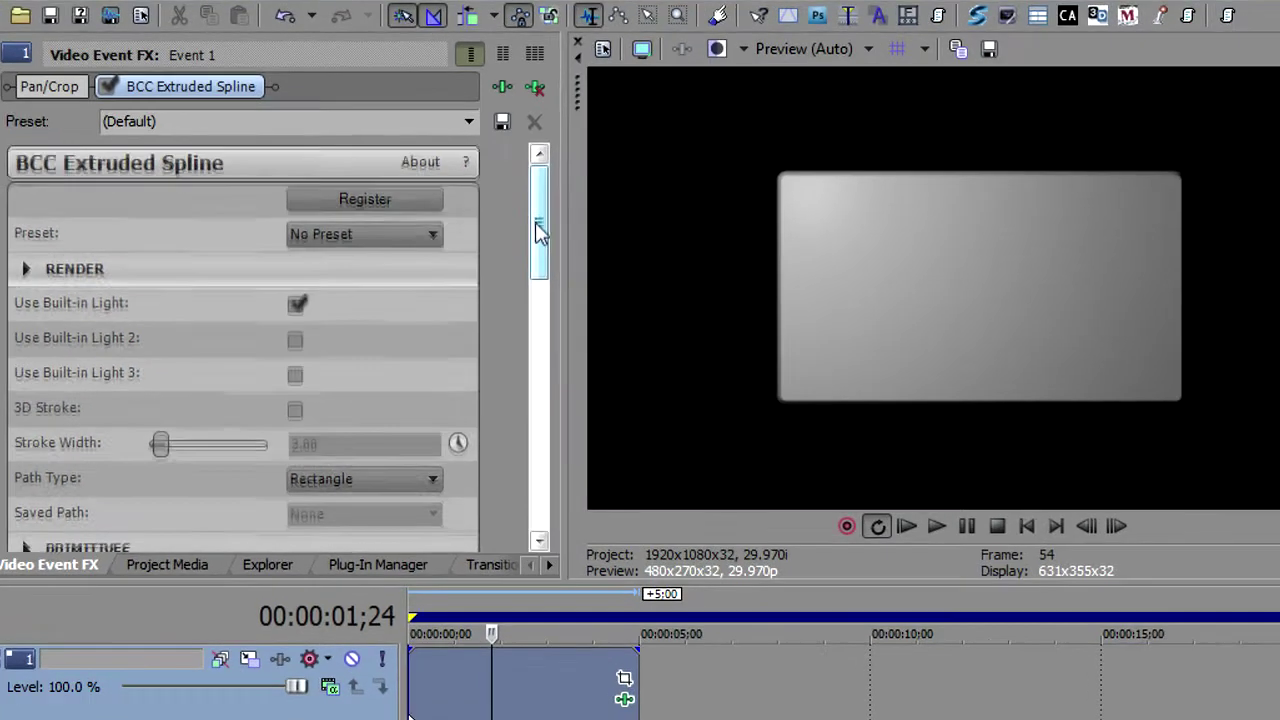
scroll(524, 244, down, 1)
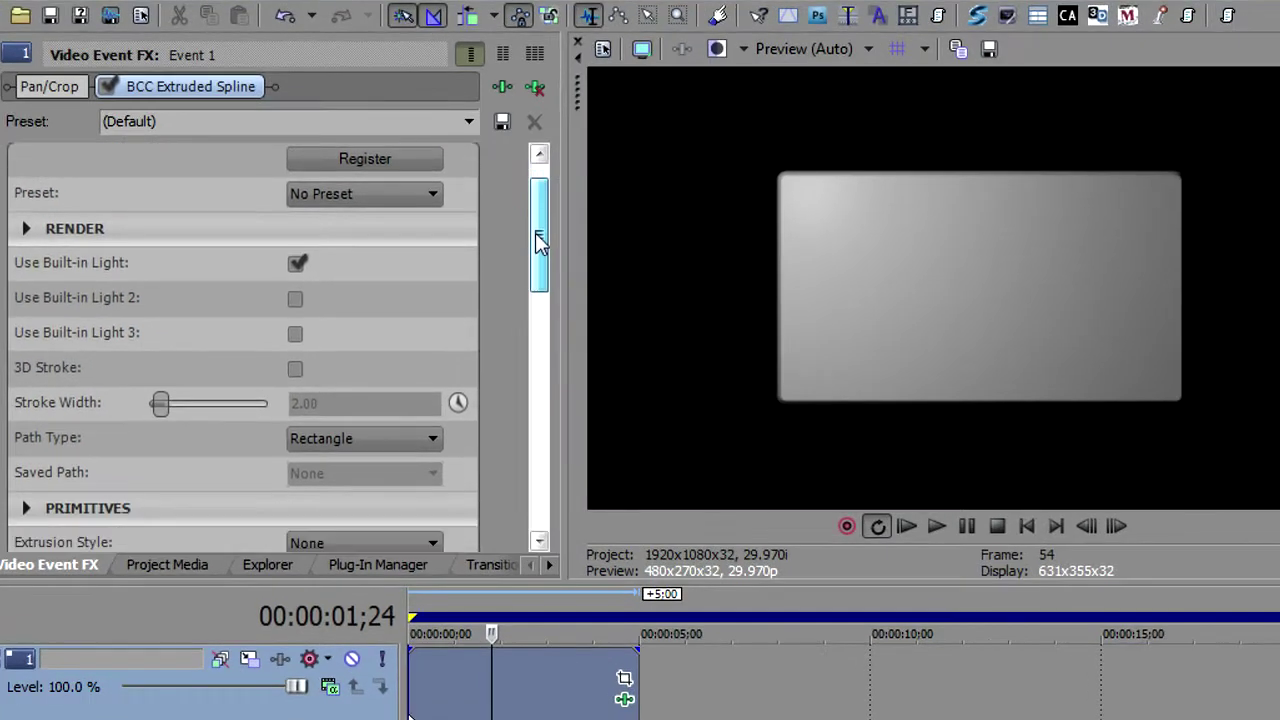
scroll(524, 244, up, 1)
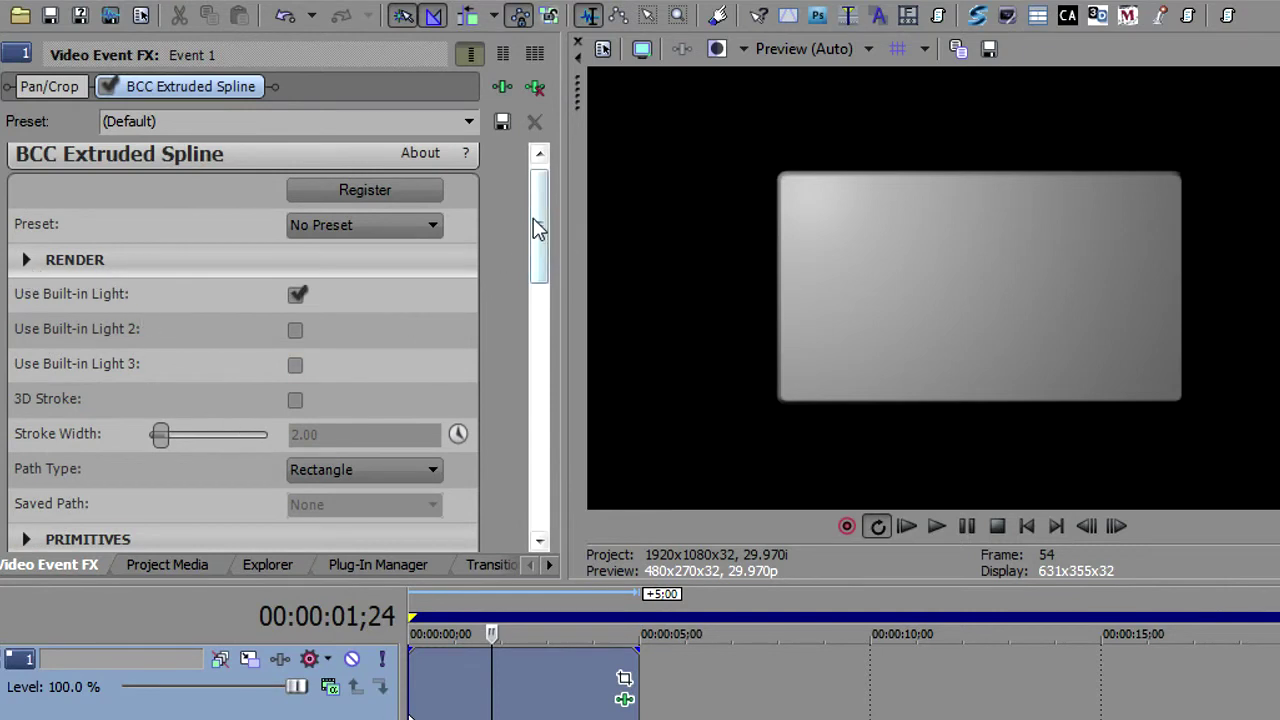
drag(534, 214, 538, 398)
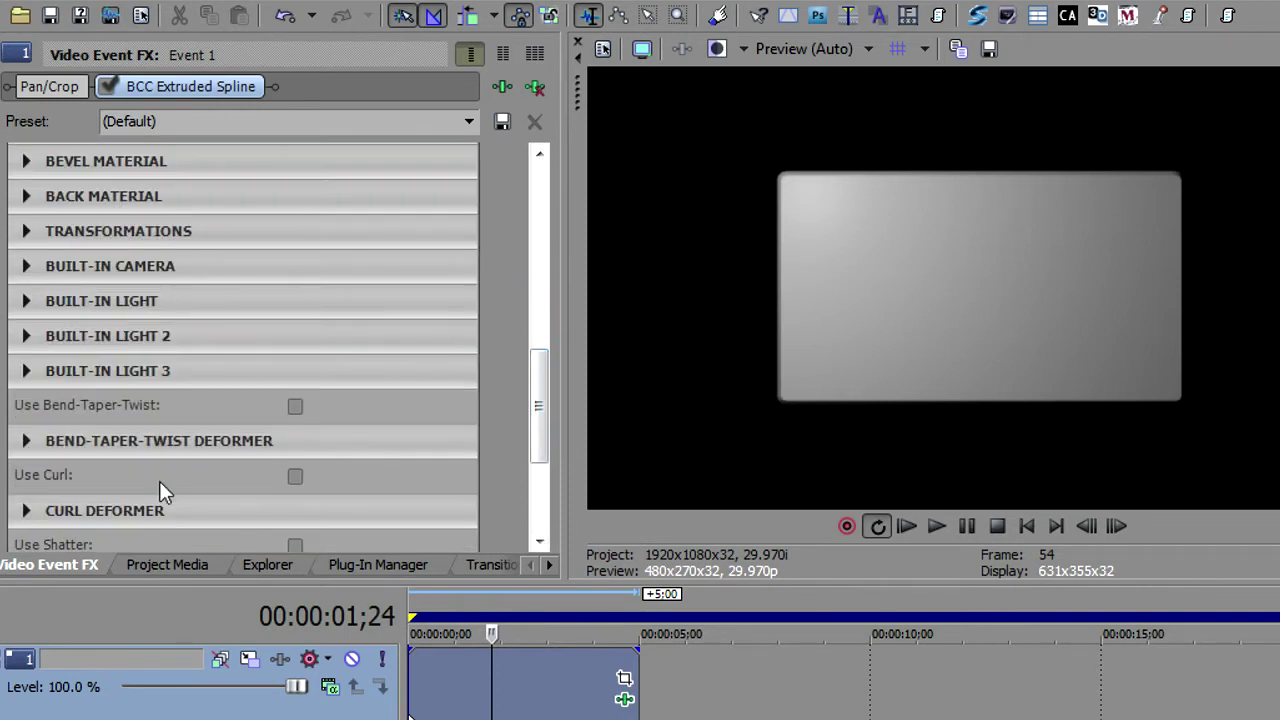
drag(539, 411, 537, 251)
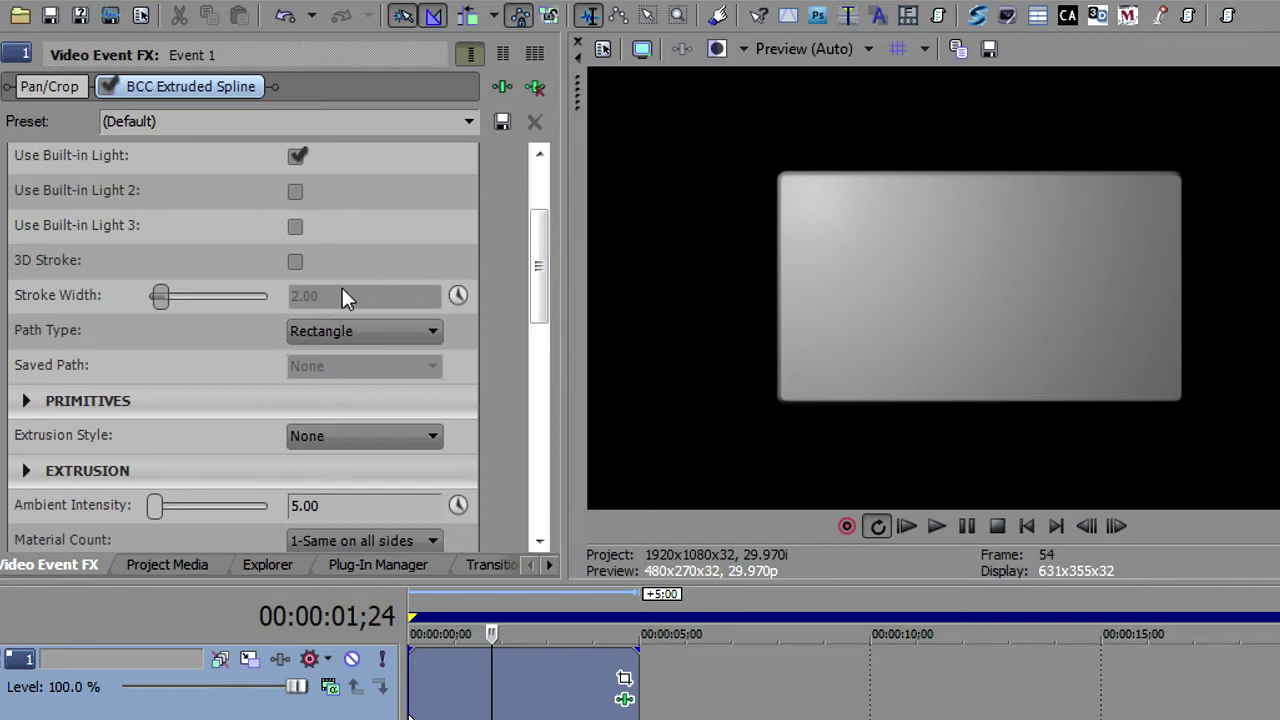
click(296, 262)
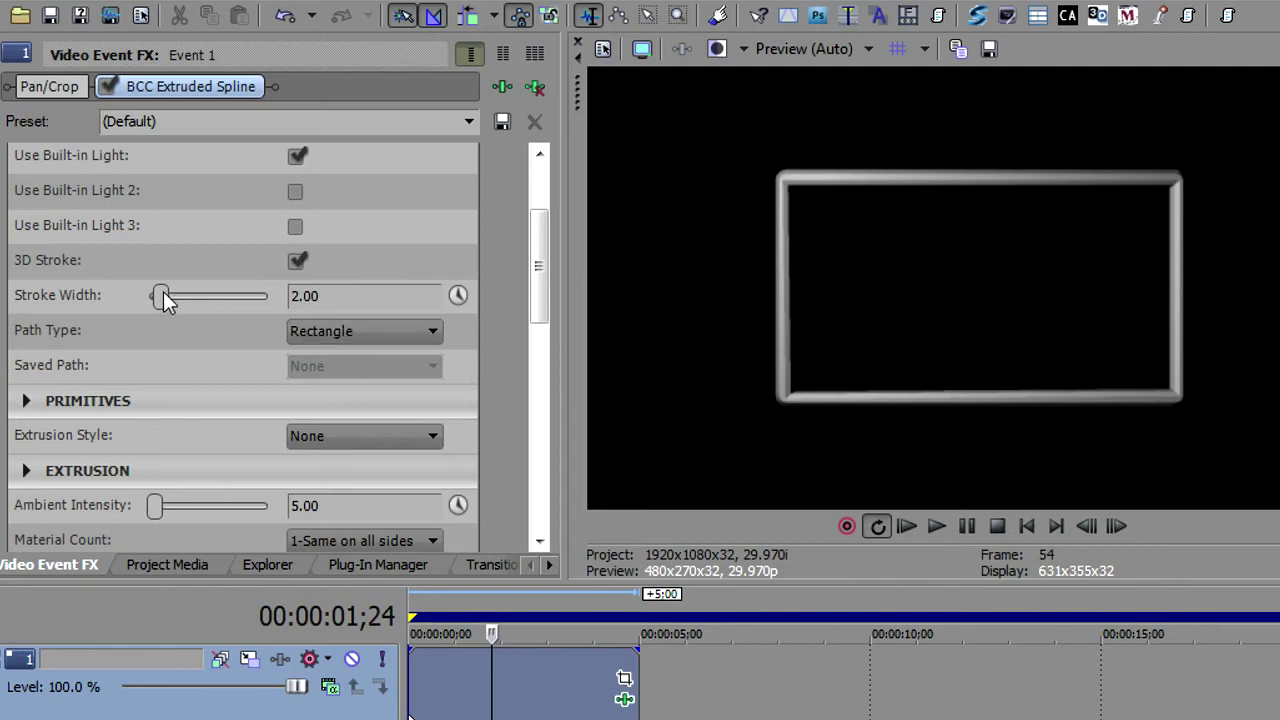
mouse_move(162, 296)
mouse_down()
mouse_move(228, 300)
mouse_move(211, 301)
mouse_up()
double_click(207, 299)
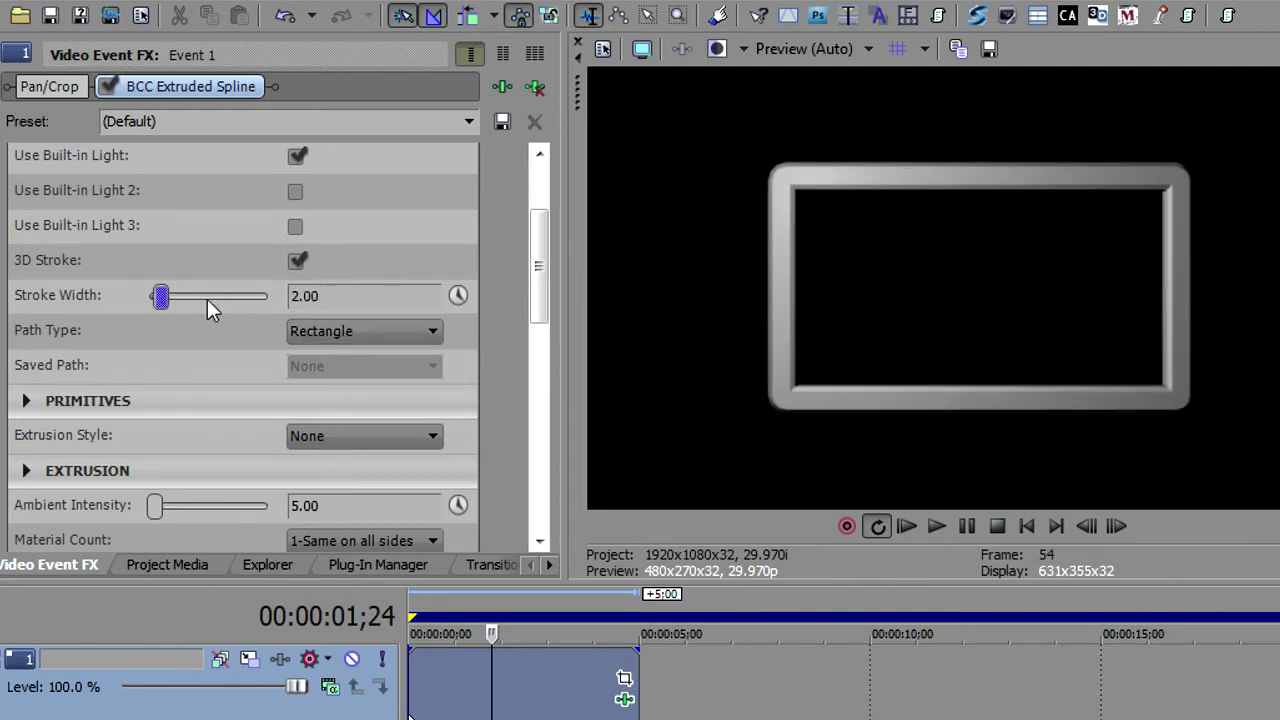
click(297, 261)
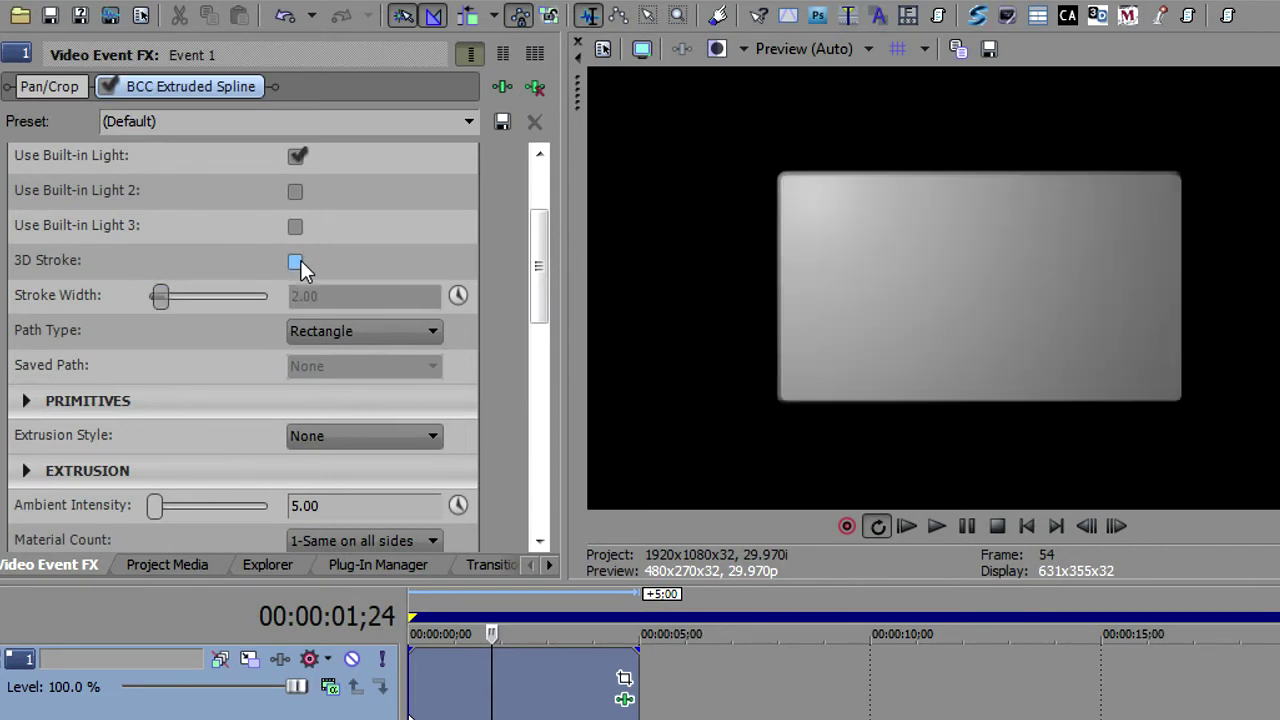
click(297, 261)
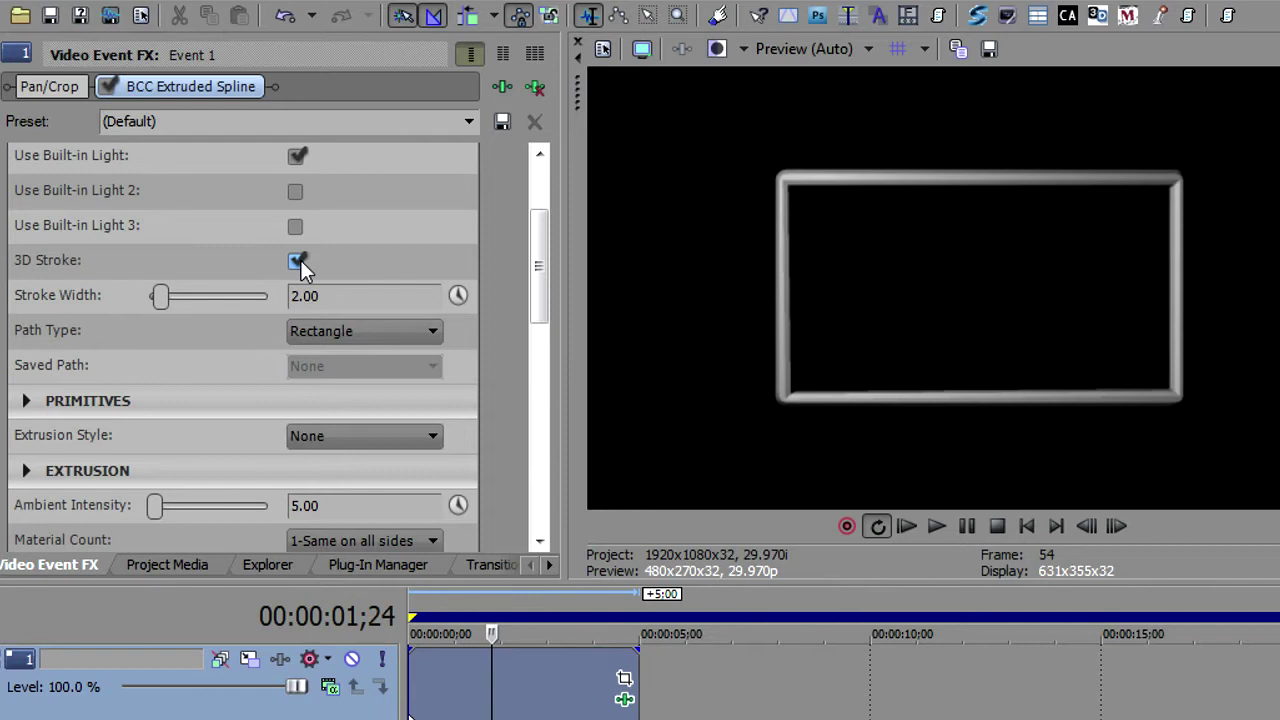
click(297, 261)
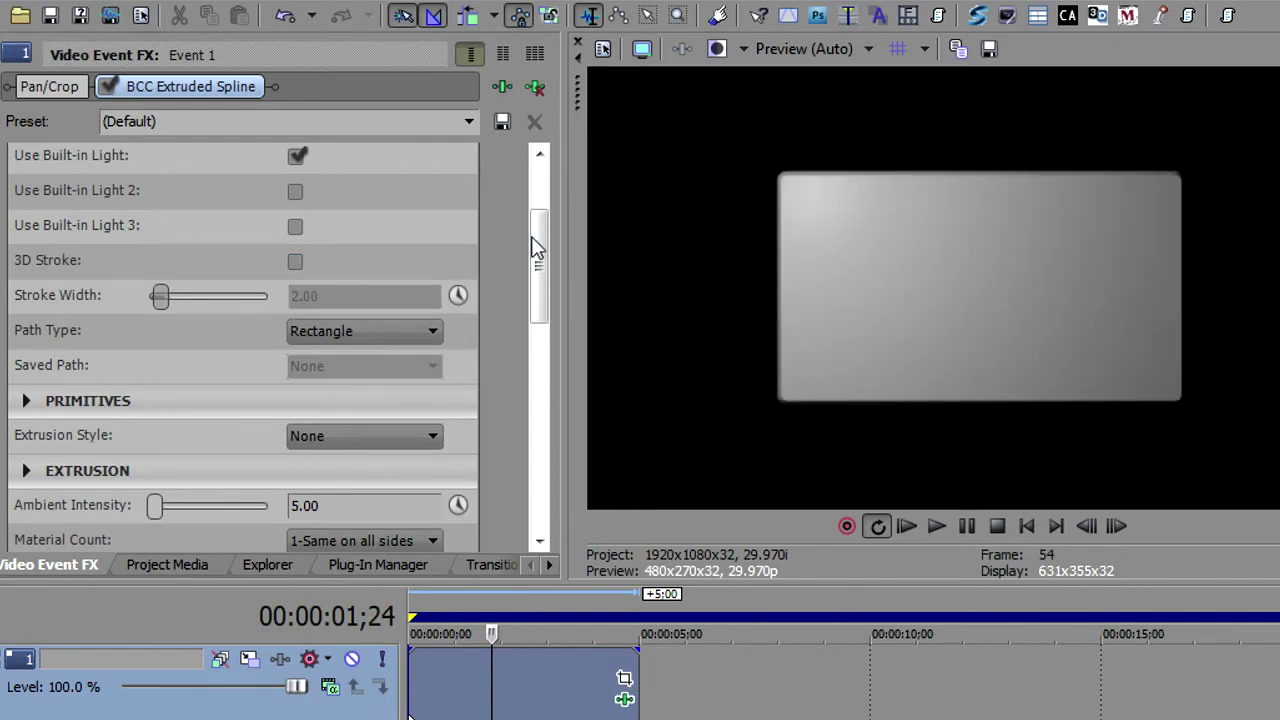
Step: Expand PRIMITIVES and enlarge the effect settings area to reach the Path Type choices
drag(532, 251, 535, 286)
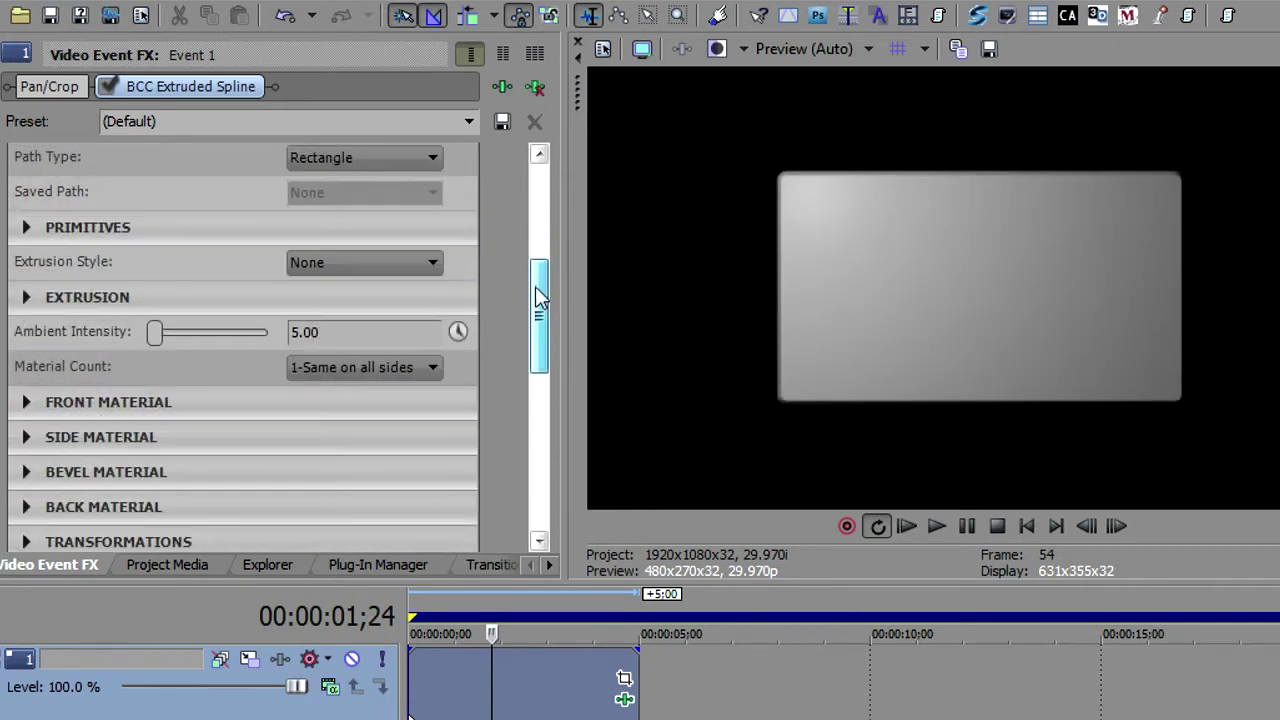
click(24, 228)
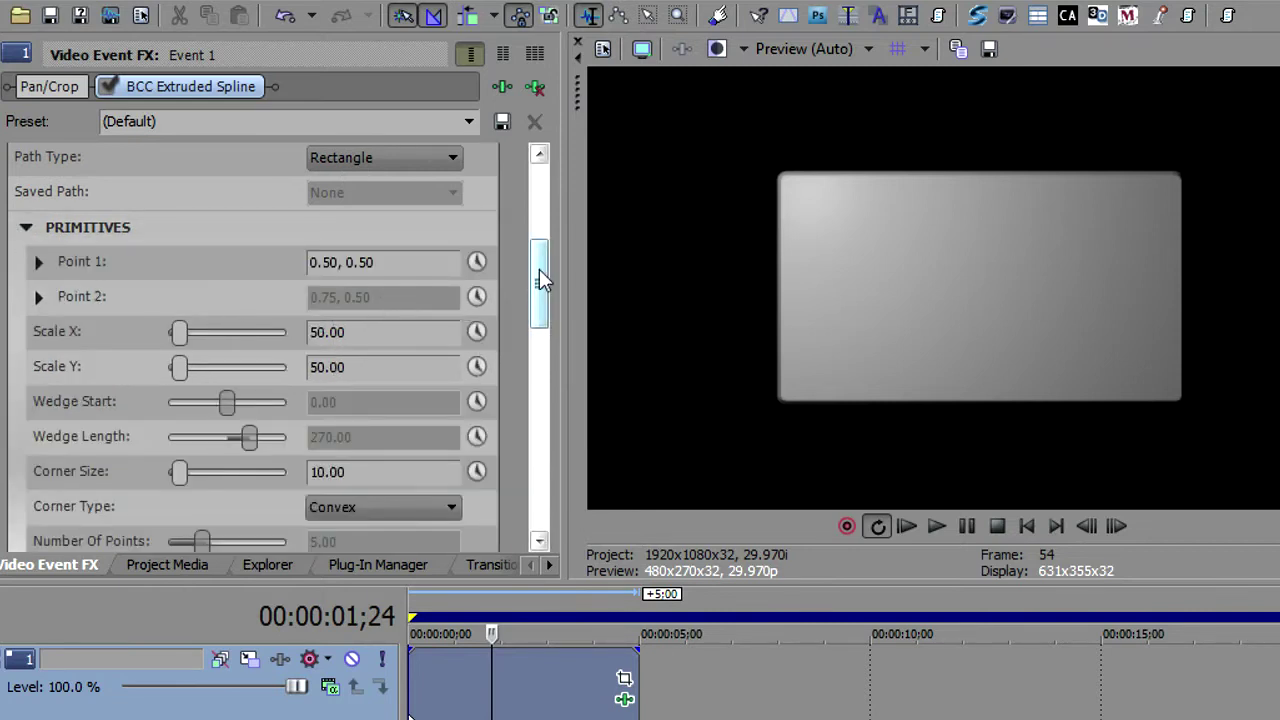
drag(539, 580, 546, 645)
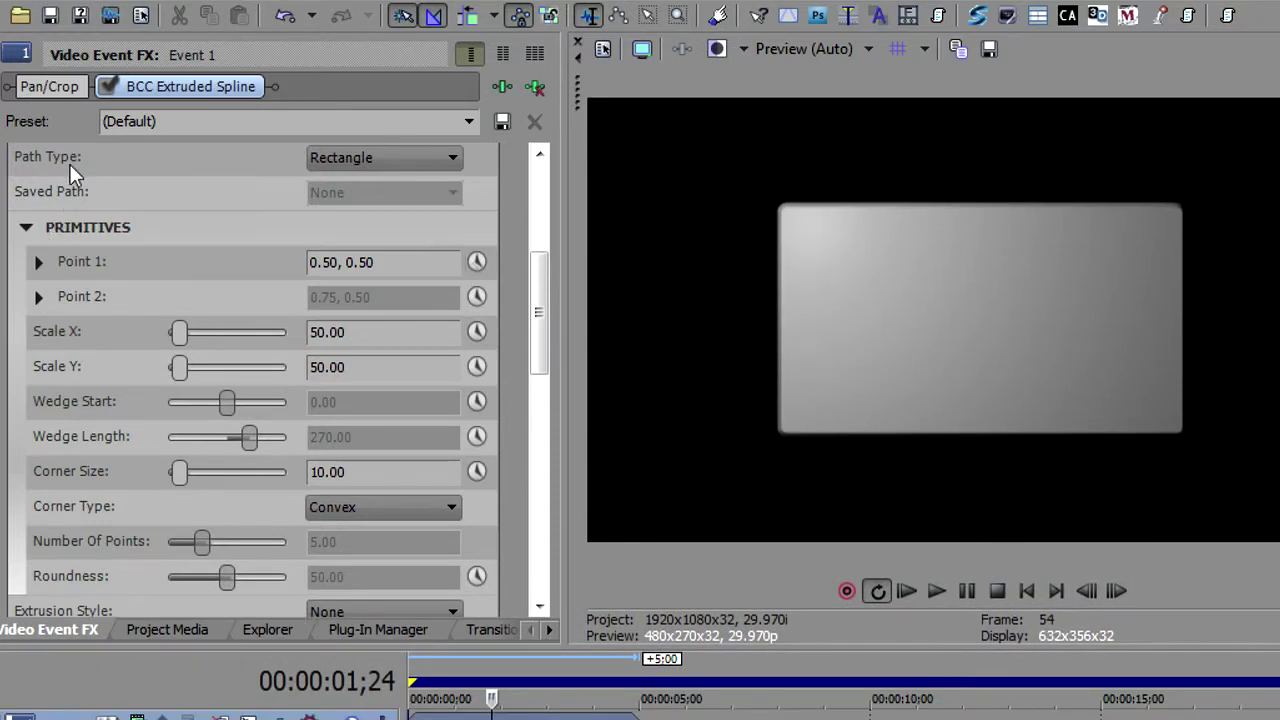
click(353, 158)
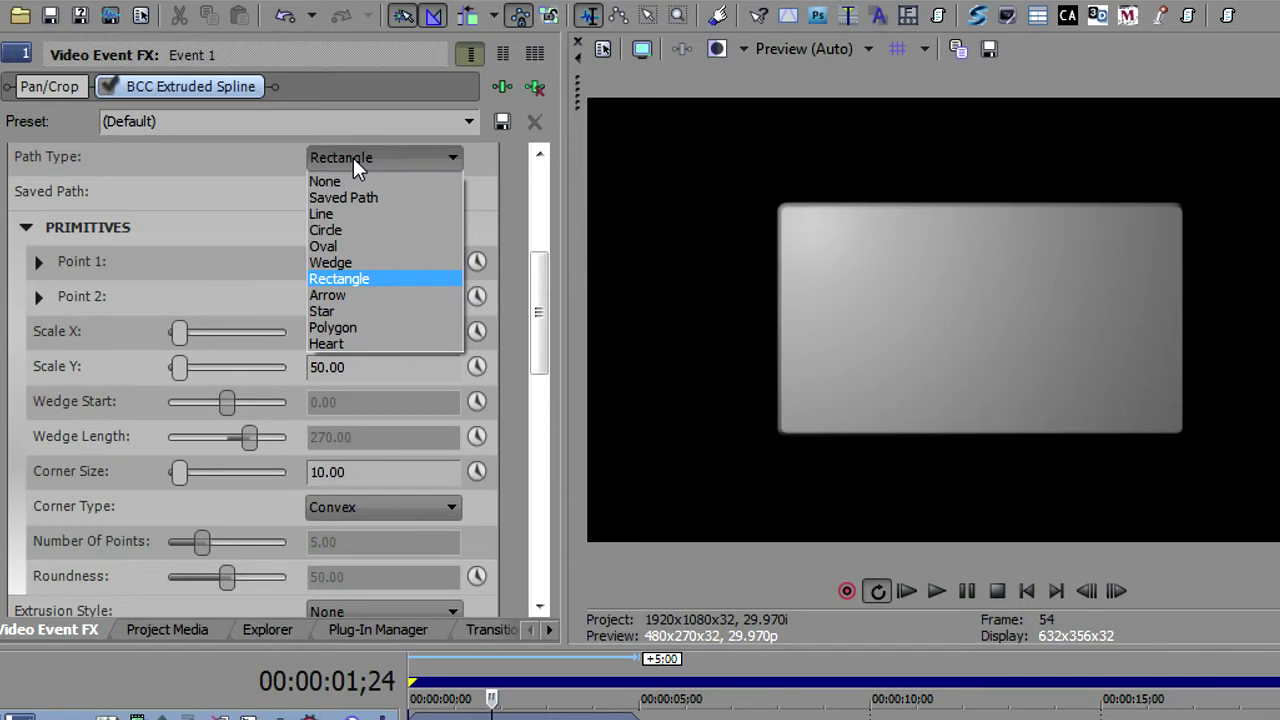
Step: Set Path Type to Heart, try moving Point 1 and scaling, then reset Scale X and Y to 50
click(363, 343)
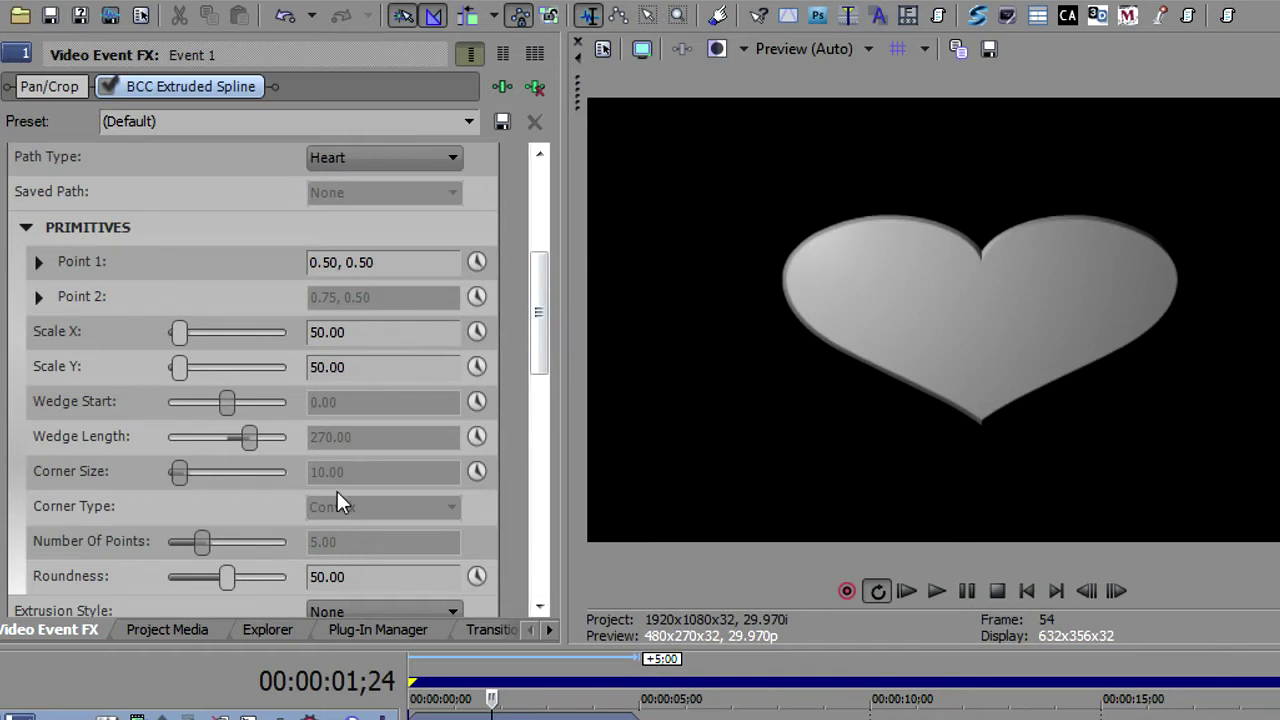
click(38, 262)
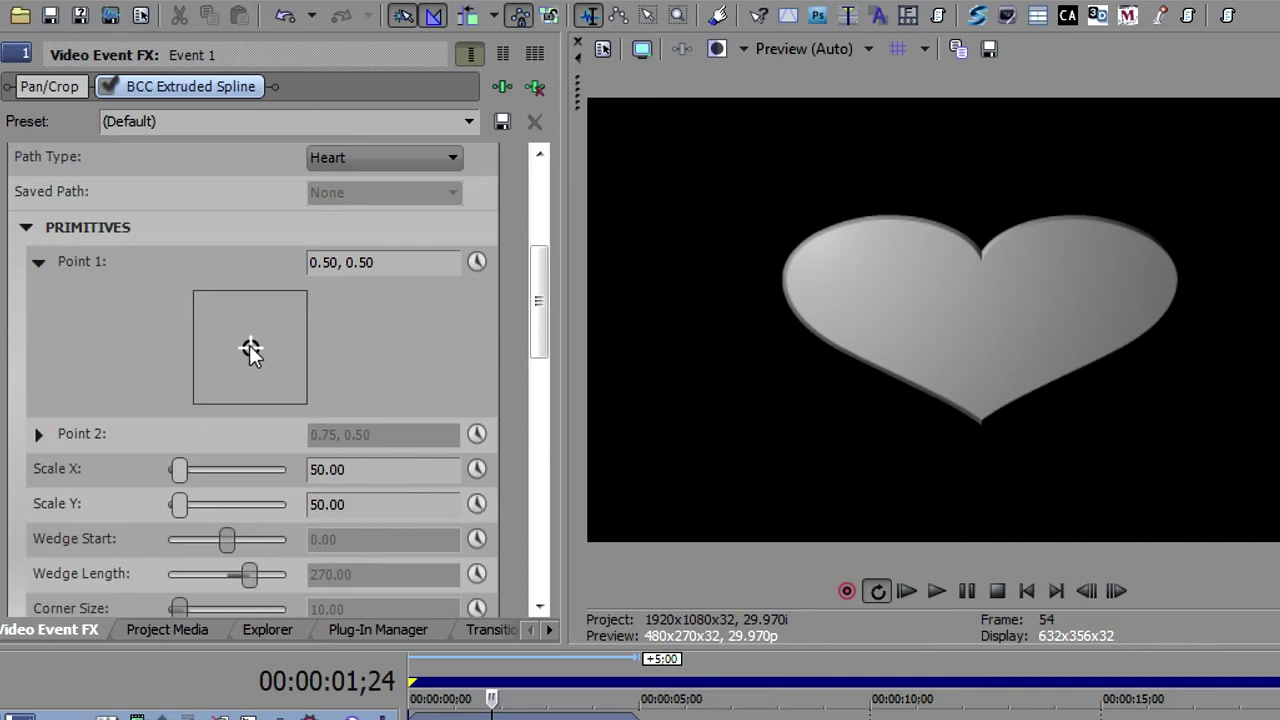
mouse_move(248, 345)
mouse_down()
mouse_move(229, 334)
mouse_move(269, 329)
mouse_move(269, 347)
mouse_move(248, 359)
mouse_move(251, 347)
mouse_up()
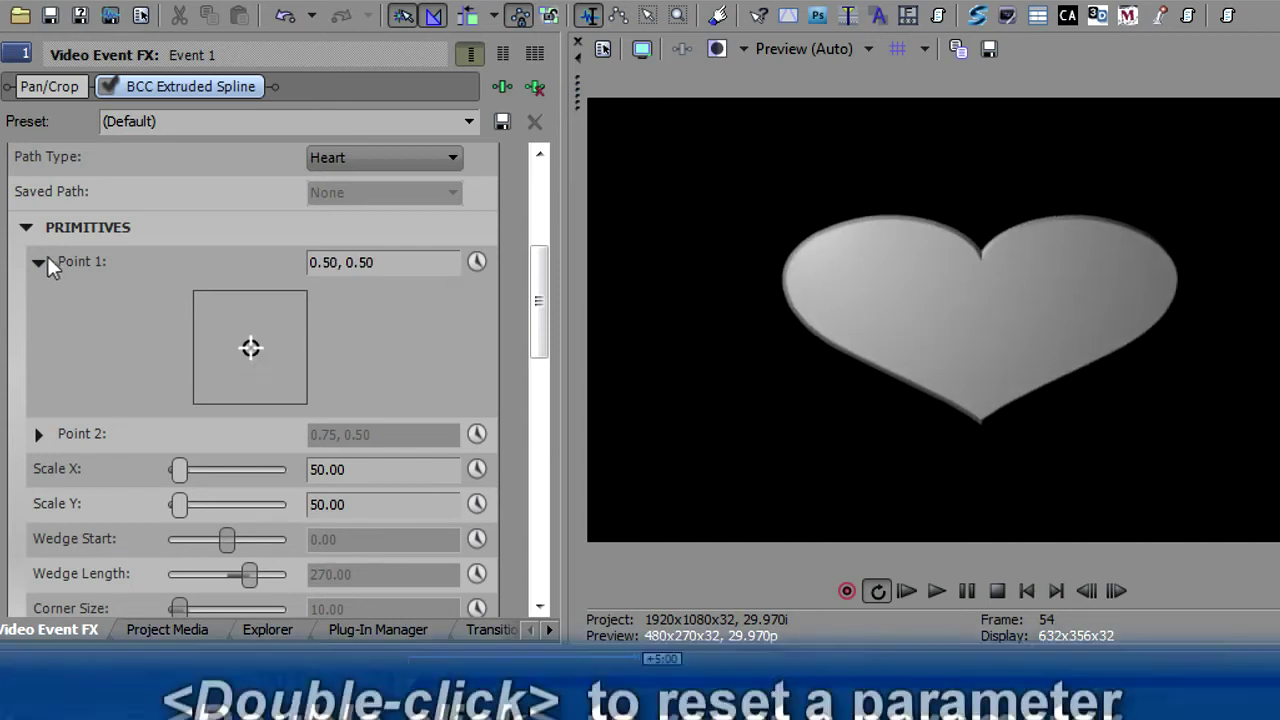
click(38, 262)
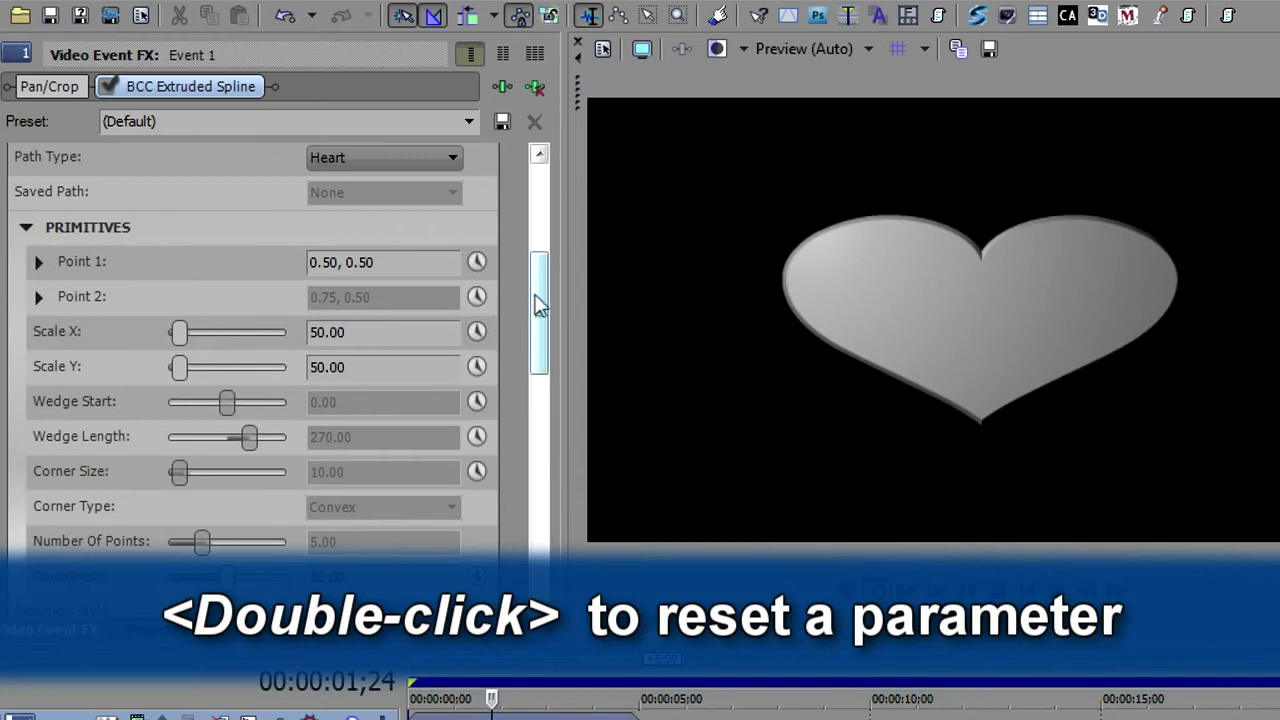
scroll(535, 300, down, 1)
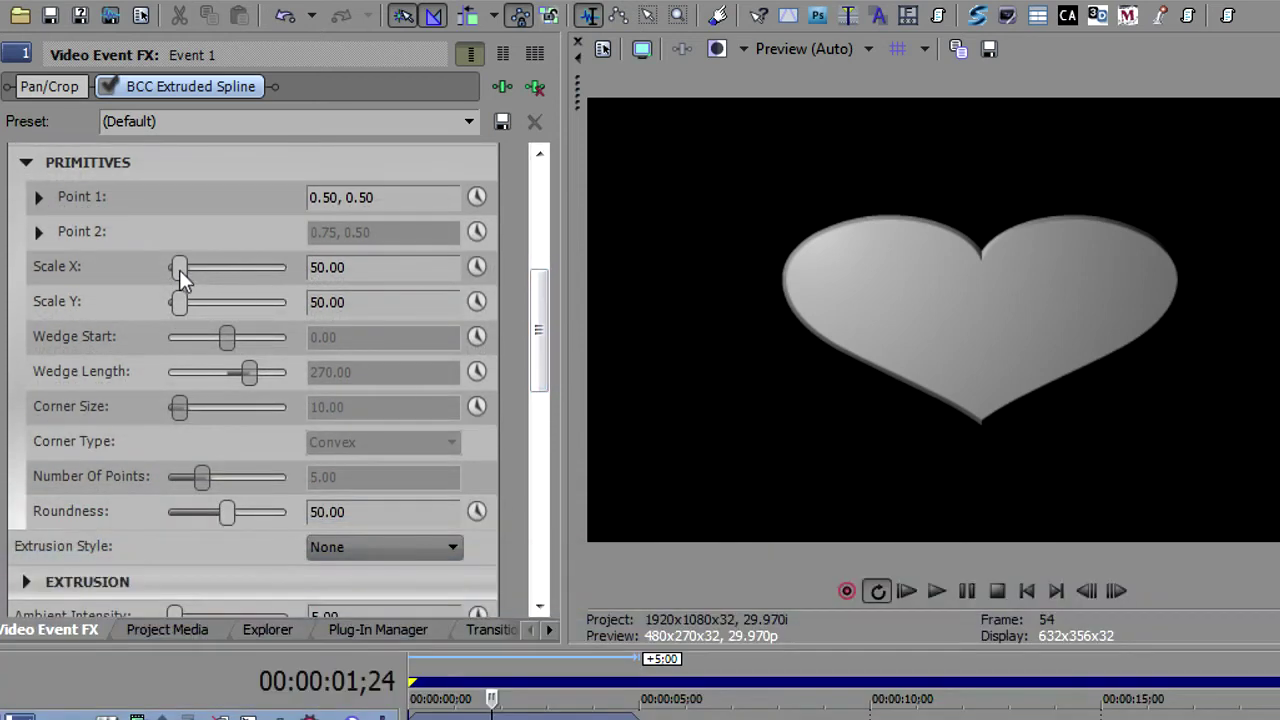
drag(179, 266, 196, 301)
double_click(196, 301)
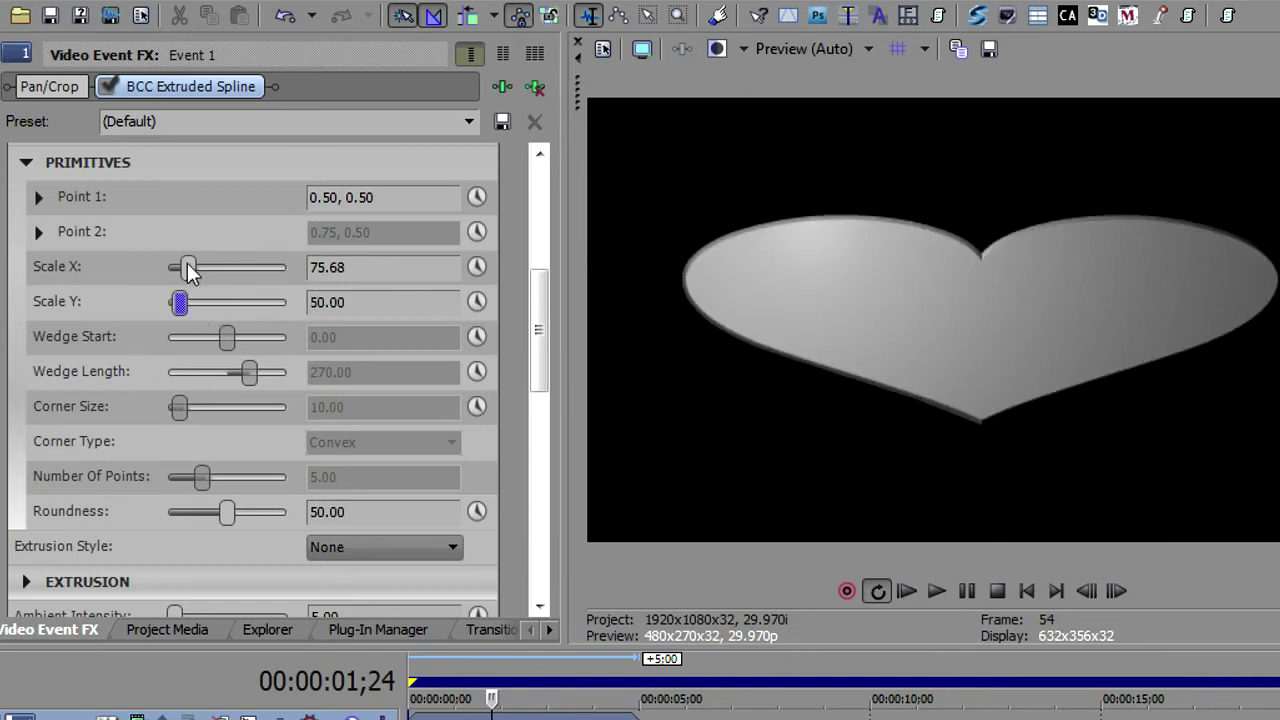
double_click(187, 263)
scroll(541, 307, up, 2)
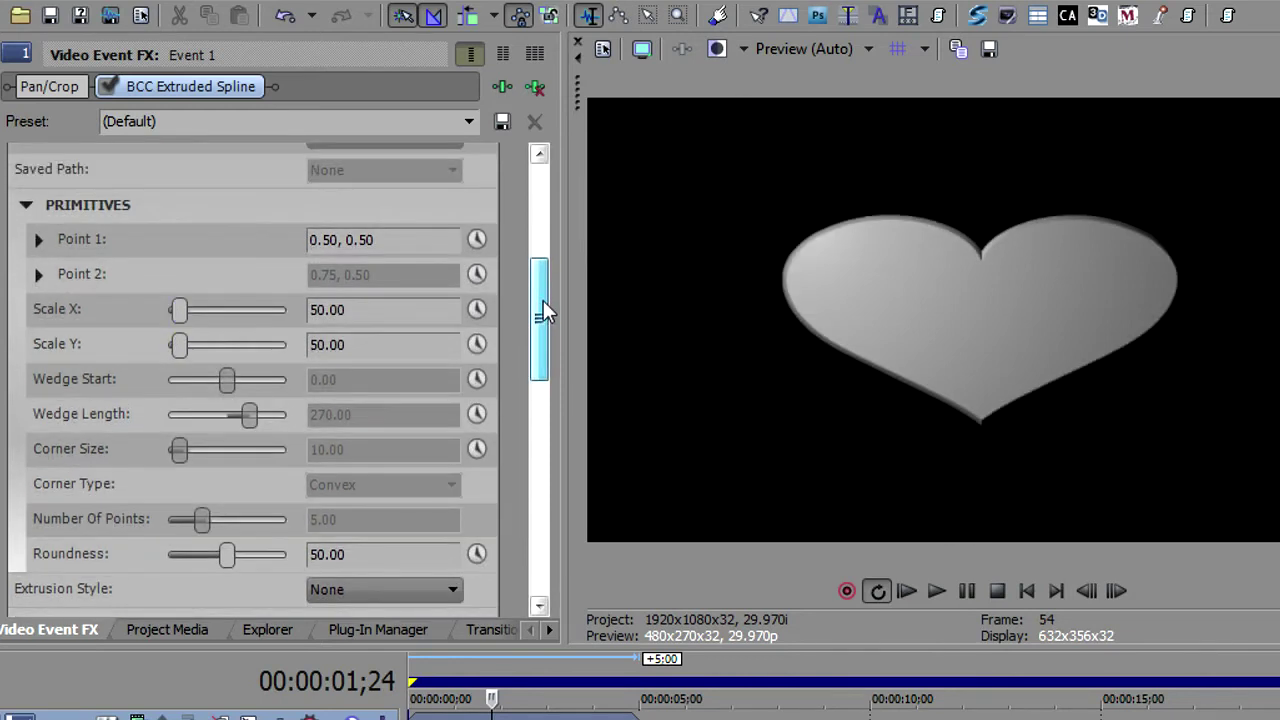
scroll(543, 300, up, 1)
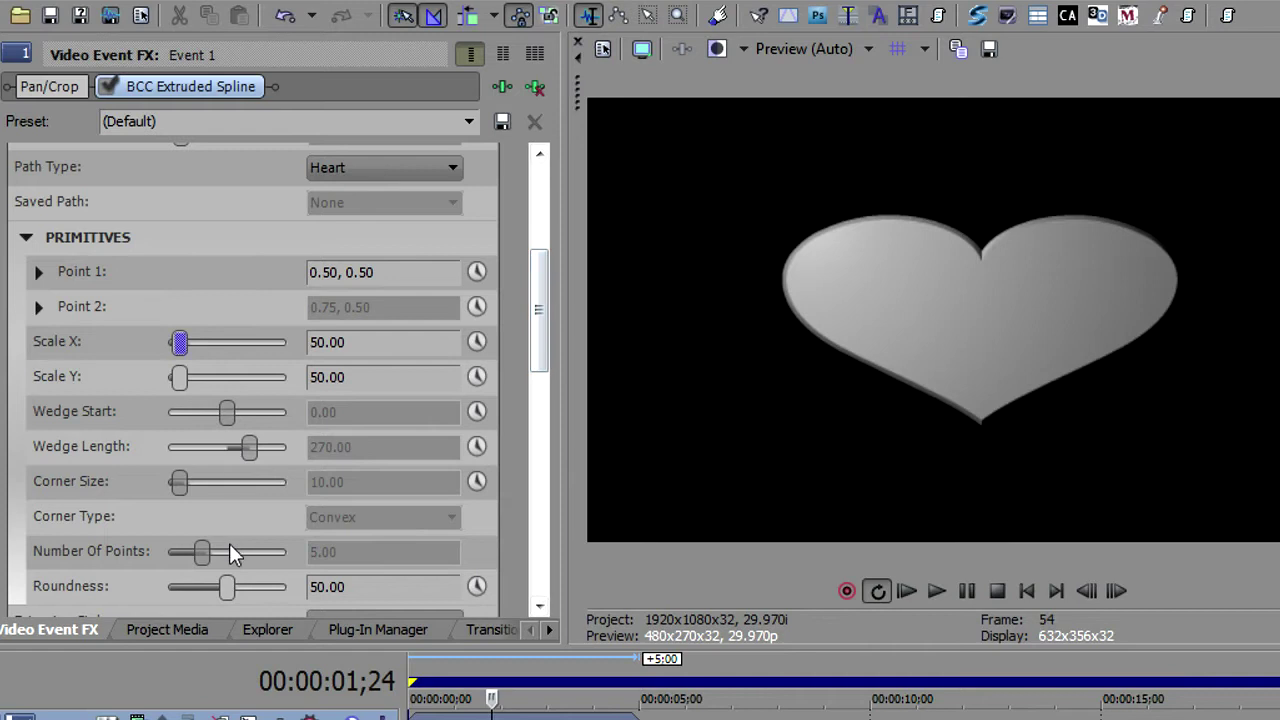
Step: Try Roundness at 100 and 0, then settle on 50 for softer edges
drag(226, 590, 293, 586)
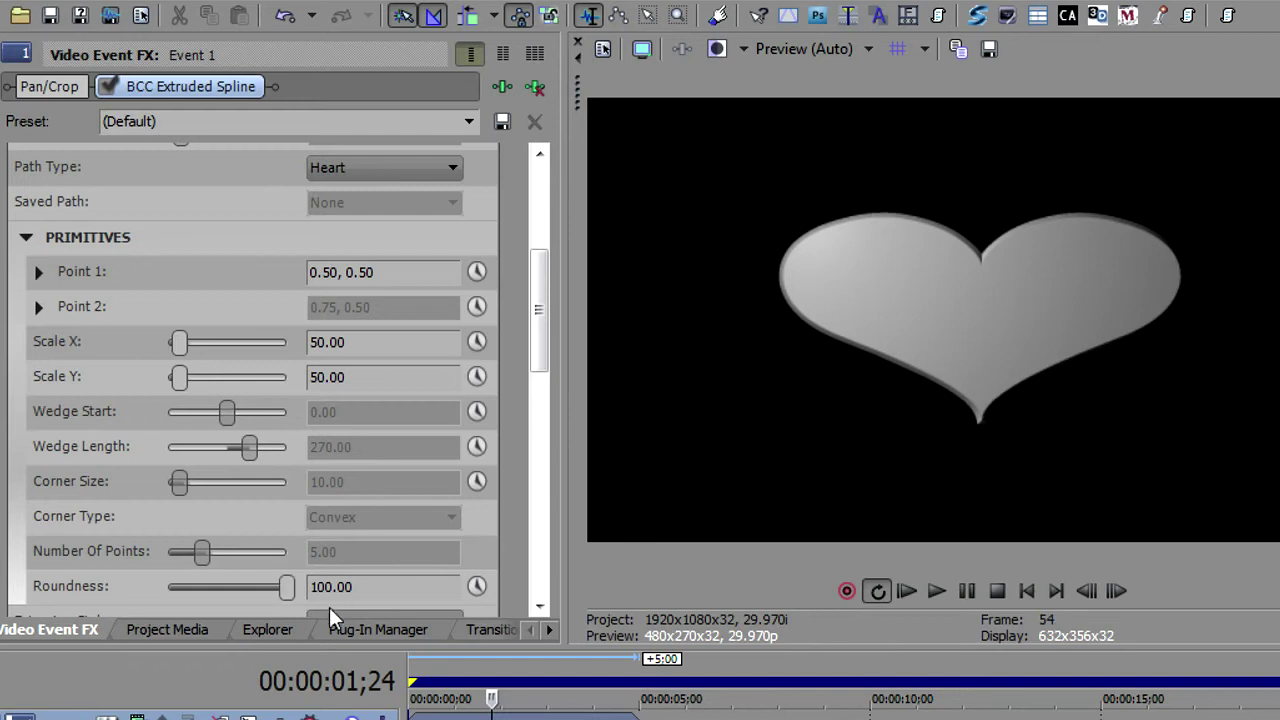
click(288, 590)
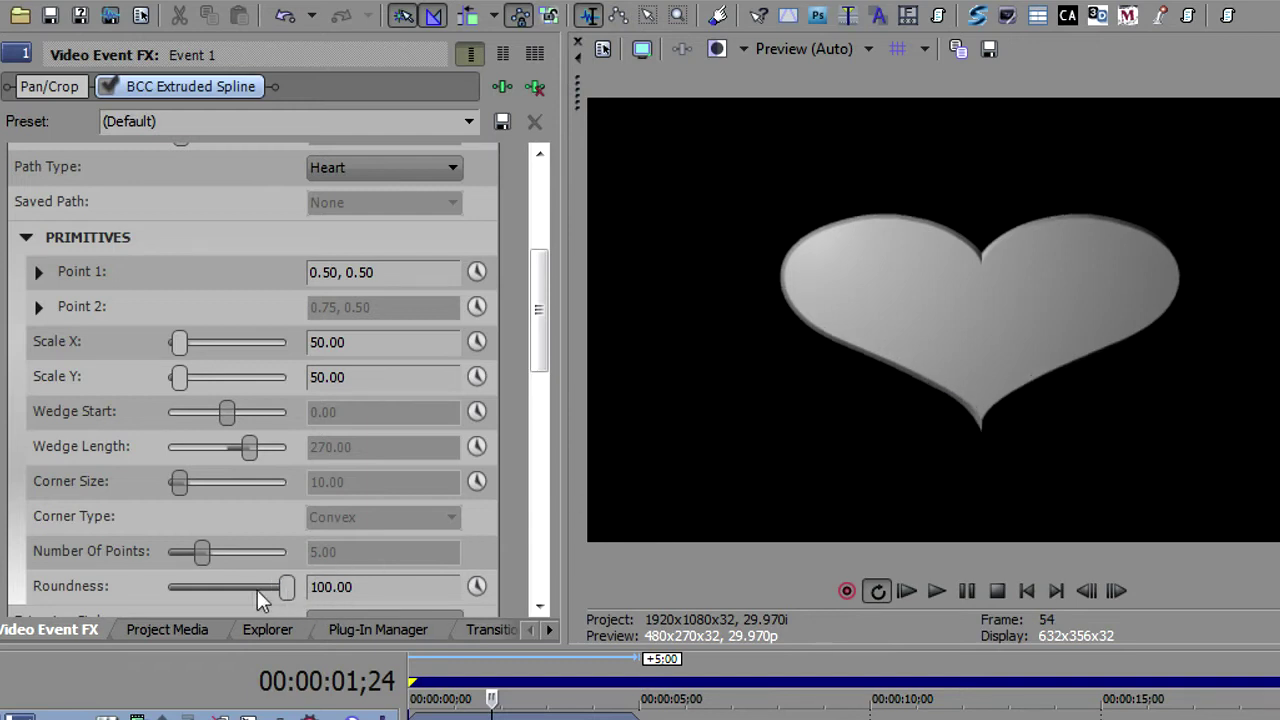
drag(252, 590, 134, 593)
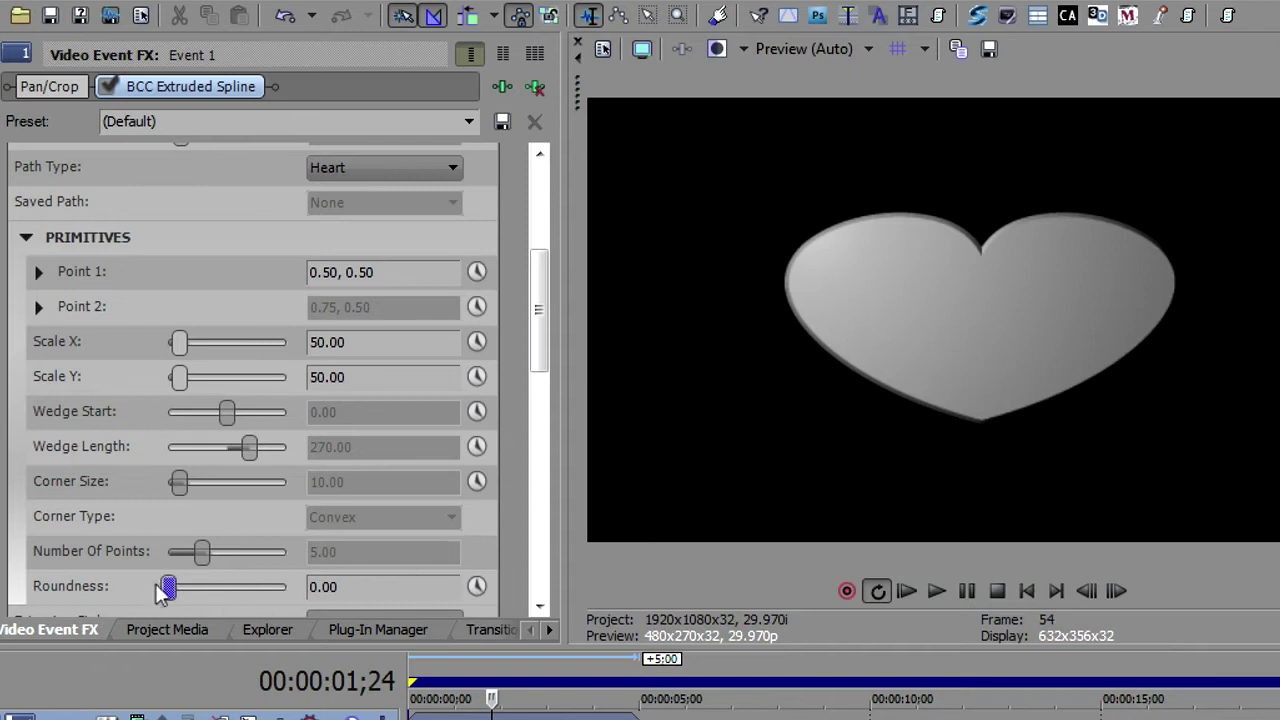
drag(165, 588, 228, 588)
drag(537, 315, 529, 280)
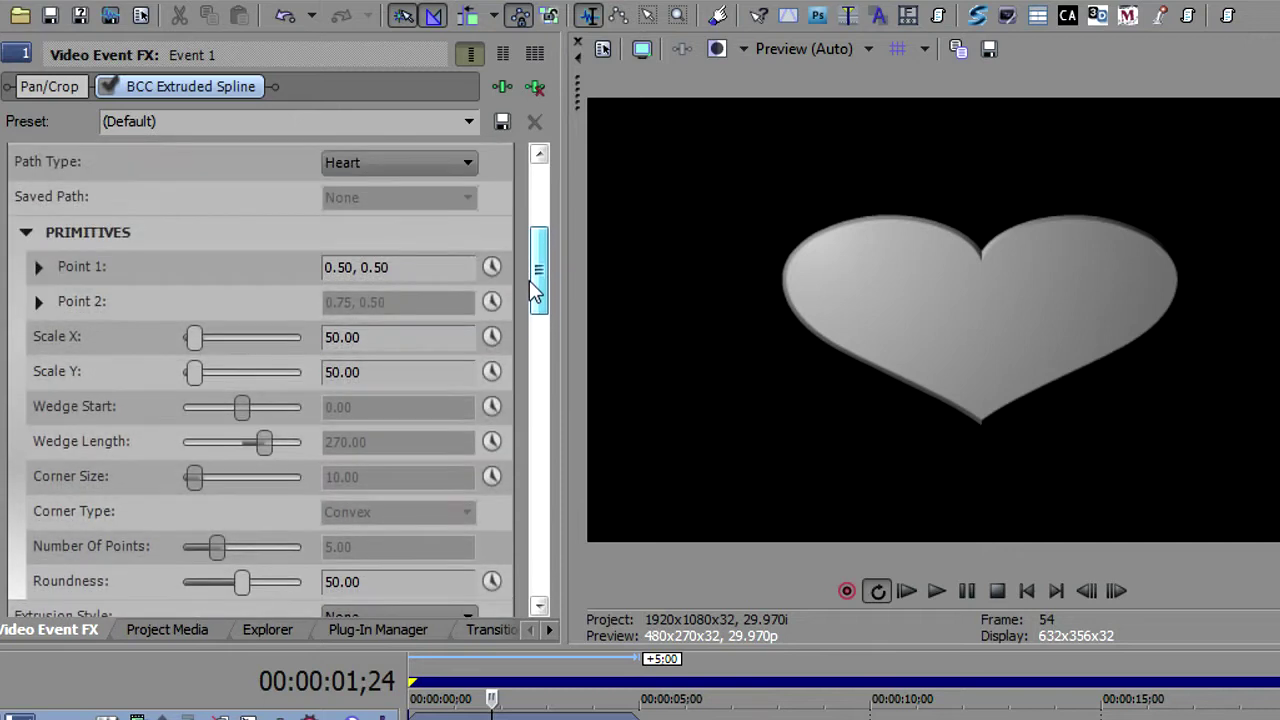
Step: Switch Path Type to Polygon, try 20, 3 and 7 points, then return to 5
click(410, 172)
click(383, 337)
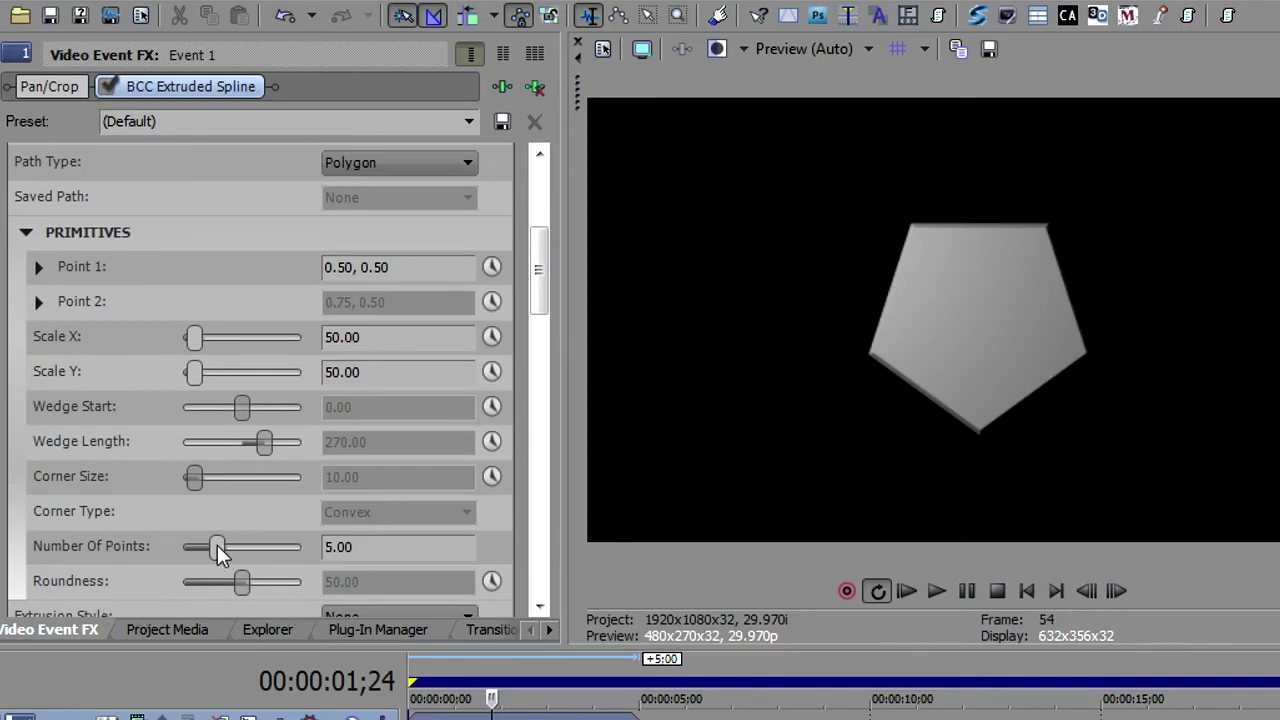
drag(217, 545, 302, 545)
click(302, 546)
text(20)
key(Return)
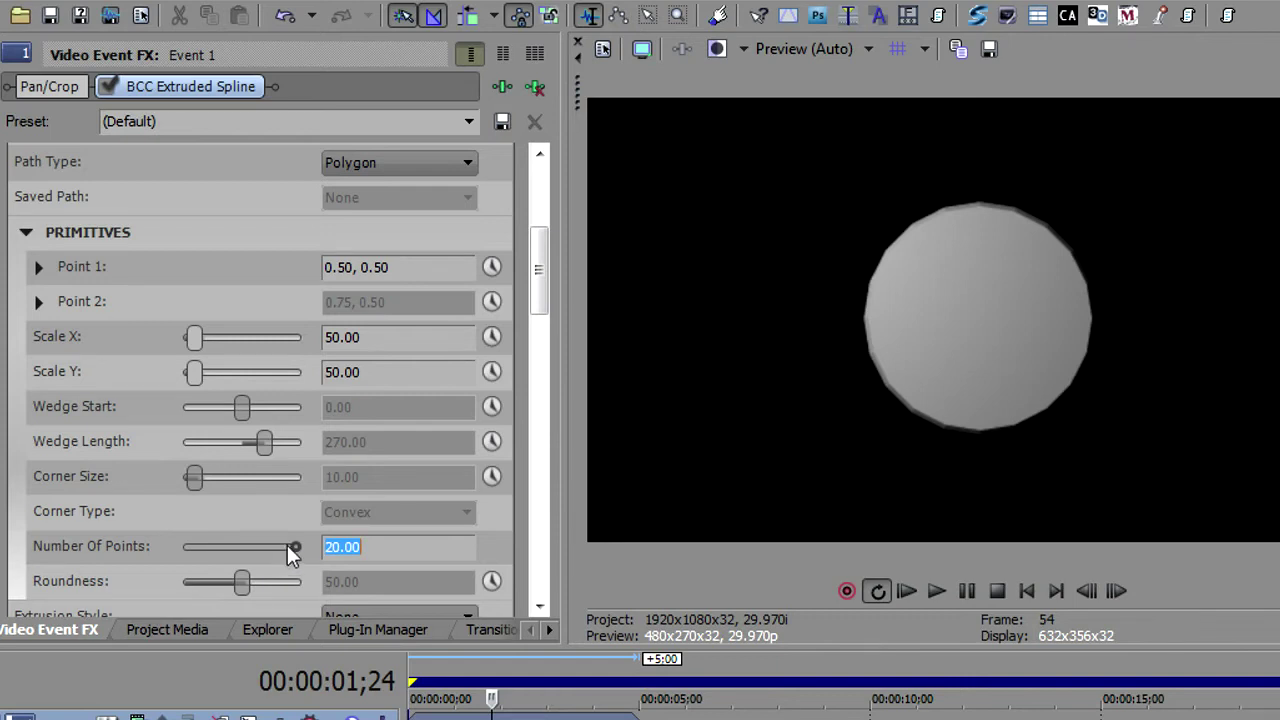
drag(292, 546, 146, 547)
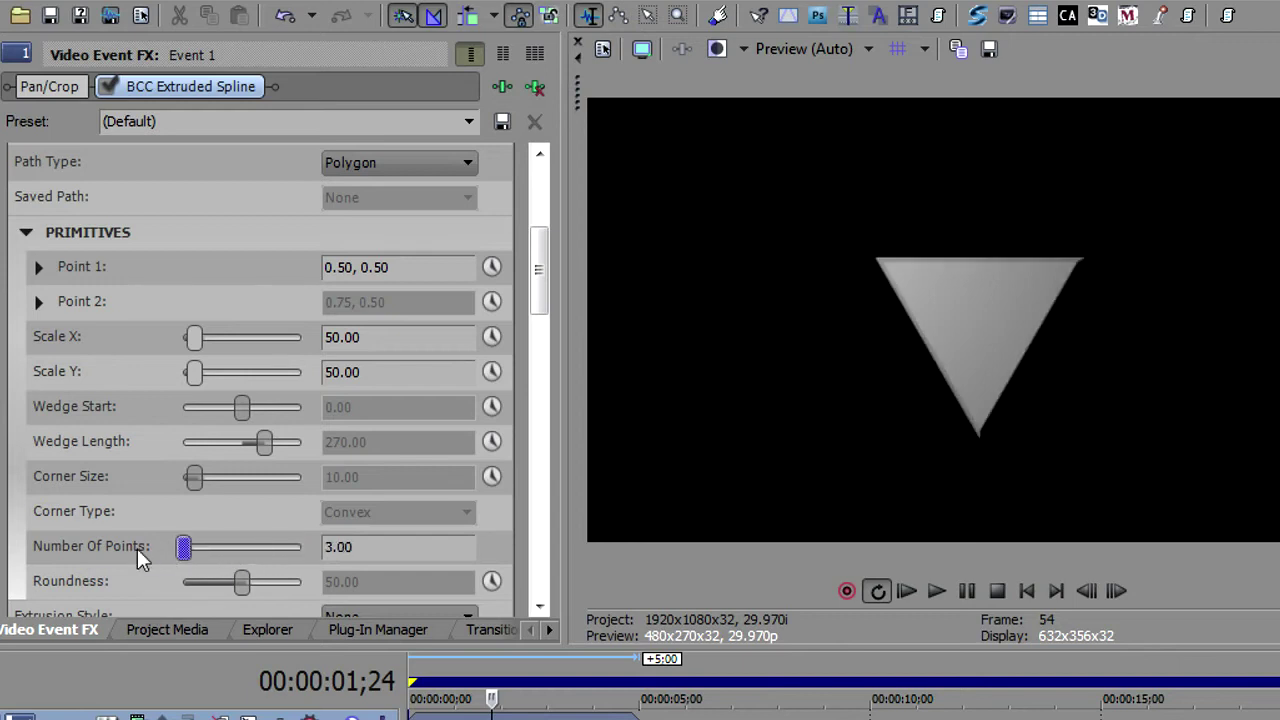
drag(188, 546, 252, 546)
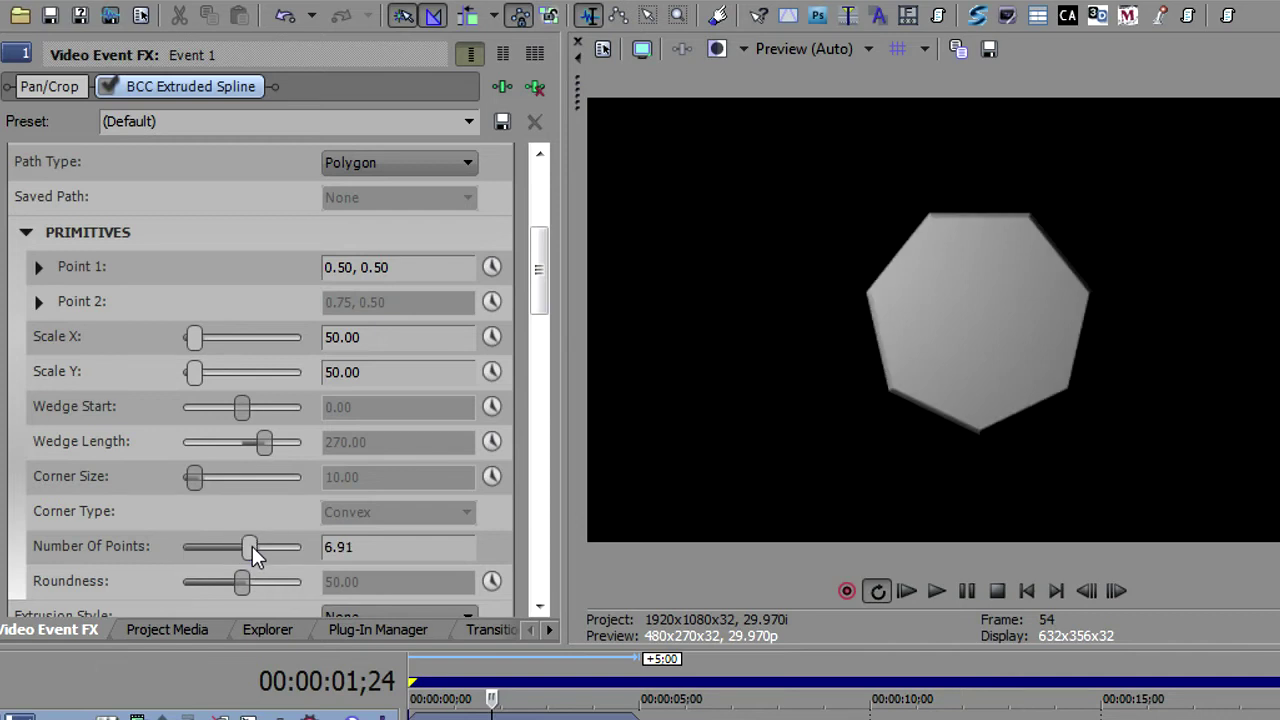
drag(252, 546, 252, 546)
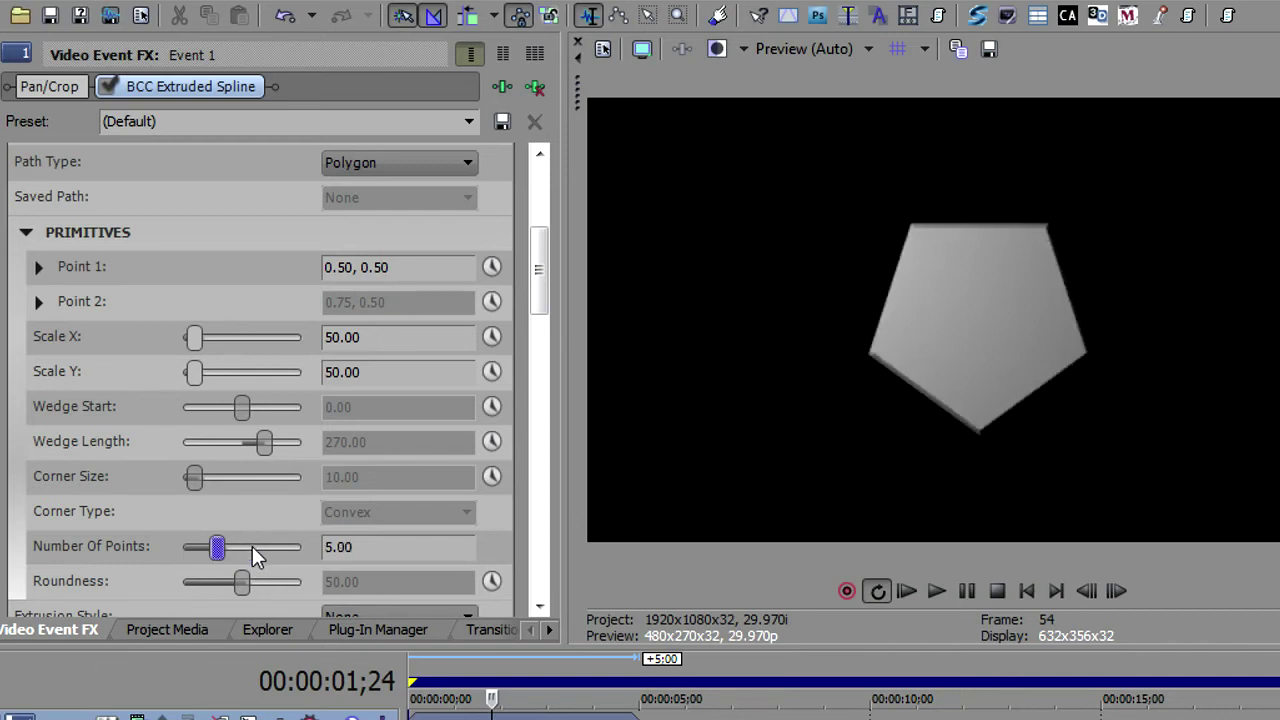
Step: Switch to Star, try thinner arms and 20 points, then return to Corner Size 10 and 5 points
click(395, 160)
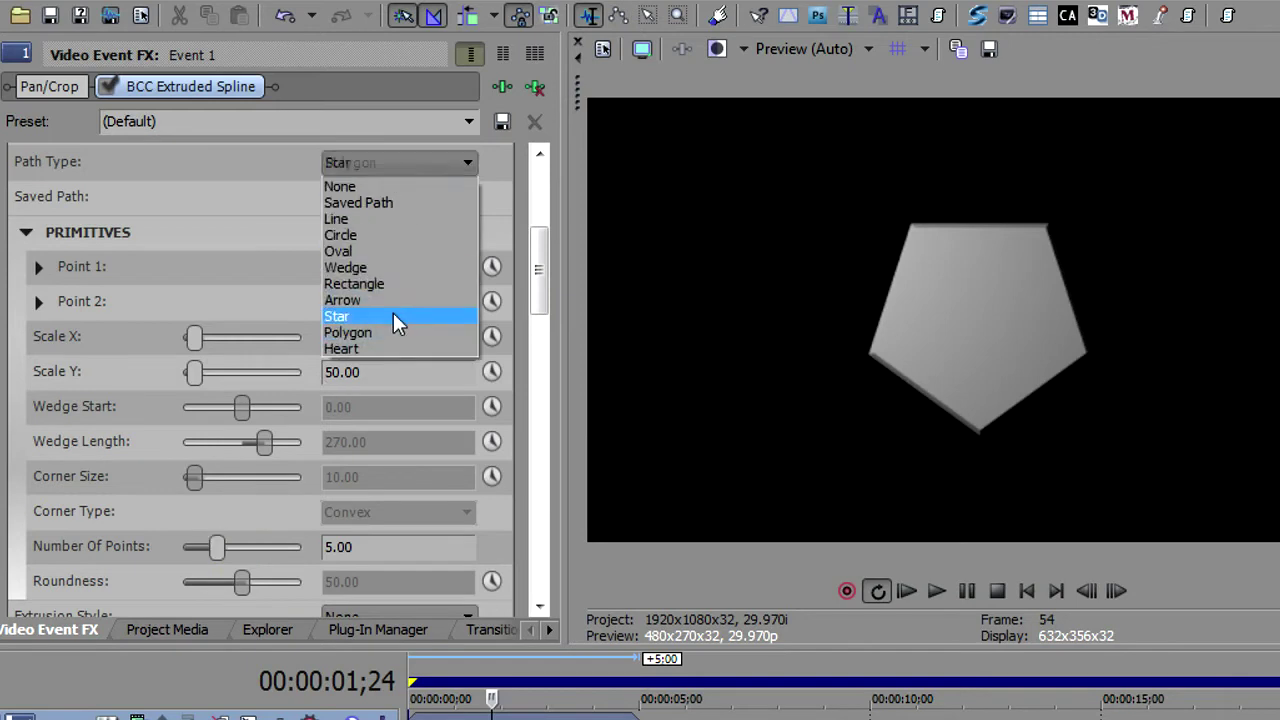
click(395, 316)
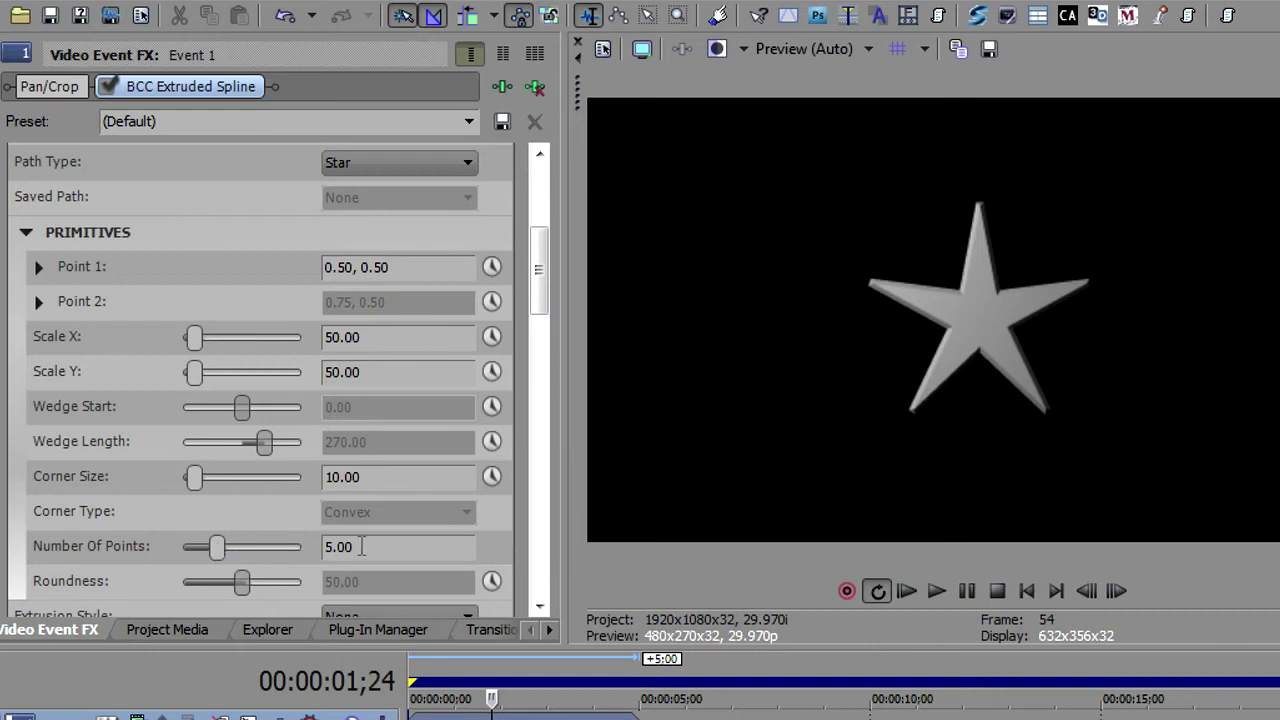
mouse_move(194, 476)
mouse_down()
mouse_move(205, 481)
mouse_move(179, 478)
mouse_move(191, 476)
mouse_up()
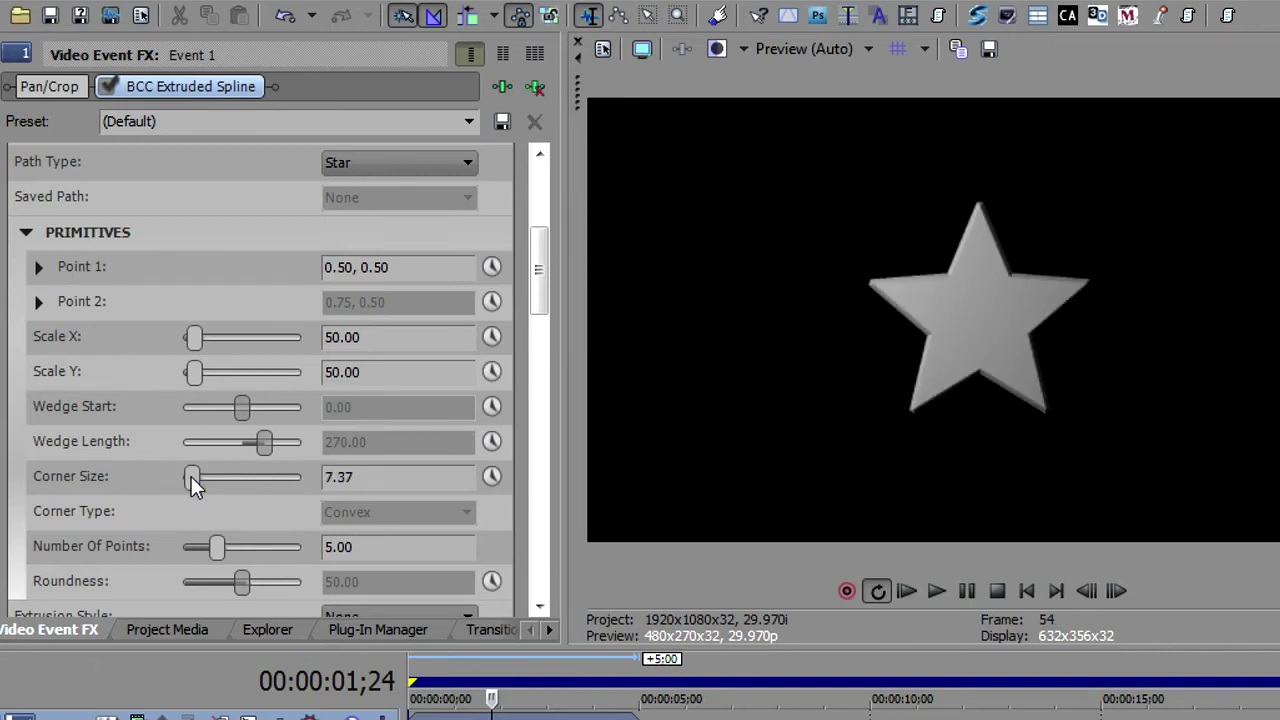
mouse_move(191, 476)
mouse_down()
mouse_move(226, 478)
mouse_move(185, 480)
mouse_move(198, 478)
mouse_up()
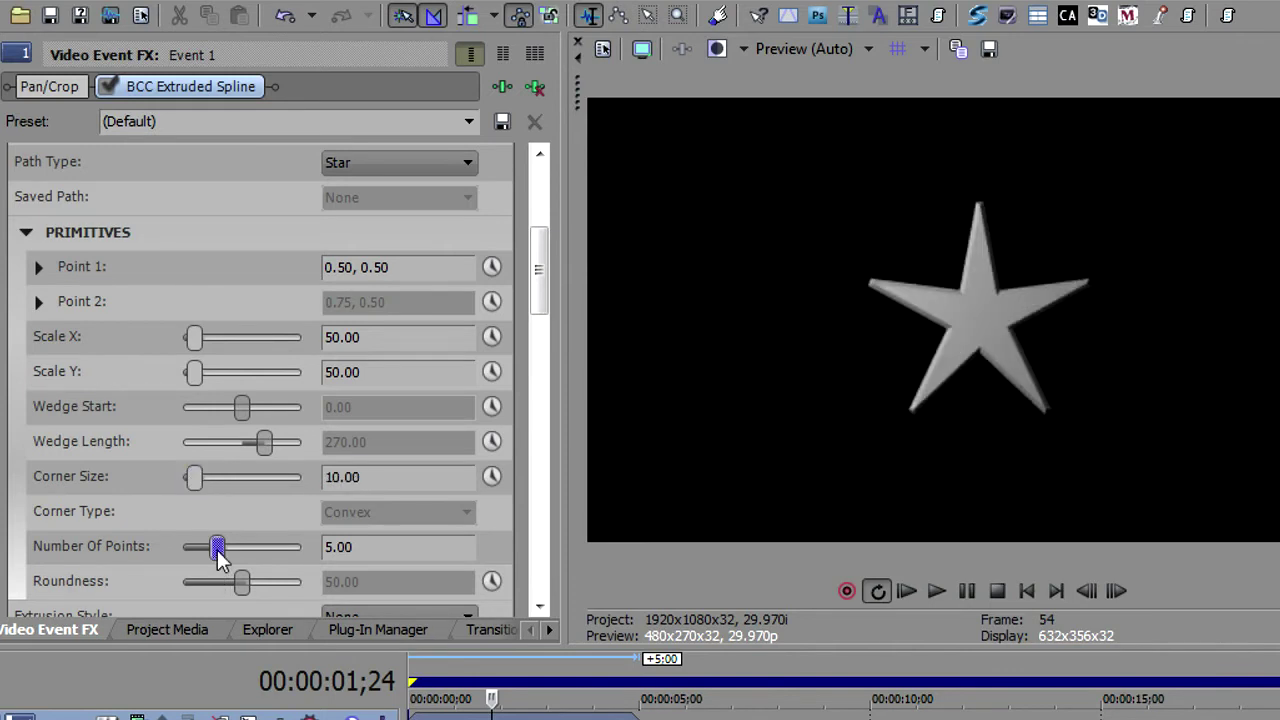
drag(217, 549, 257, 552)
text(20)
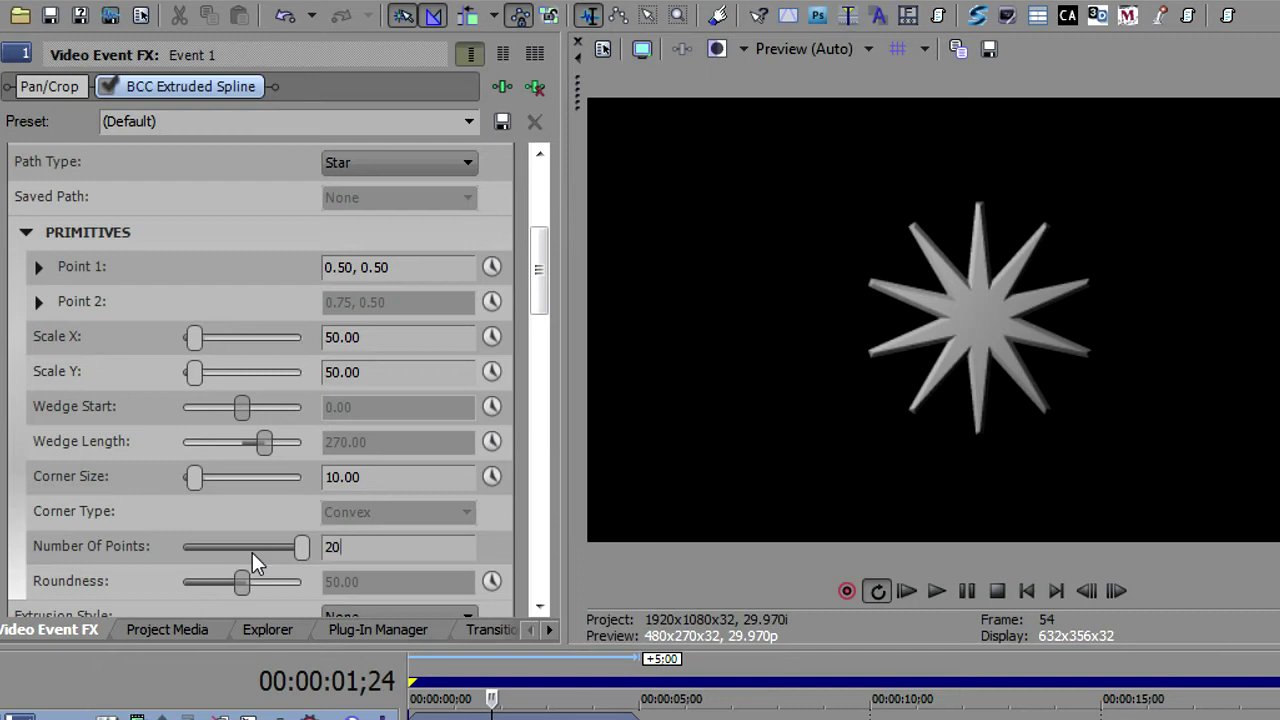
key(Return)
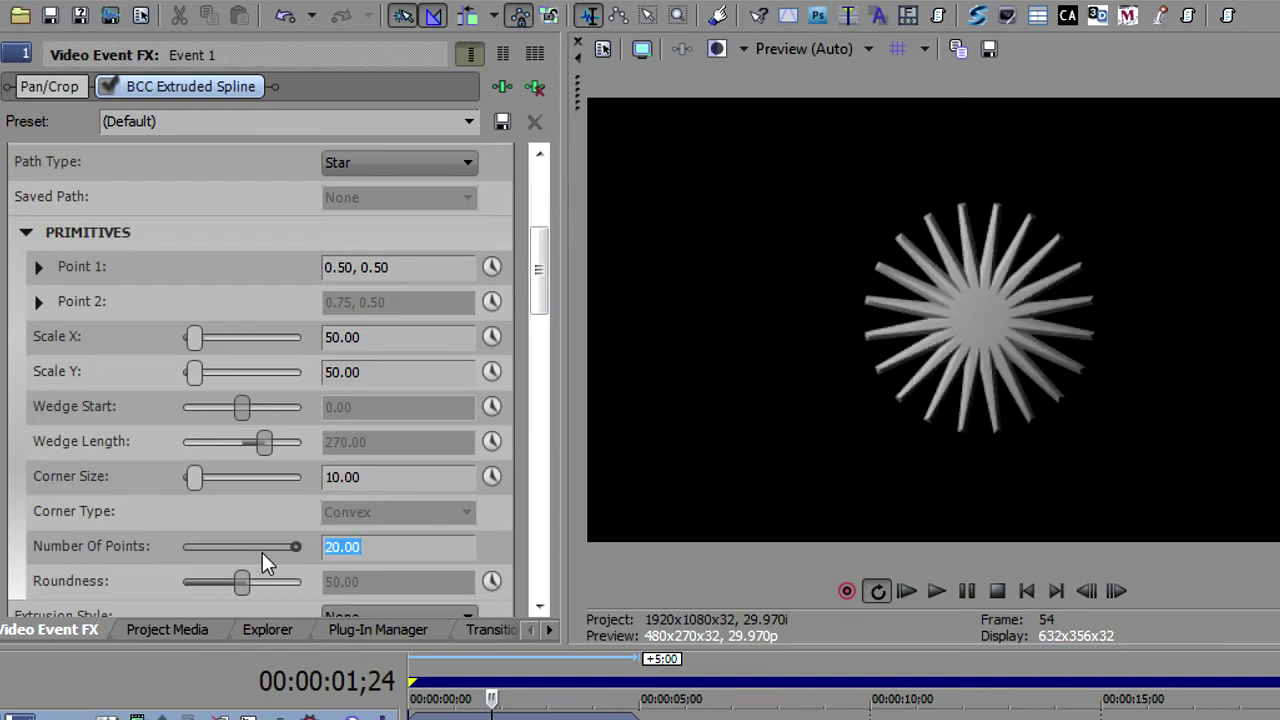
click(296, 547)
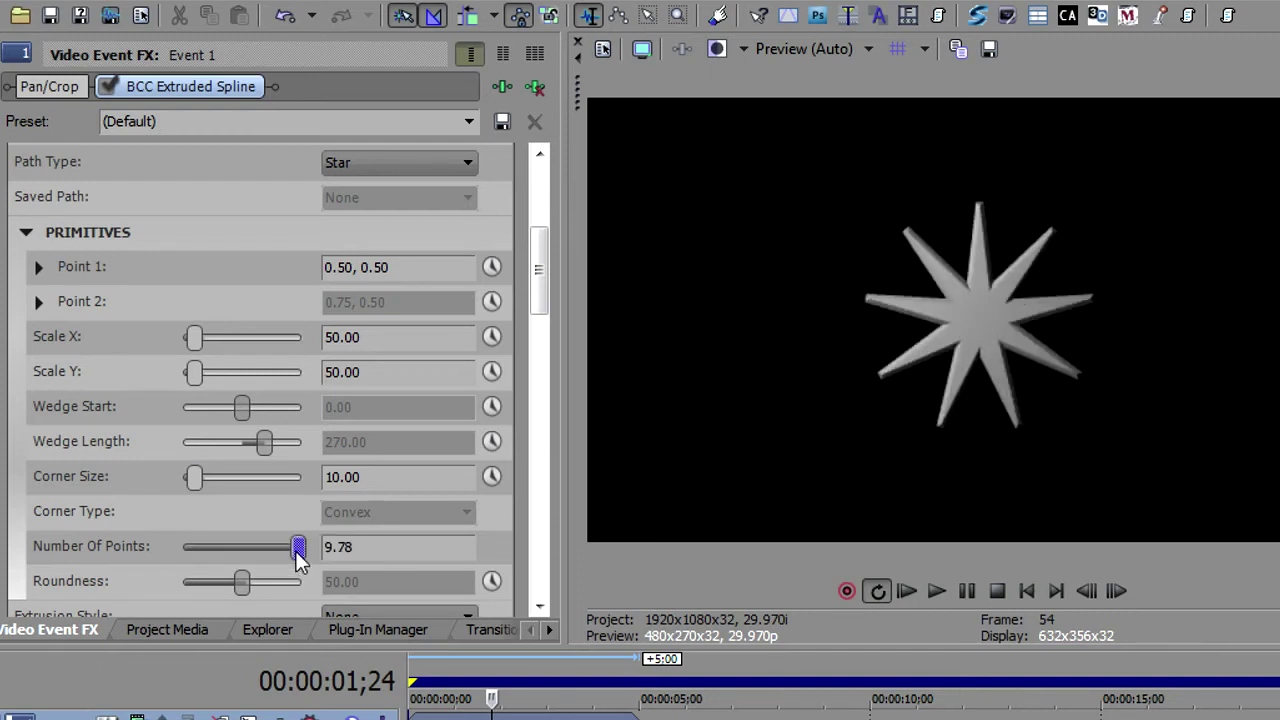
drag(297, 547, 217, 547)
Step: Change the star into an arrow, stretch it taller, then reset Scale X and Scale Y to 50
click(395, 160)
click(392, 299)
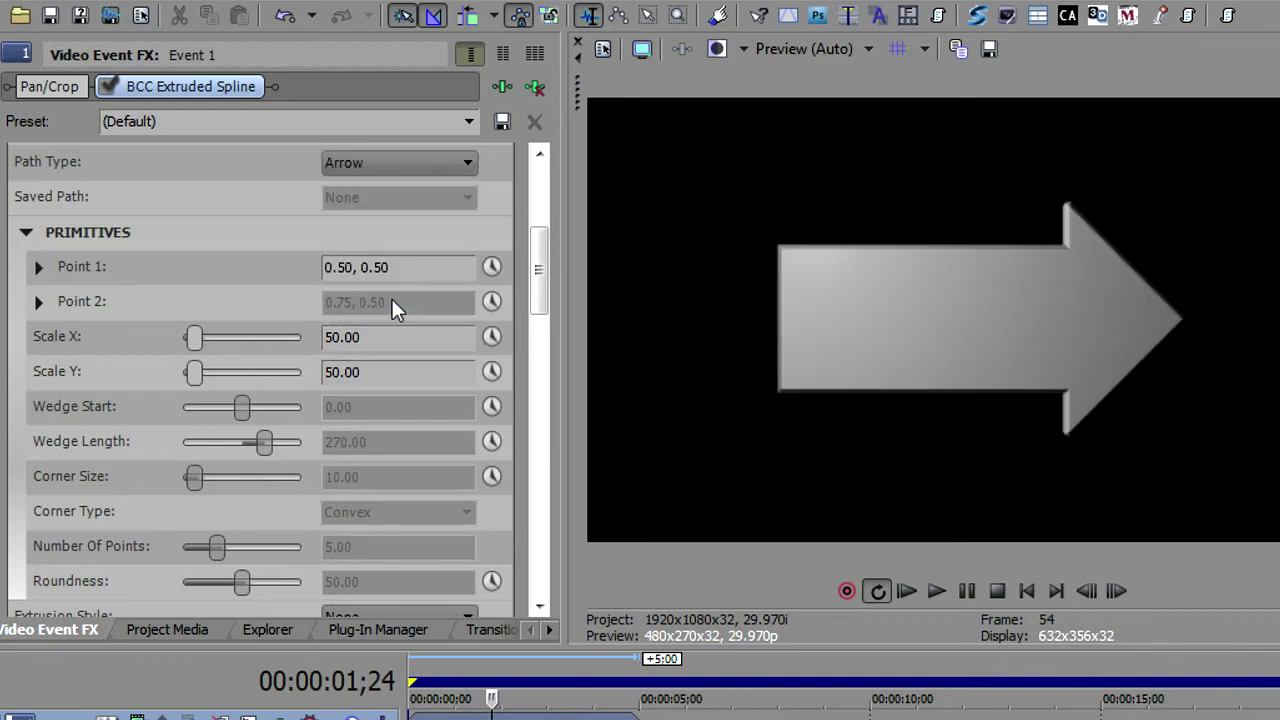
drag(194, 370, 186, 343)
double_click(186, 343)
double_click(187, 371)
click(383, 162)
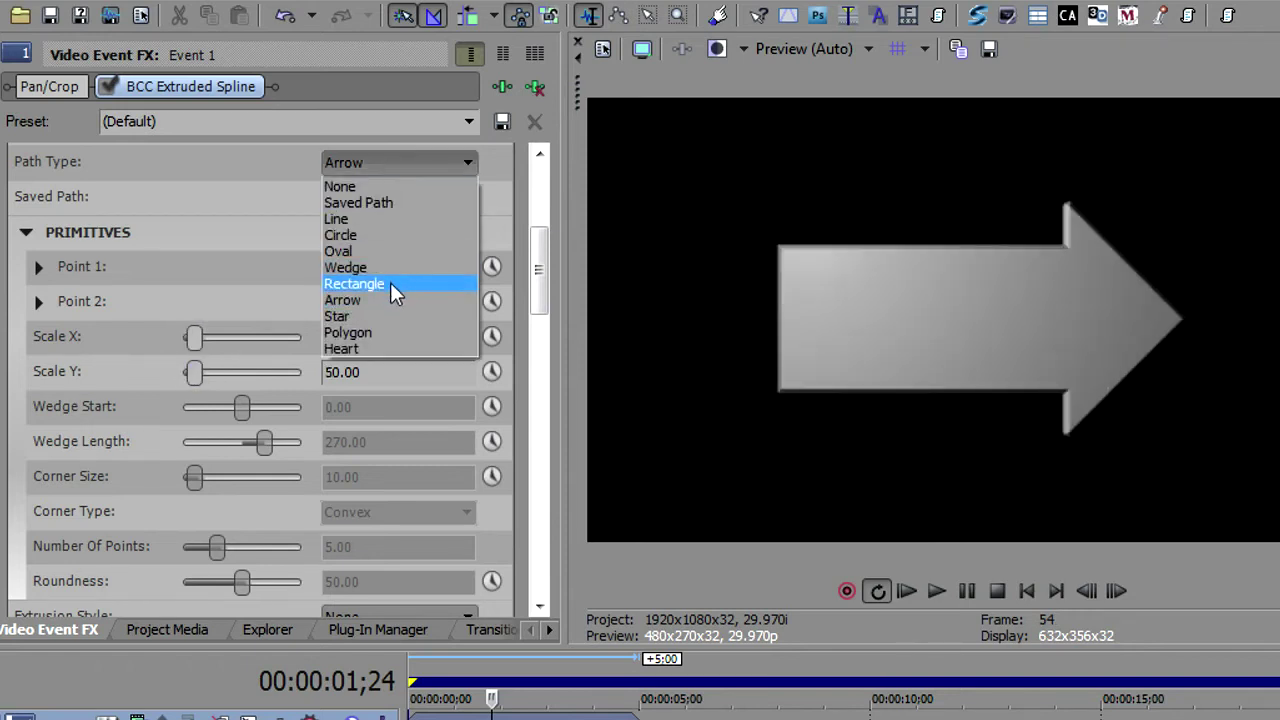
Step: Make the shape a rectangle with rounded corners of Corner Size 25
click(390, 285)
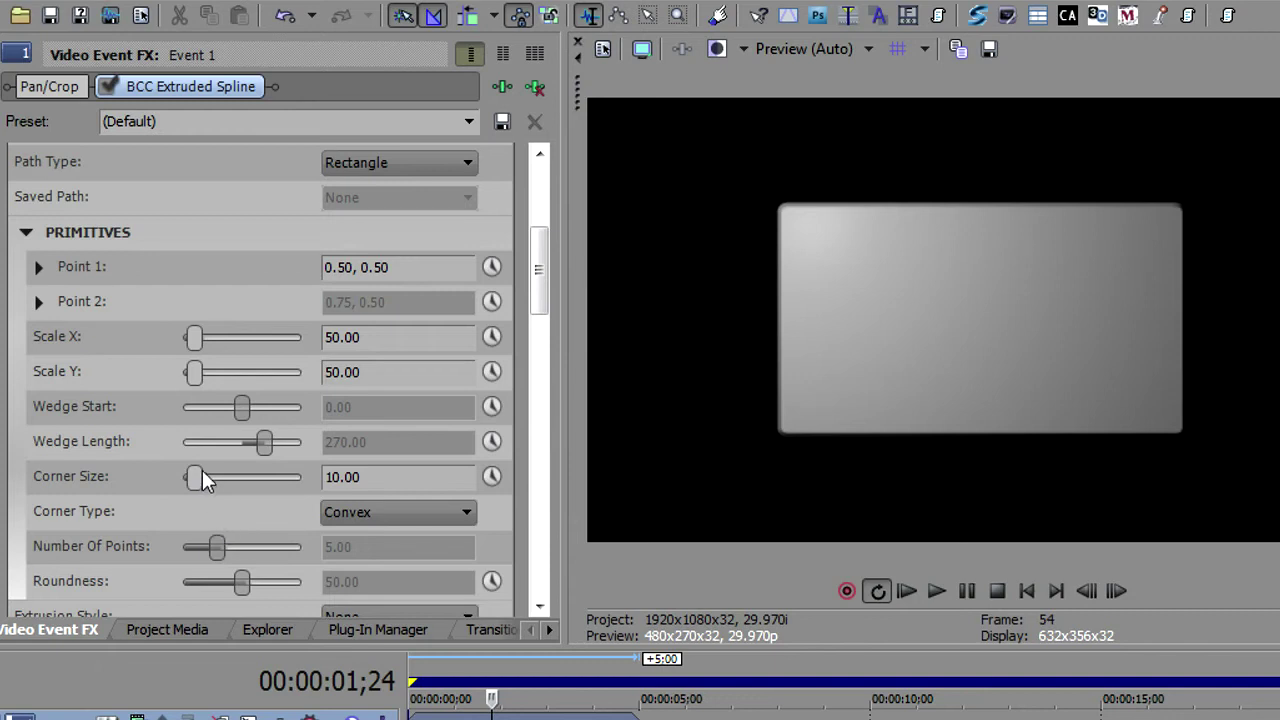
drag(205, 476, 241, 479)
text(25)
key(Return)
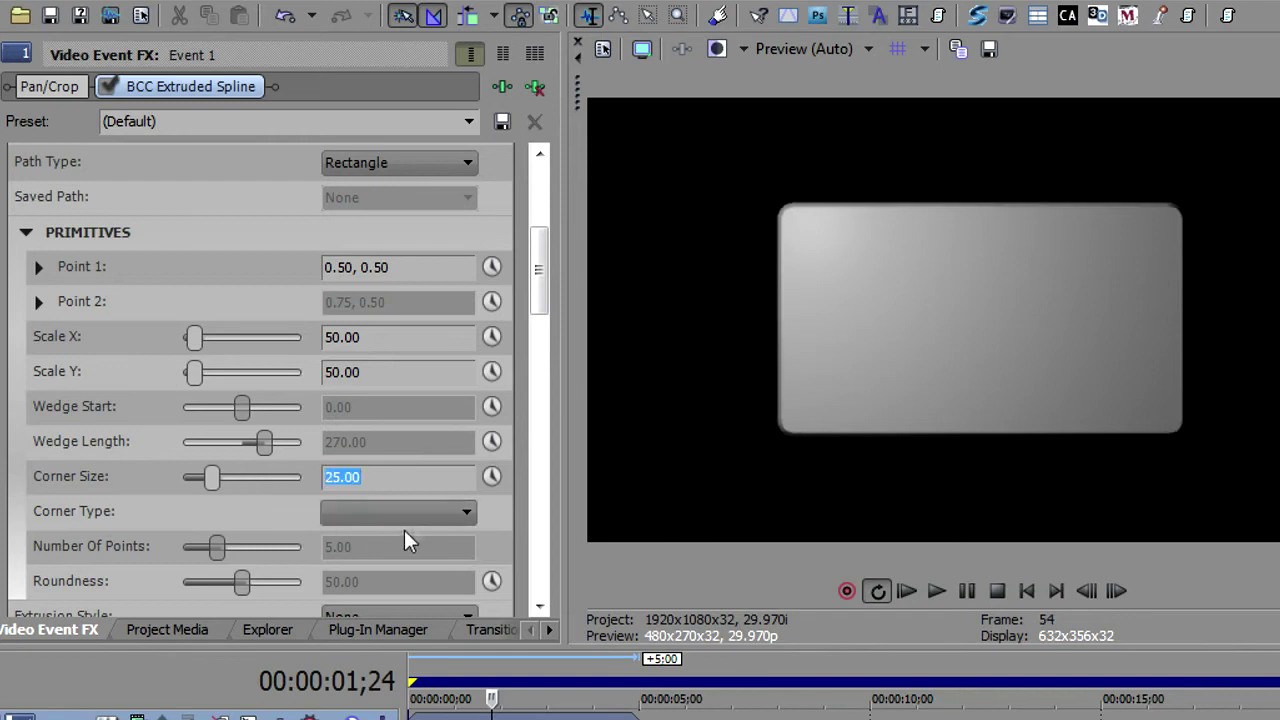
Step: Try Concave then Straight corner types, adjusting the corner size for each
click(414, 510)
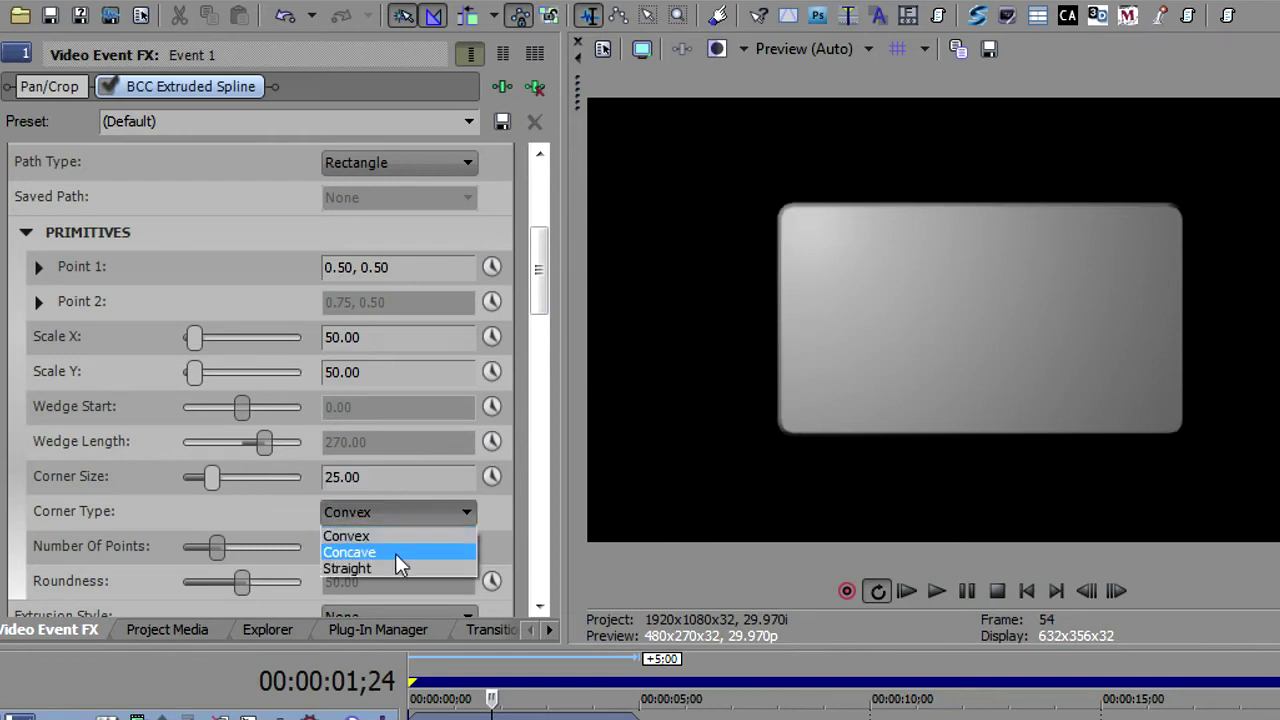
click(395, 552)
drag(211, 477, 251, 476)
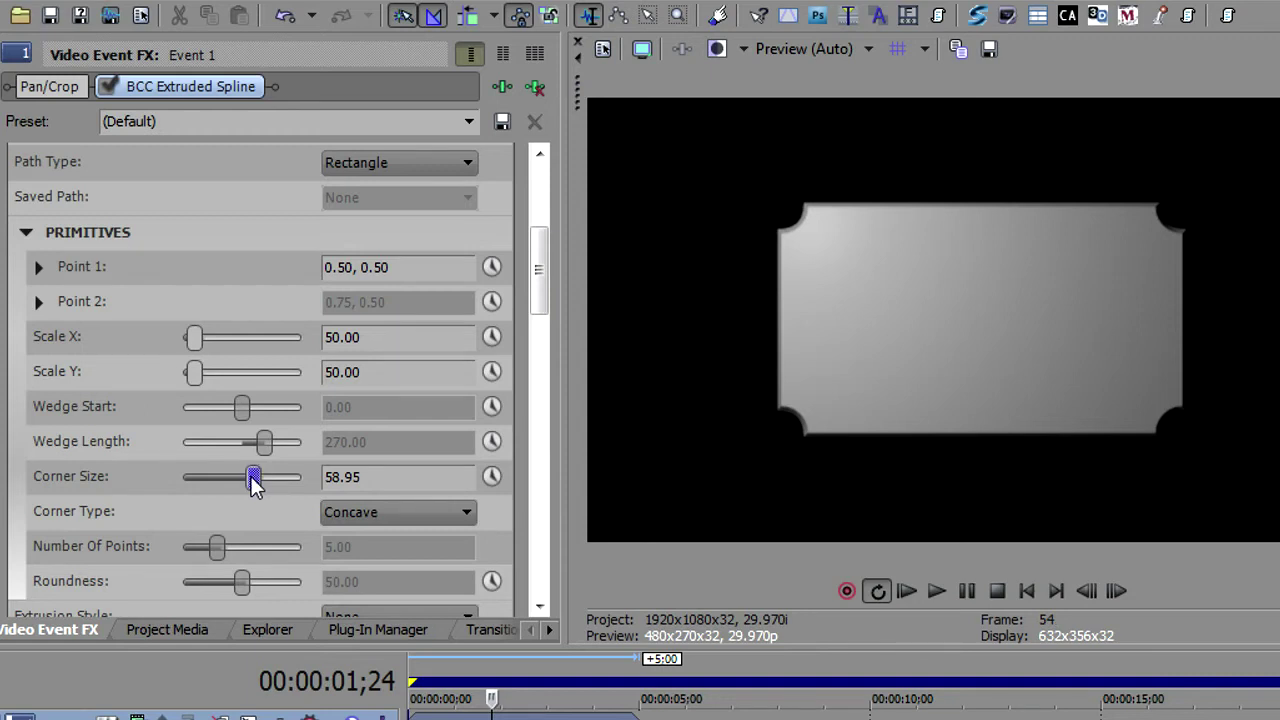
click(355, 510)
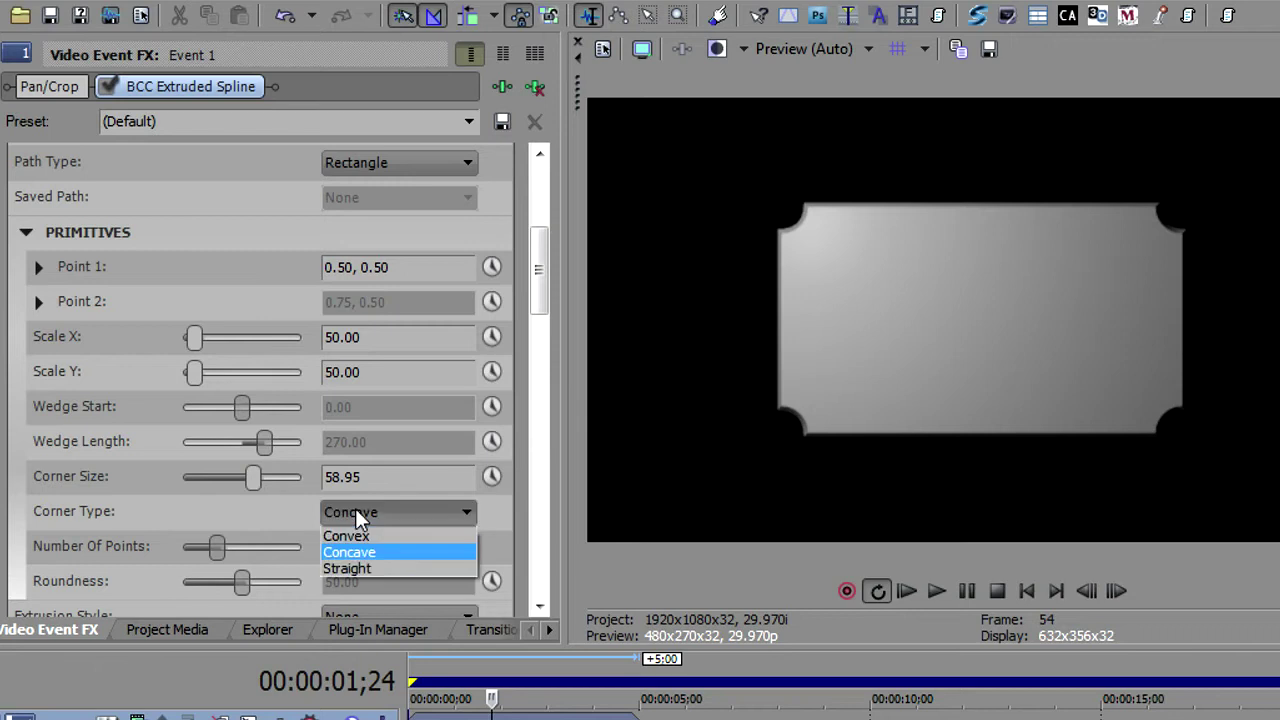
click(380, 568)
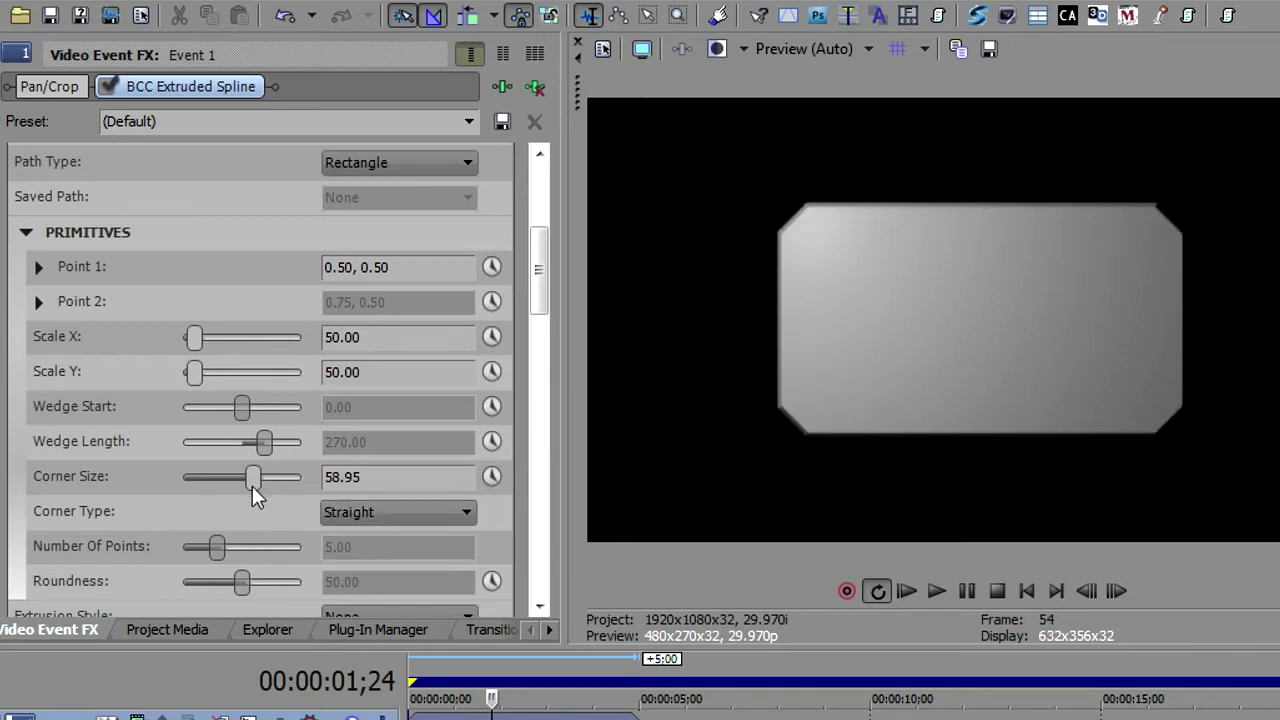
mouse_move(251, 479)
mouse_down()
mouse_move(229, 486)
mouse_move(258, 481)
mouse_move(244, 482)
mouse_up()
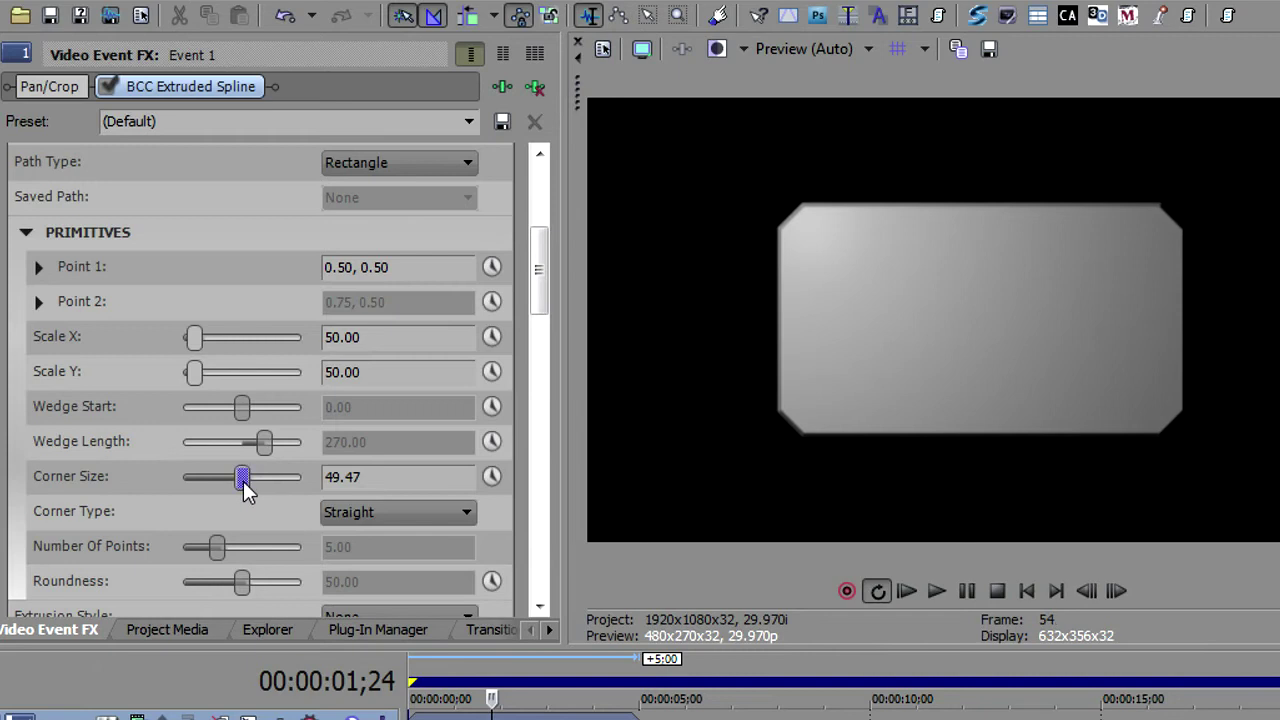
click(390, 162)
click(385, 266)
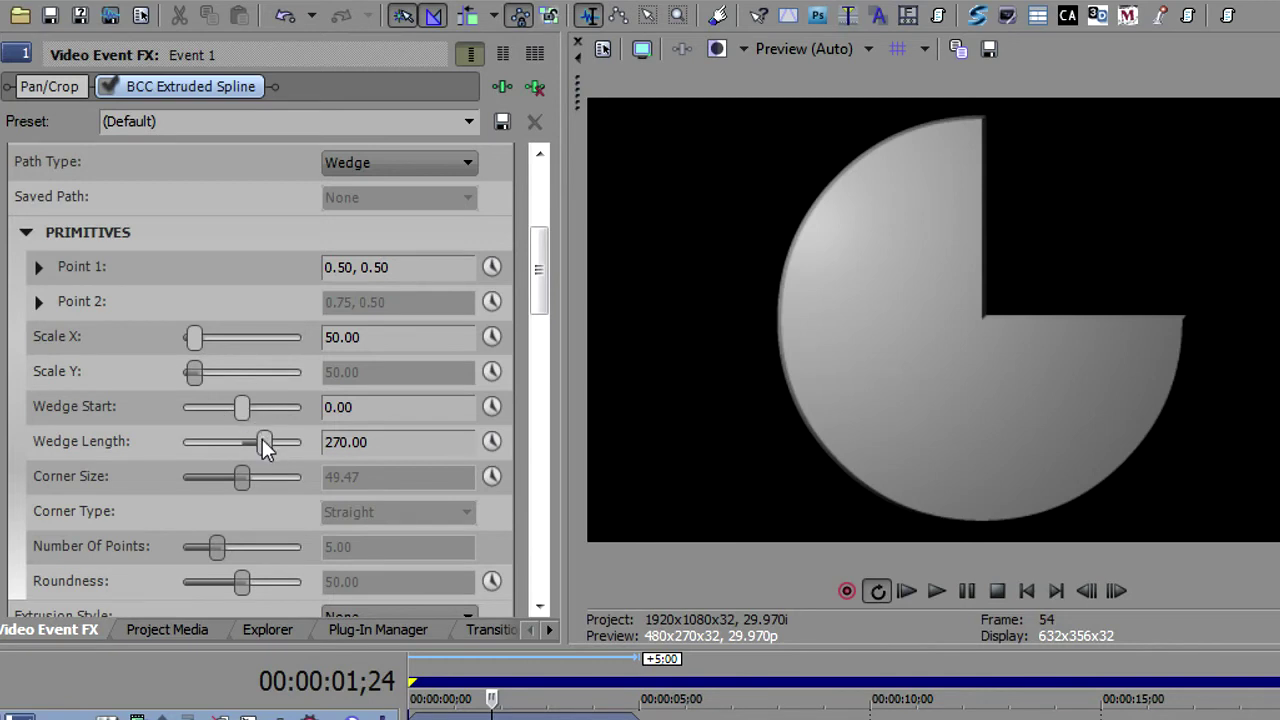
mouse_move(262, 439)
mouse_down()
mouse_move(236, 444)
mouse_move(263, 443)
mouse_up()
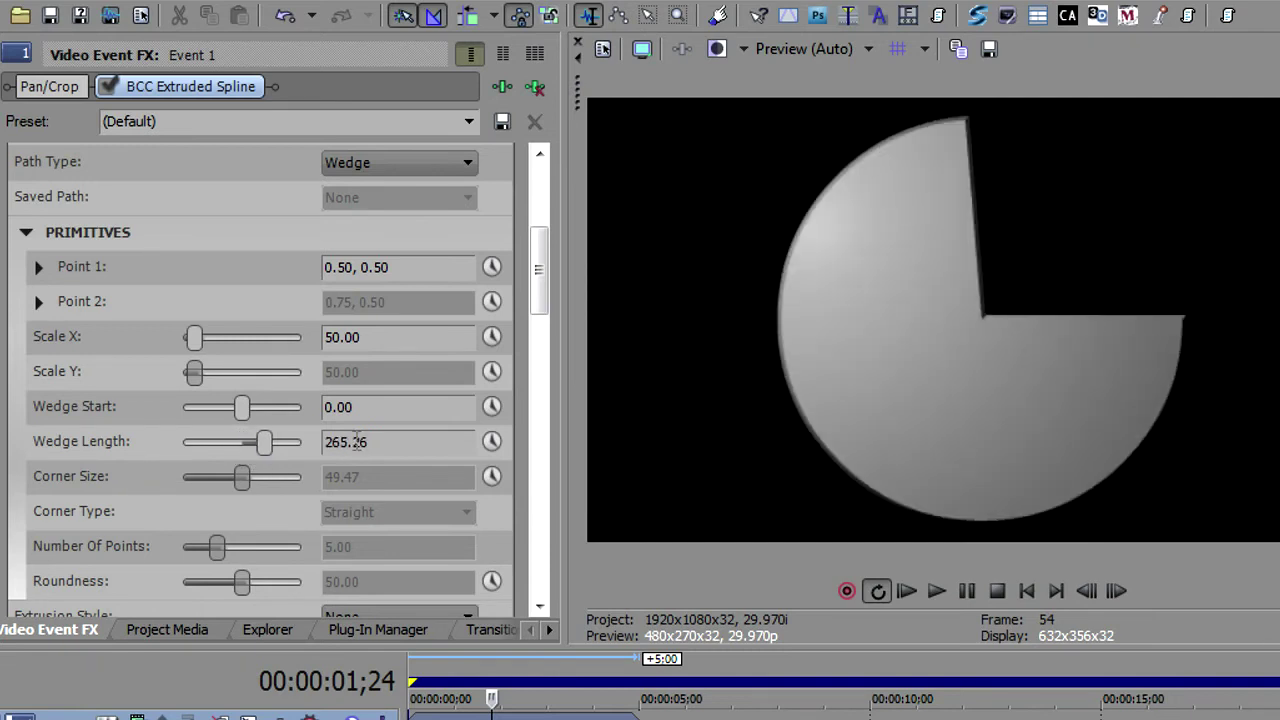
drag(367, 444, 313, 443)
text(45)
key(Return)
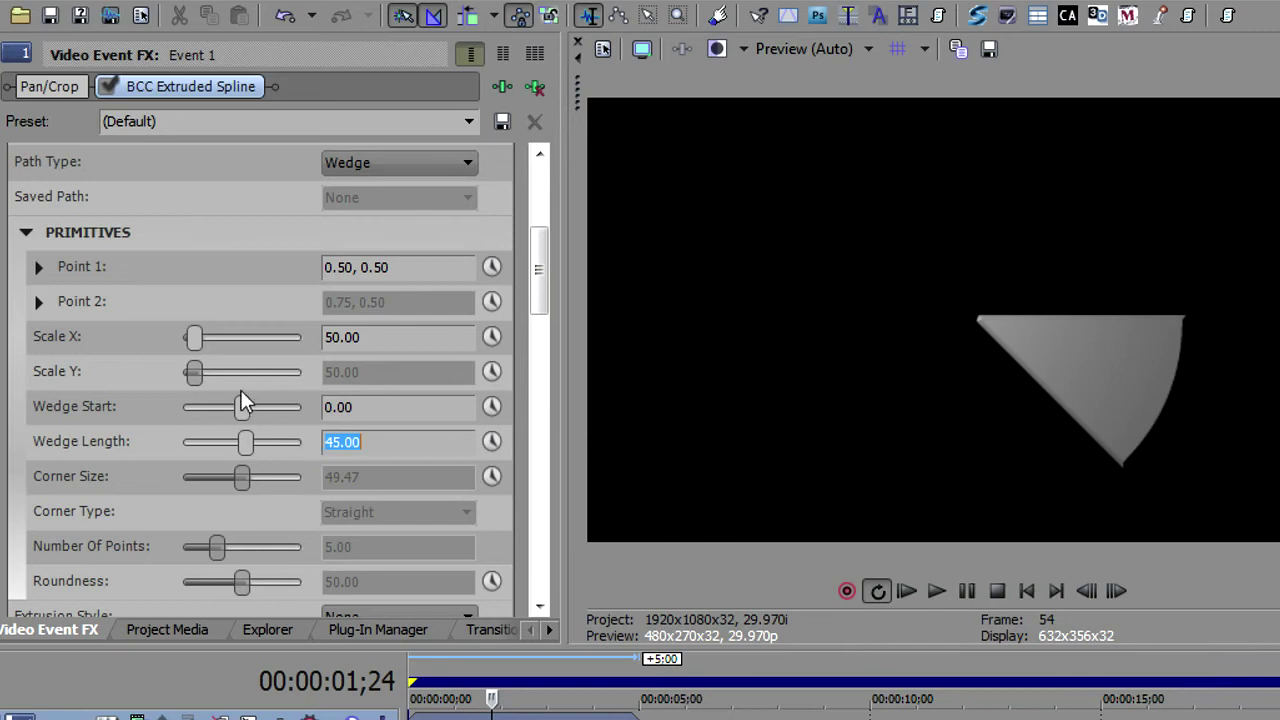
mouse_move(239, 407)
mouse_down()
mouse_move(219, 411)
mouse_move(246, 408)
mouse_up()
double_click(248, 447)
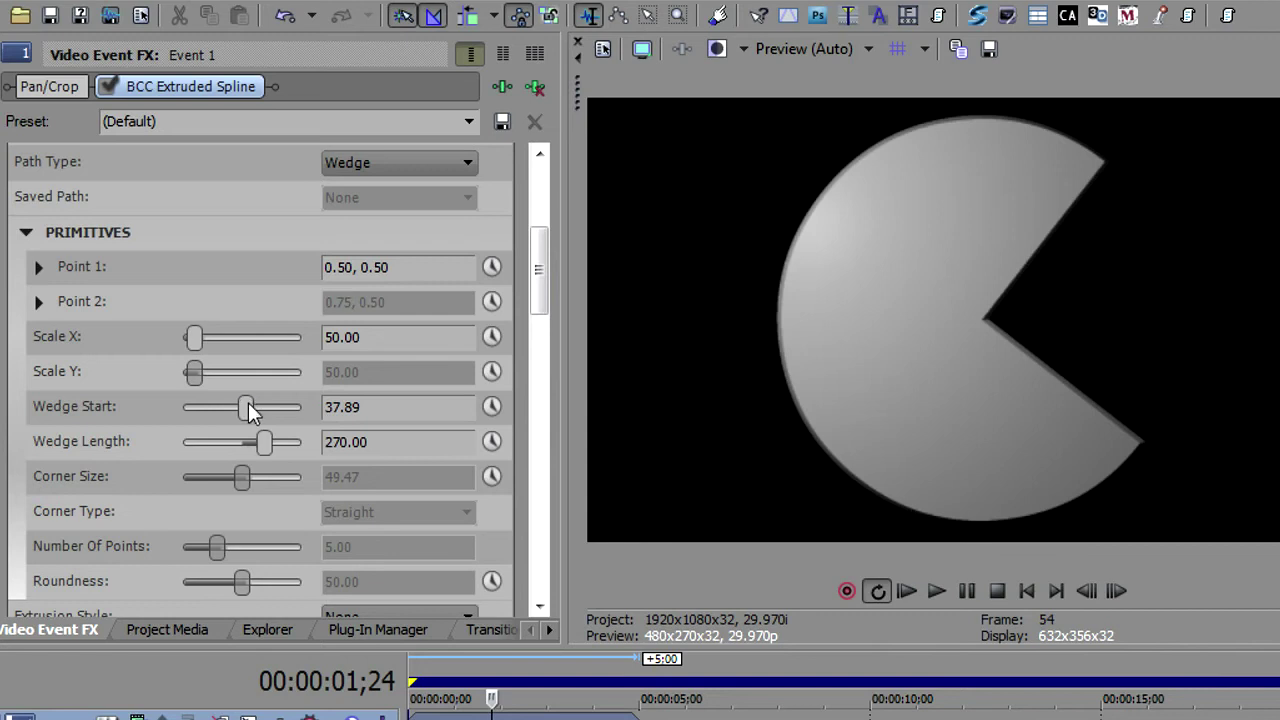
mouse_move(248, 402)
mouse_down()
mouse_move(228, 412)
mouse_move(252, 409)
mouse_up()
double_click(252, 409)
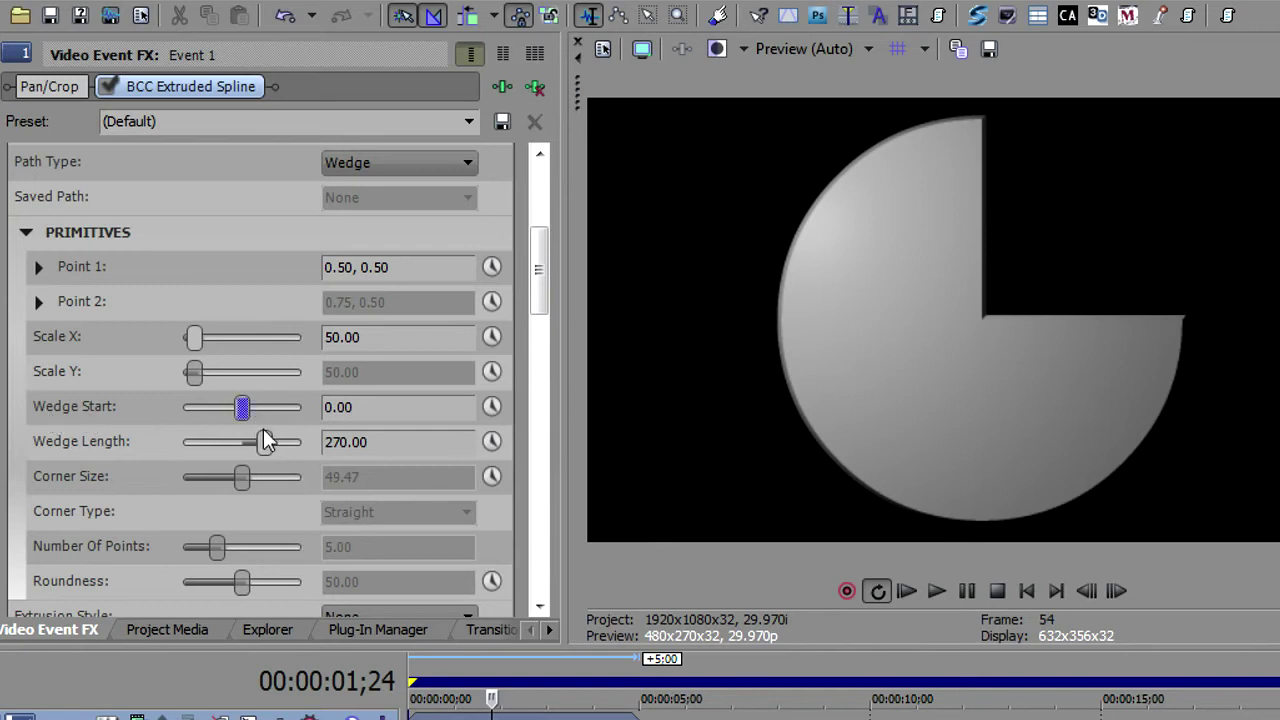
mouse_move(265, 441)
mouse_down()
mouse_move(279, 441)
mouse_move(240, 441)
mouse_move(268, 442)
mouse_up()
click(368, 161)
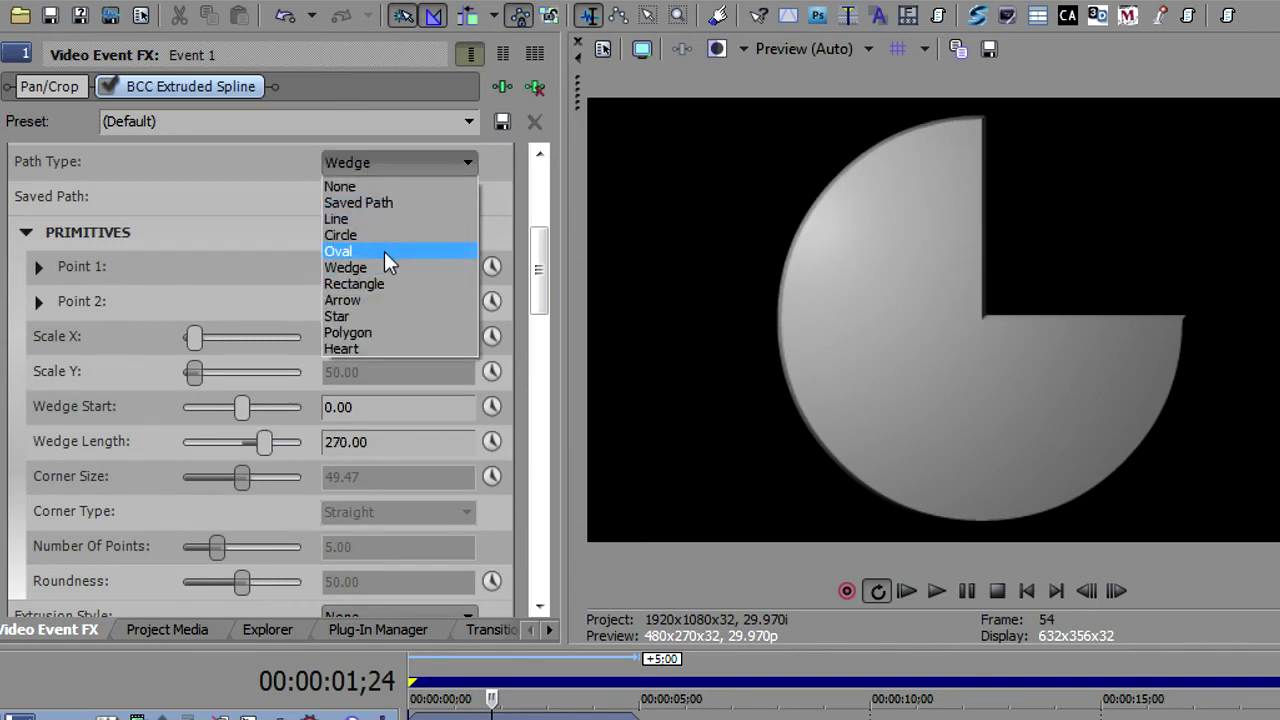
click(384, 251)
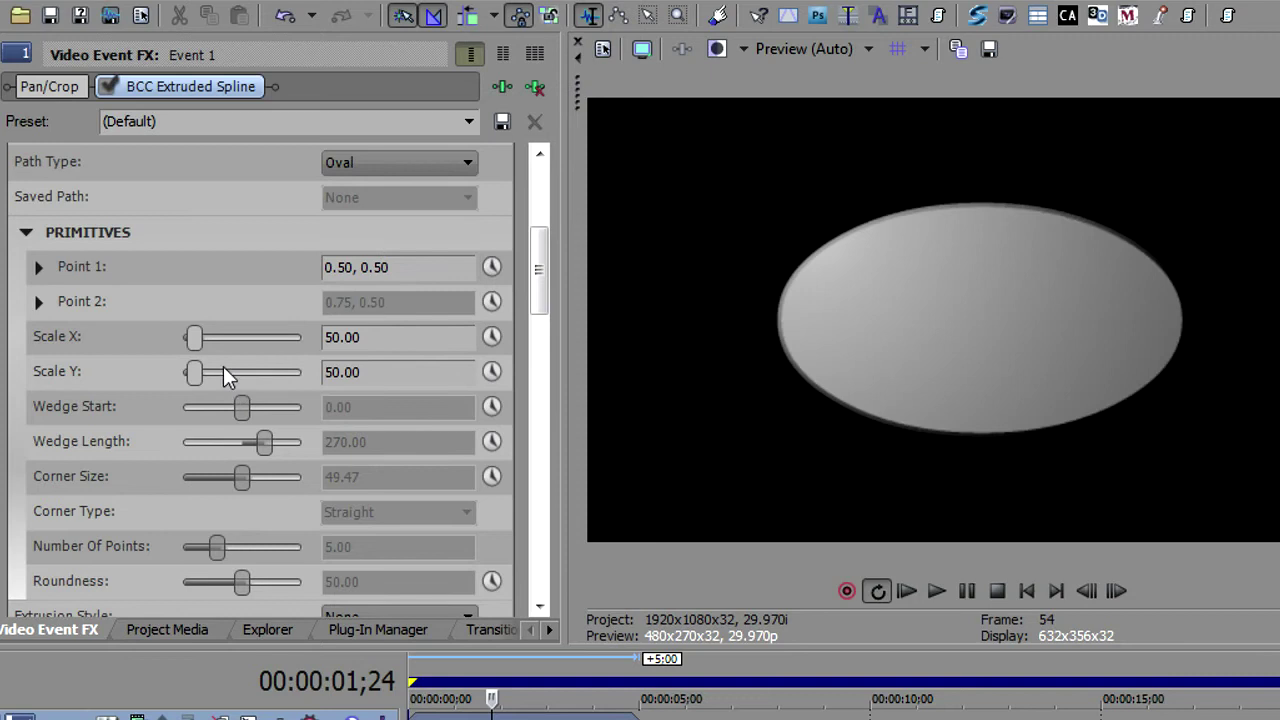
mouse_move(196, 372)
mouse_down()
mouse_move(233, 372)
mouse_move(210, 372)
mouse_move(229, 336)
mouse_move(197, 372)
mouse_up()
double_click(229, 336)
click(404, 162)
click(388, 235)
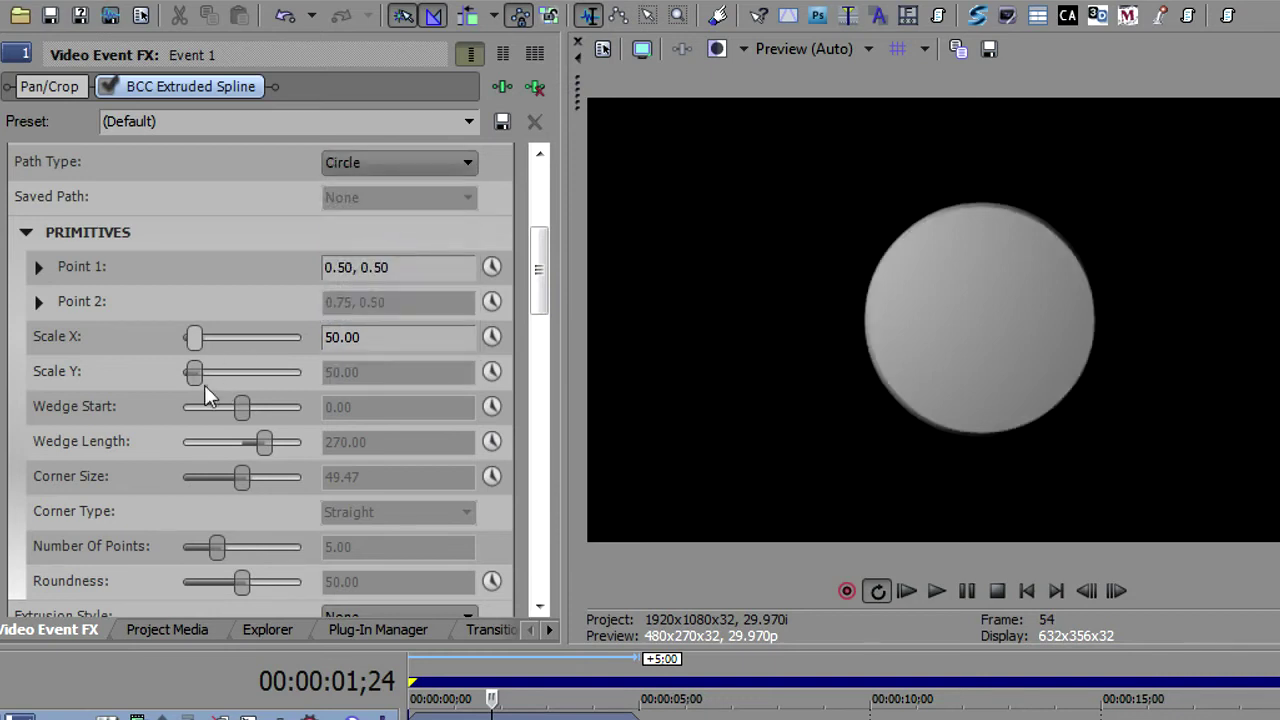
mouse_move(196, 336)
mouse_down()
mouse_move(219, 336)
mouse_move(199, 332)
mouse_up()
mouse_move(541, 251)
mouse_down()
mouse_move(541, 314)
mouse_move(534, 249)
mouse_up()
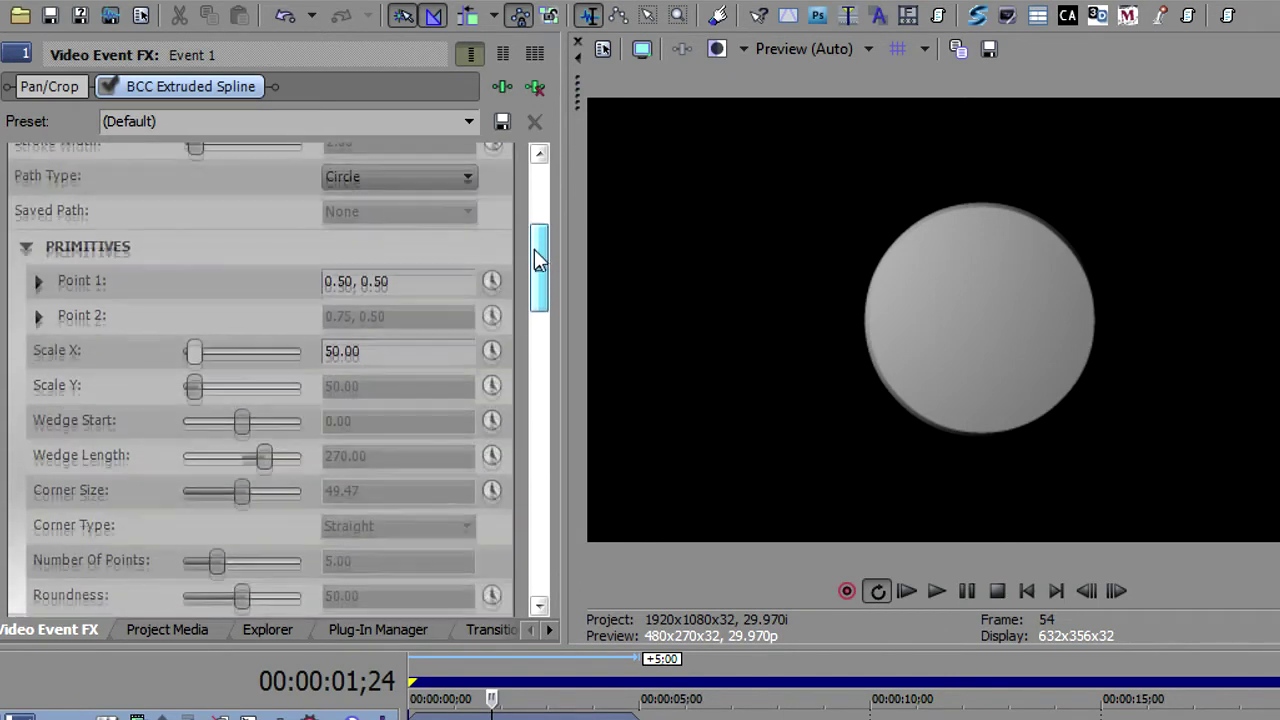
Step: Switch Path Type to Line, drag Point 1 and Point 2 around, then reset both to defaults
click(428, 176)
click(362, 232)
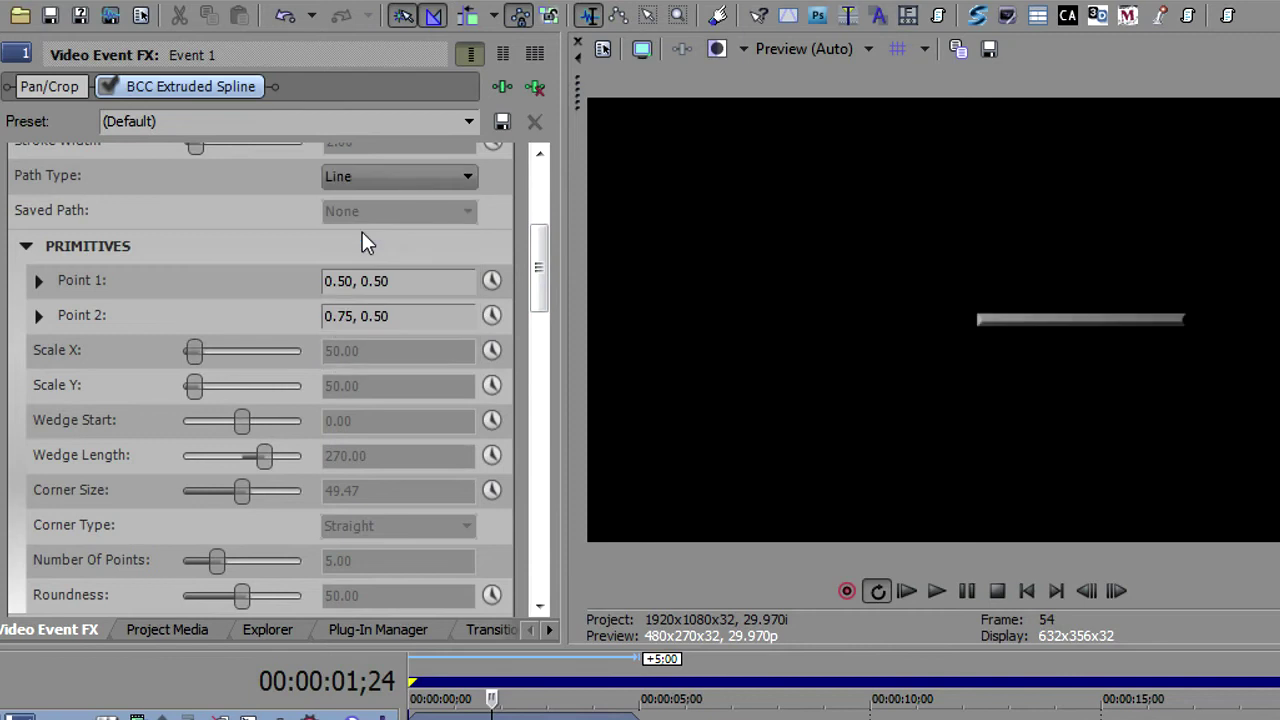
click(38, 315)
click(37, 283)
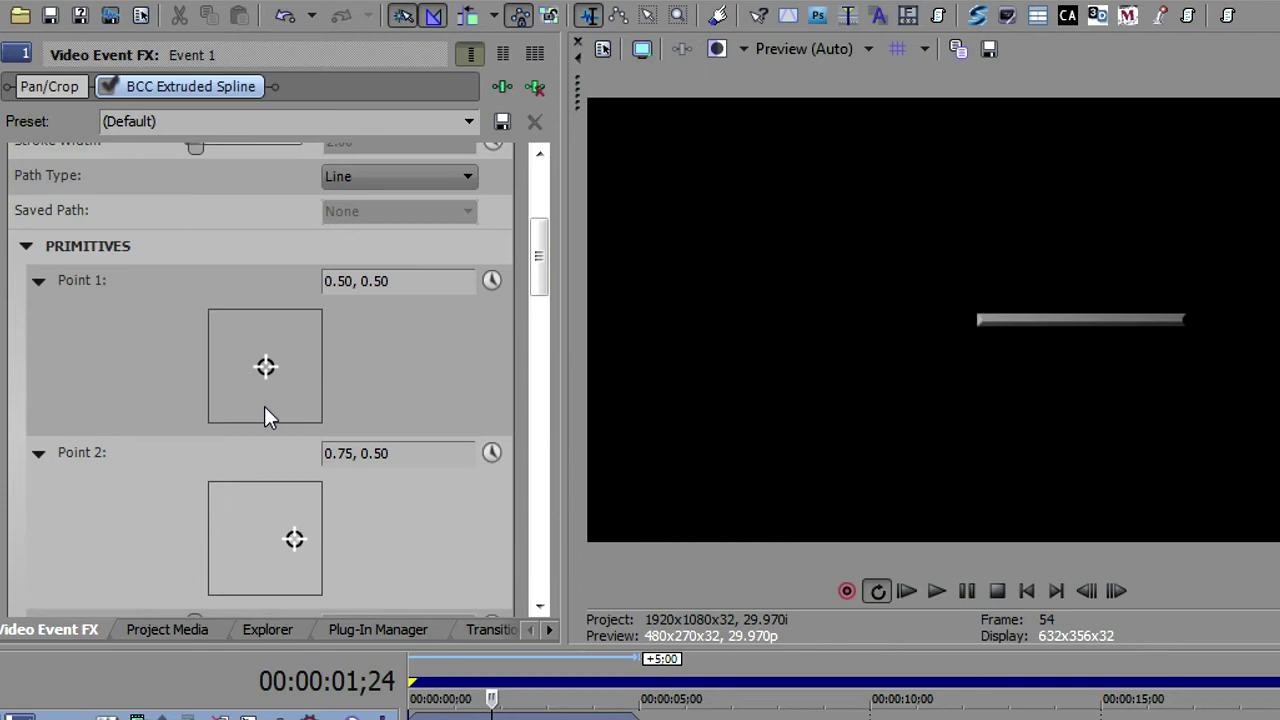
drag(294, 540, 305, 515)
drag(270, 364, 222, 362)
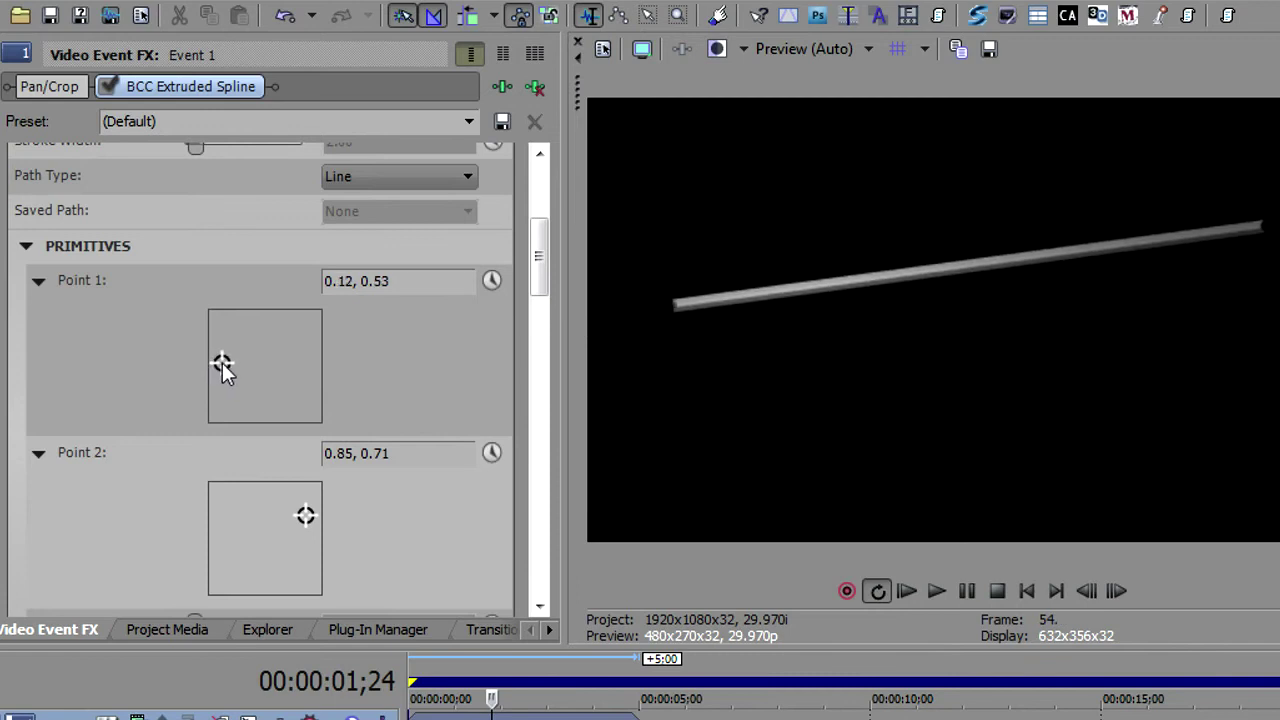
mouse_move(306, 516)
mouse_down()
mouse_move(299, 580)
mouse_move(308, 502)
mouse_up()
double_click(308, 502)
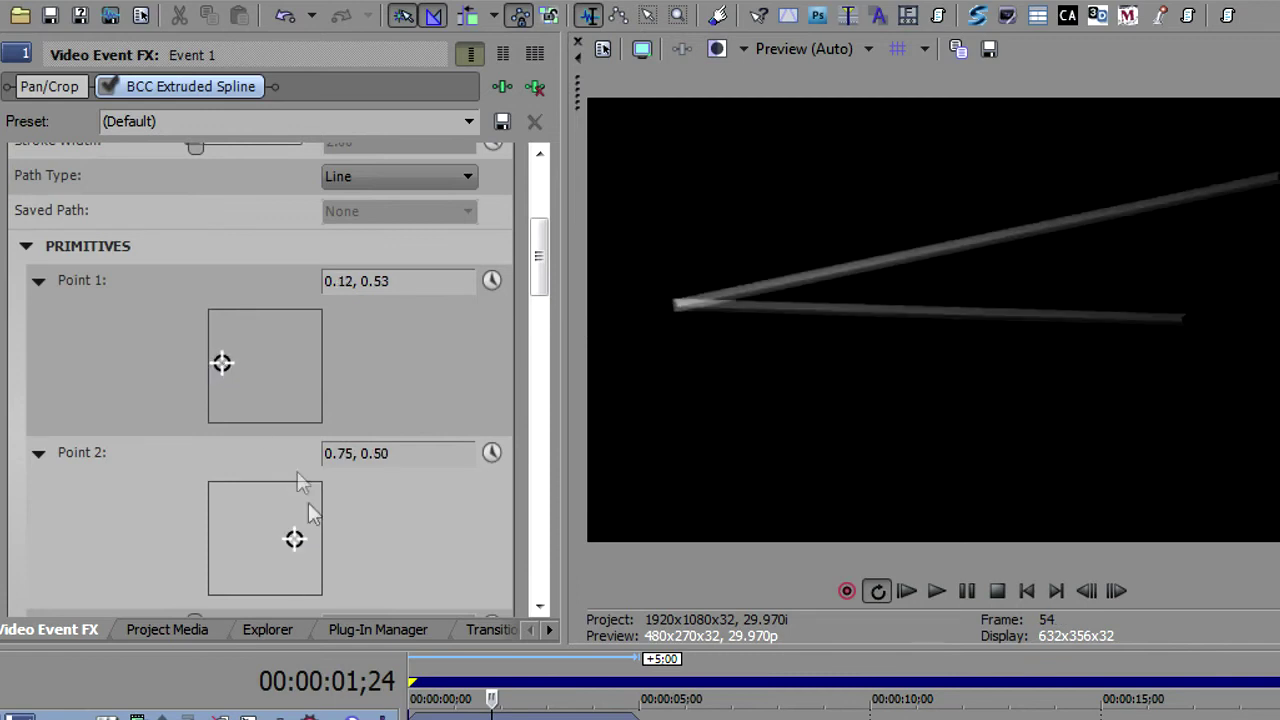
double_click(222, 363)
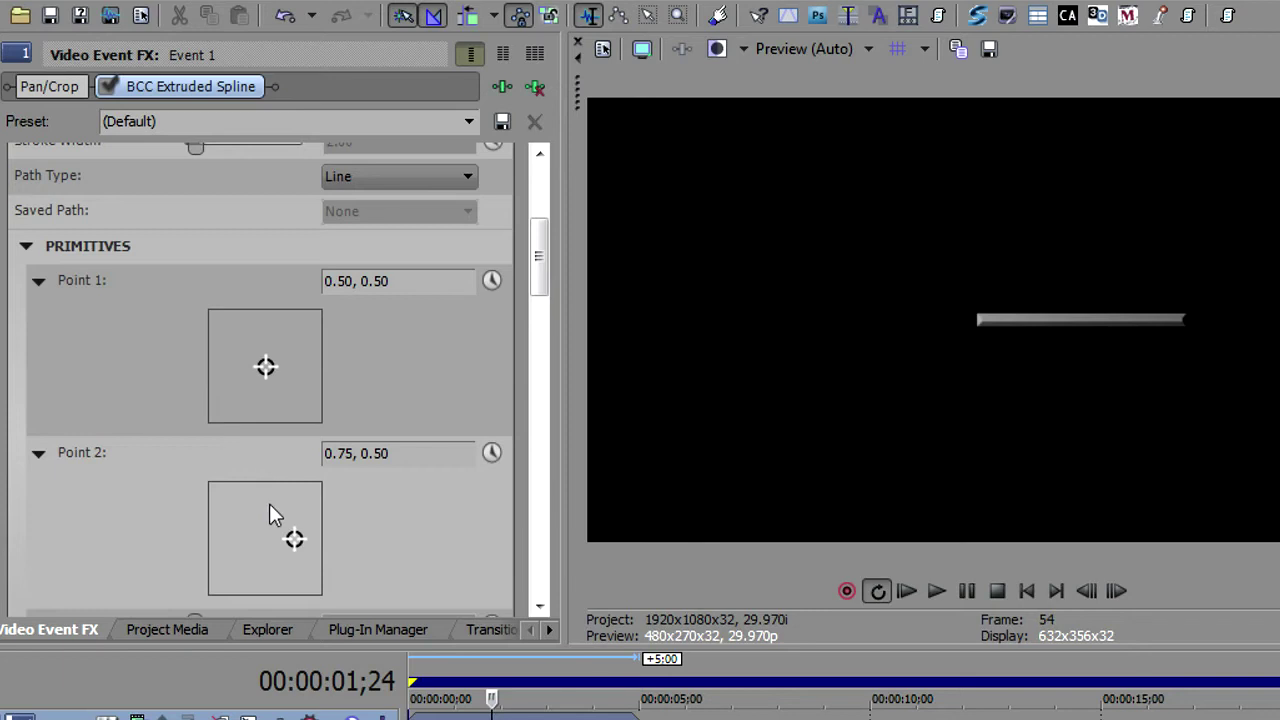
click(39, 283)
Step: Set Path Type to Saved Path and try the saved arrow shape
click(40, 314)
click(344, 179)
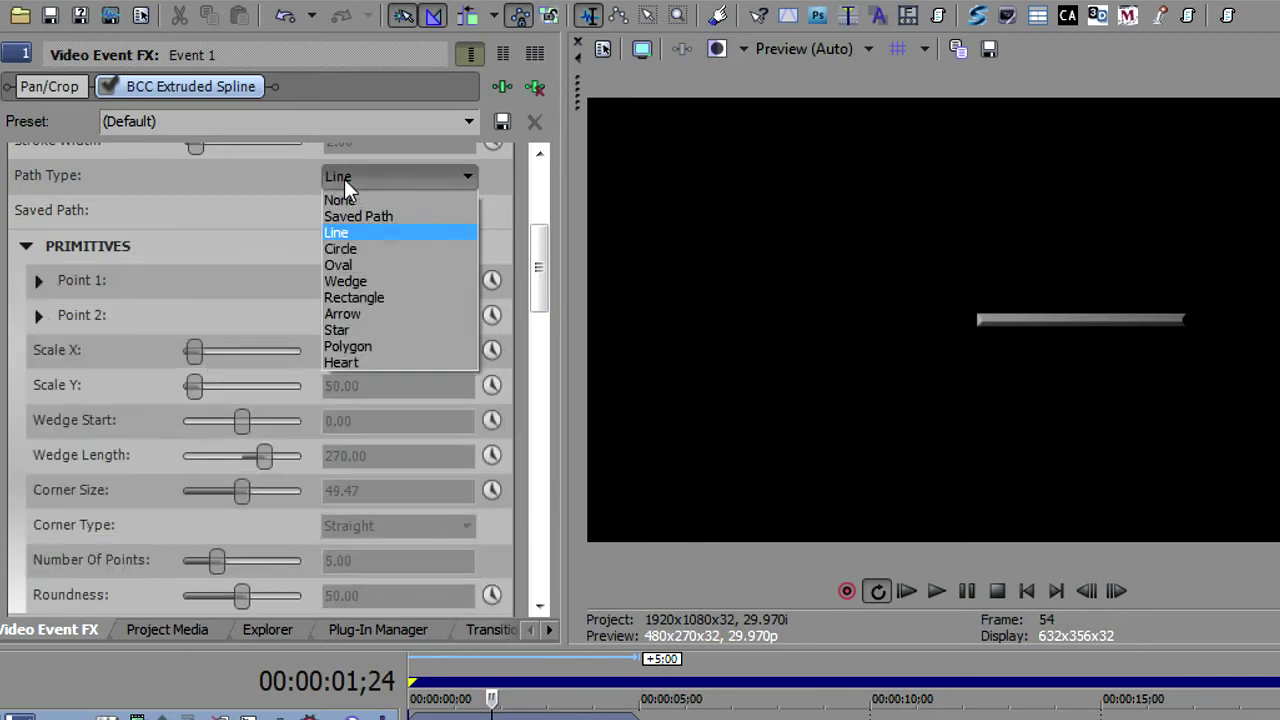
click(374, 214)
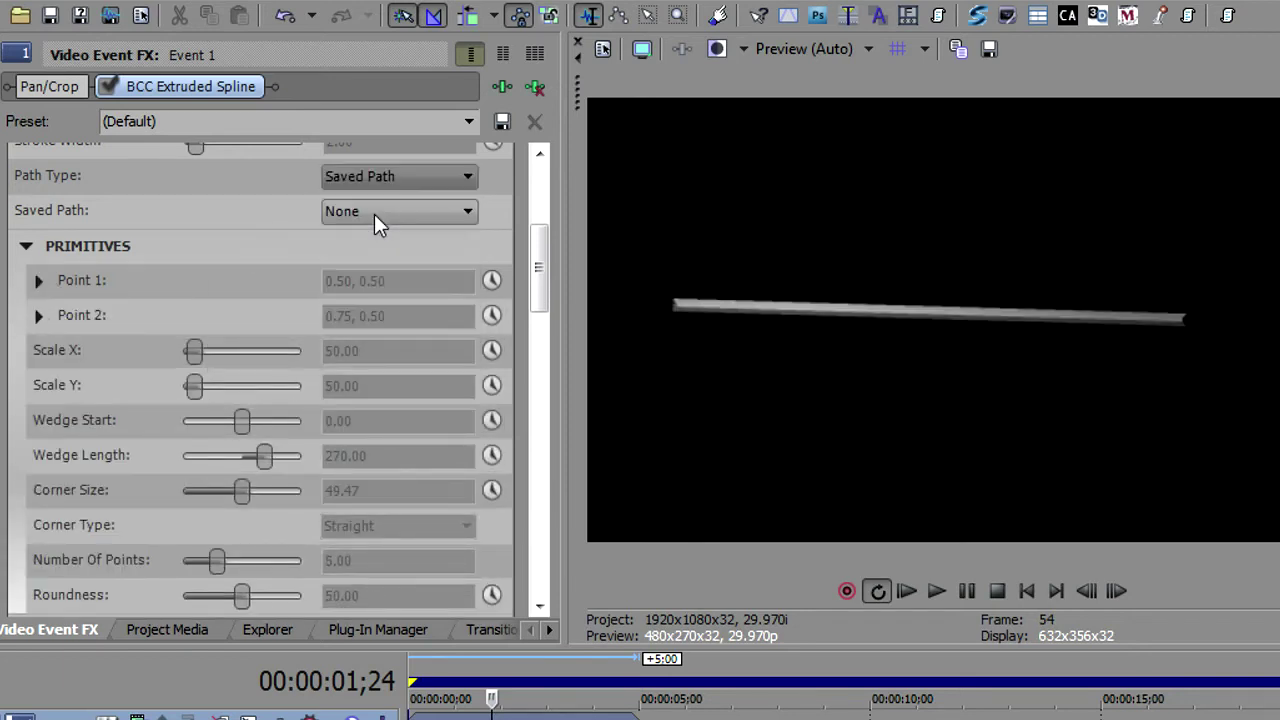
click(374, 214)
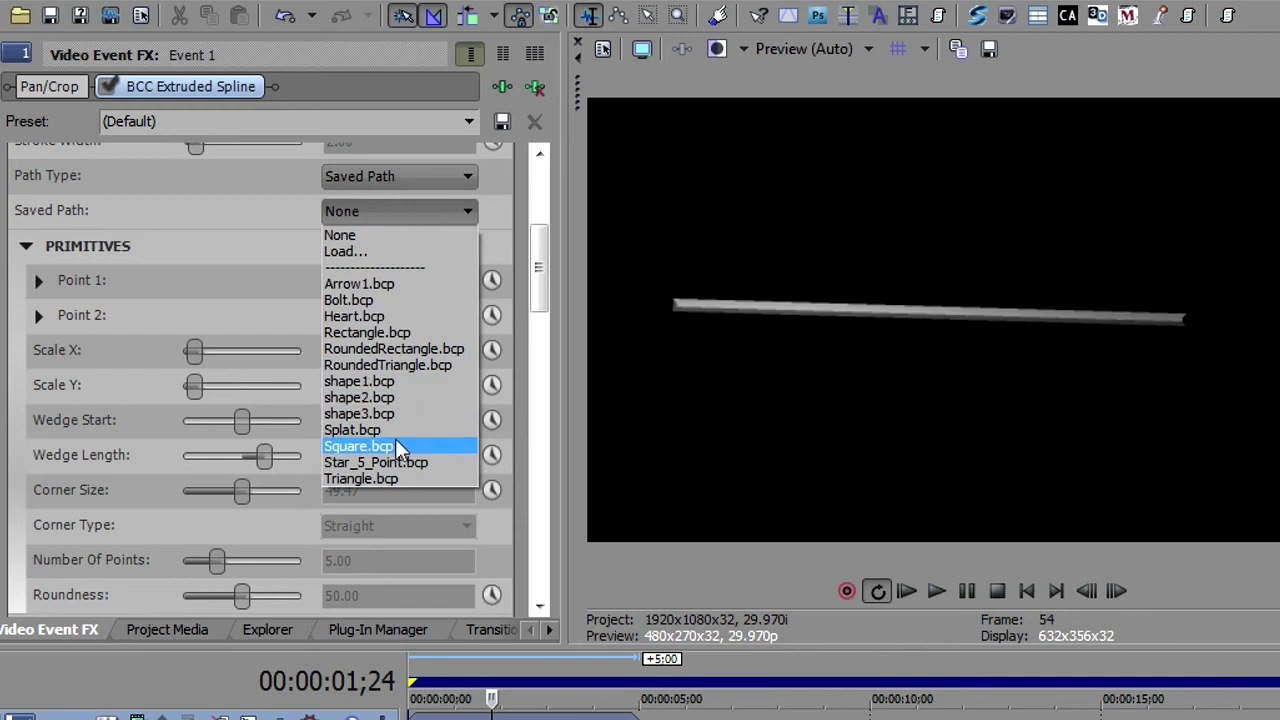
click(387, 283)
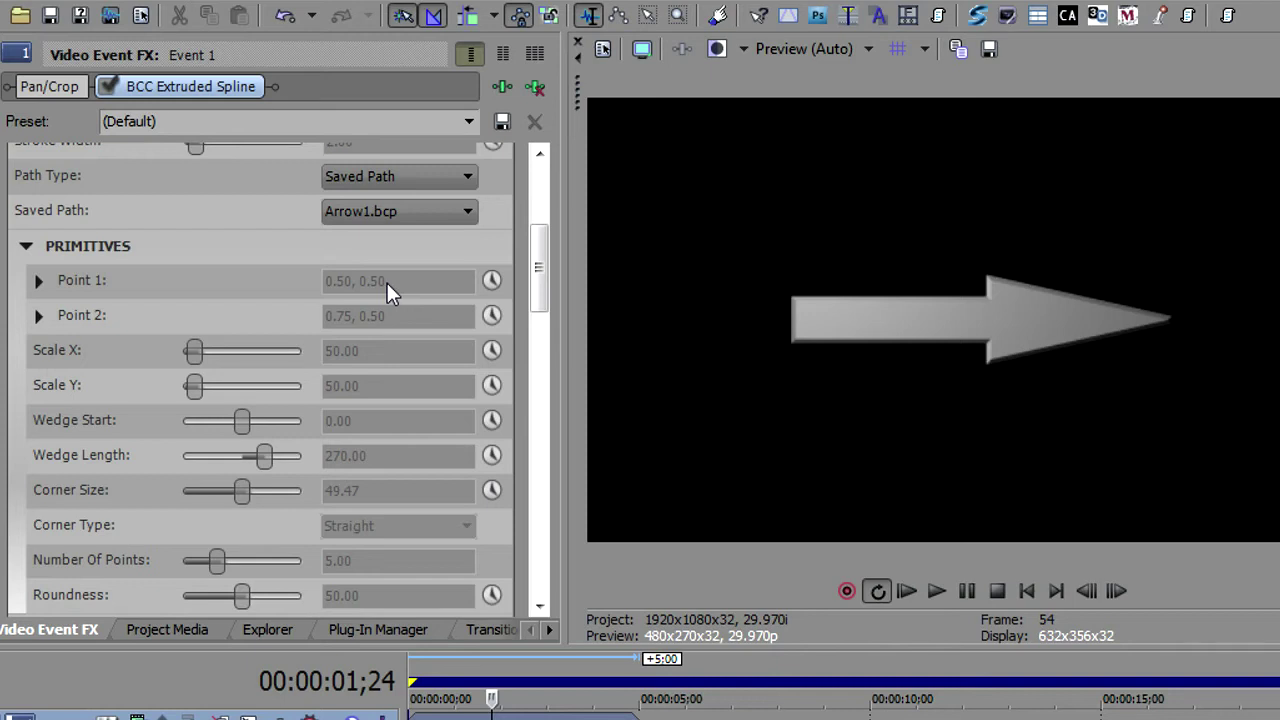
click(399, 215)
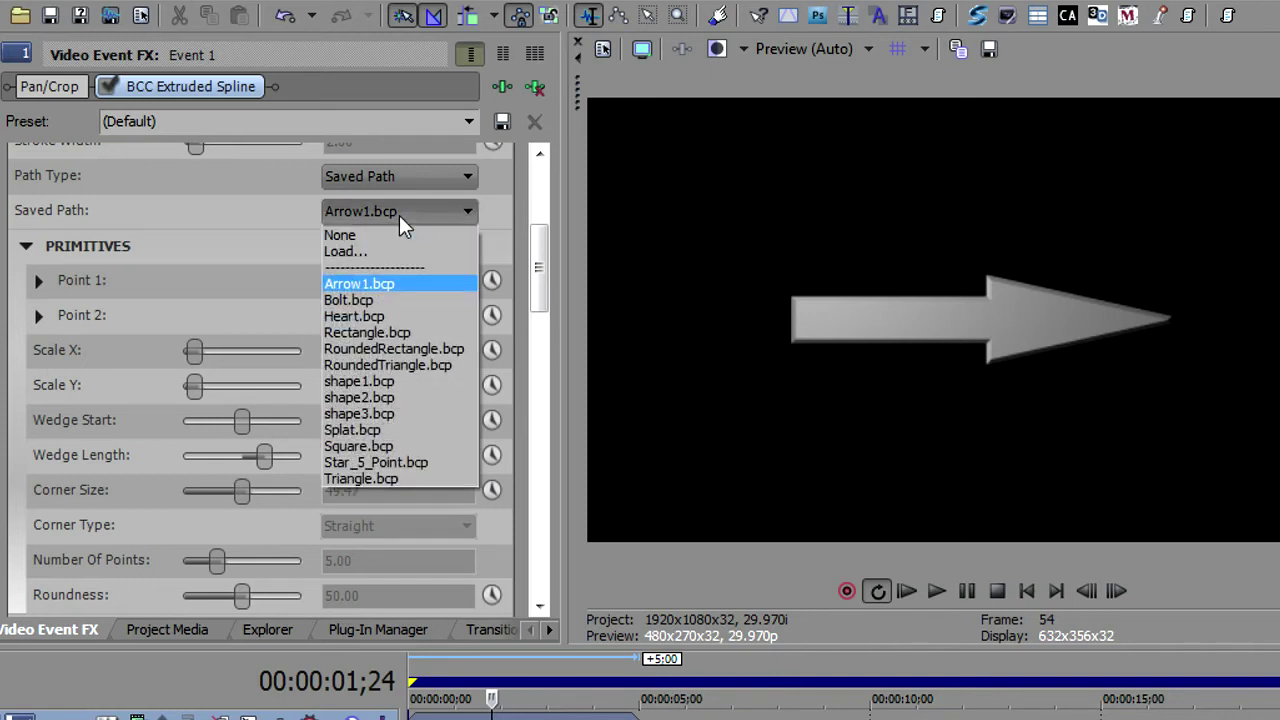
click(399, 215)
Step: Step through the saved heart, rounded rectangle, triangle, shape1 and shape2 presets, ending on Splat.bcp
scroll(399, 215, down, 1)
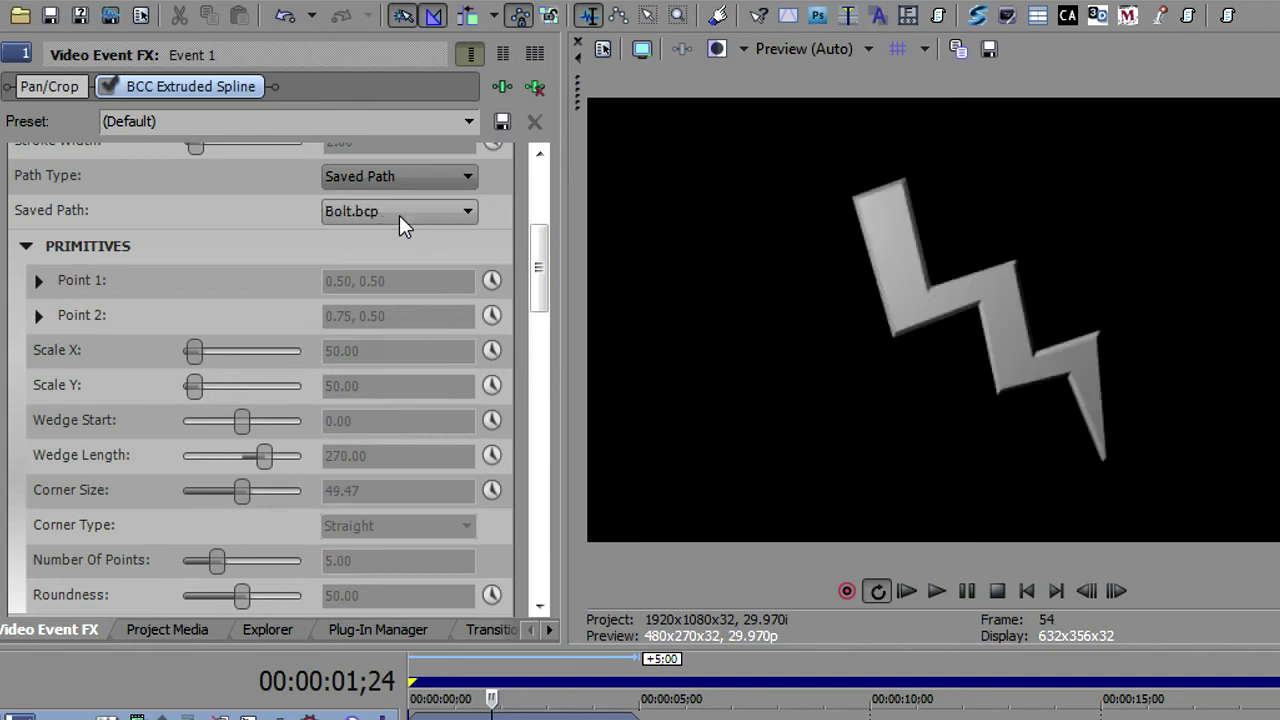
scroll(538, 290, down, 1)
mouse_move(538, 283)
mouse_down()
mouse_move(538, 301)
mouse_move(538, 271)
mouse_up()
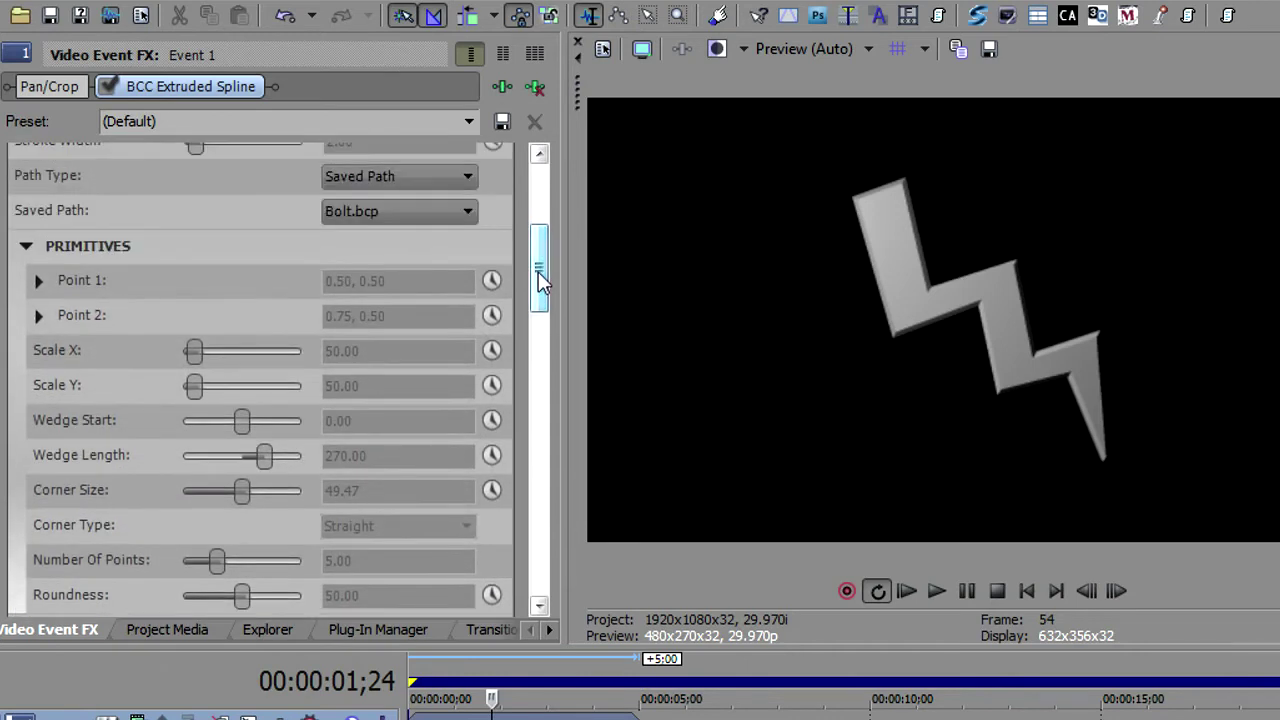
click(40, 284)
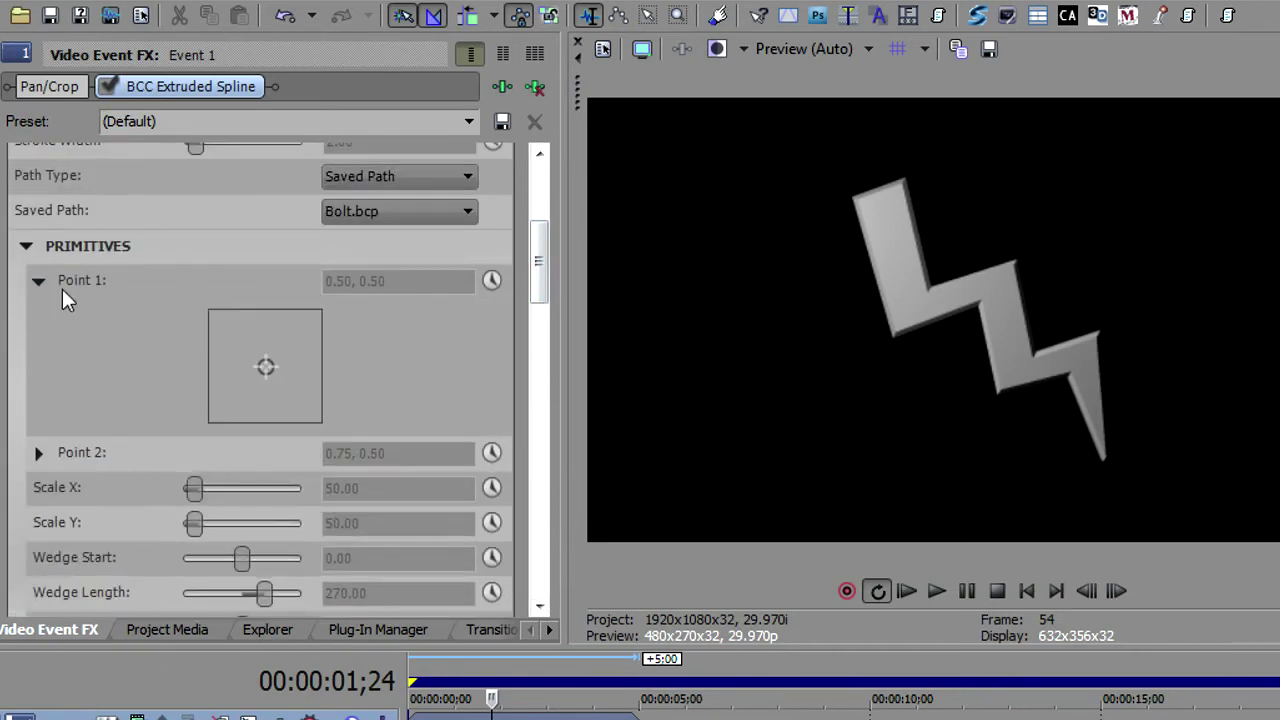
click(37, 284)
click(363, 210)
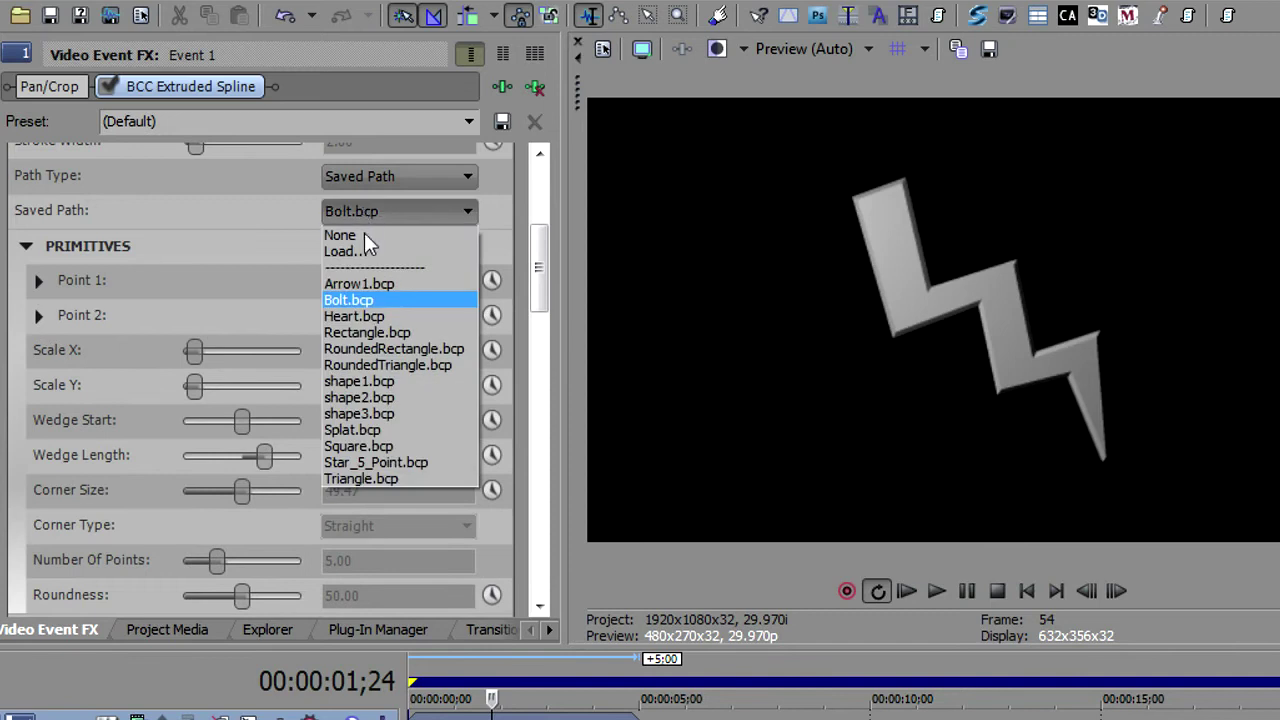
click(368, 318)
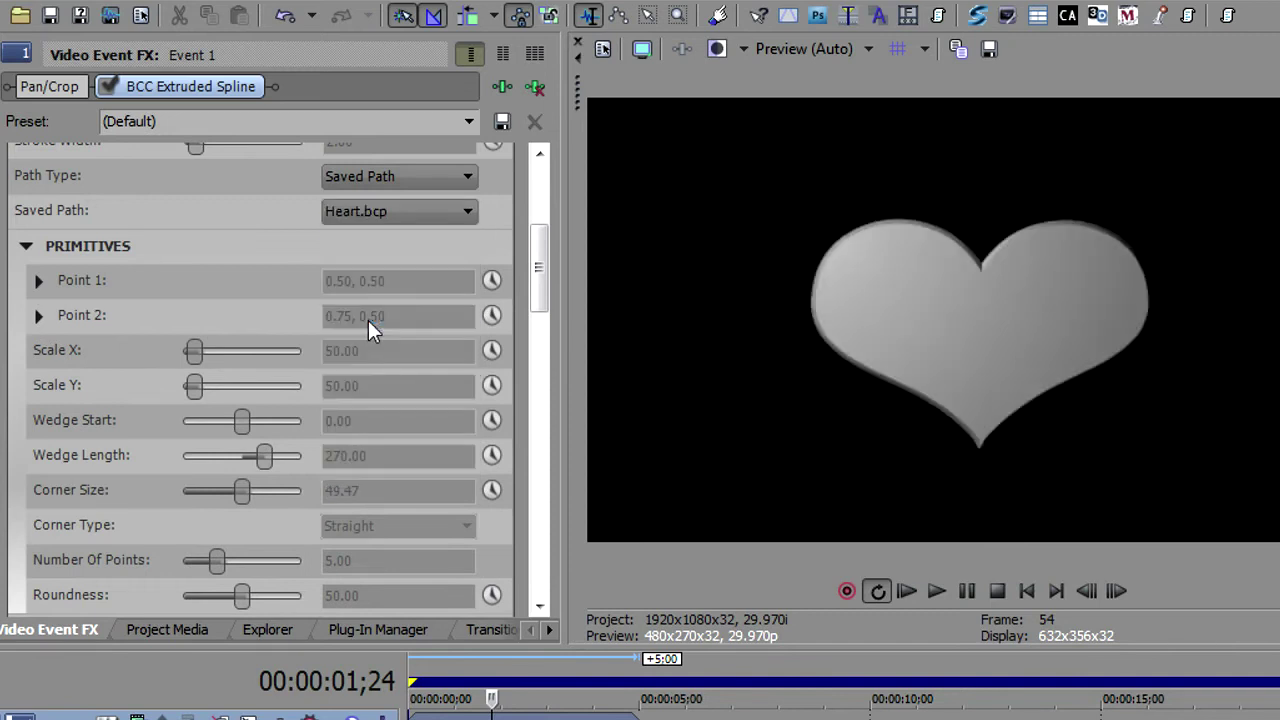
key(Down)
key(Down)
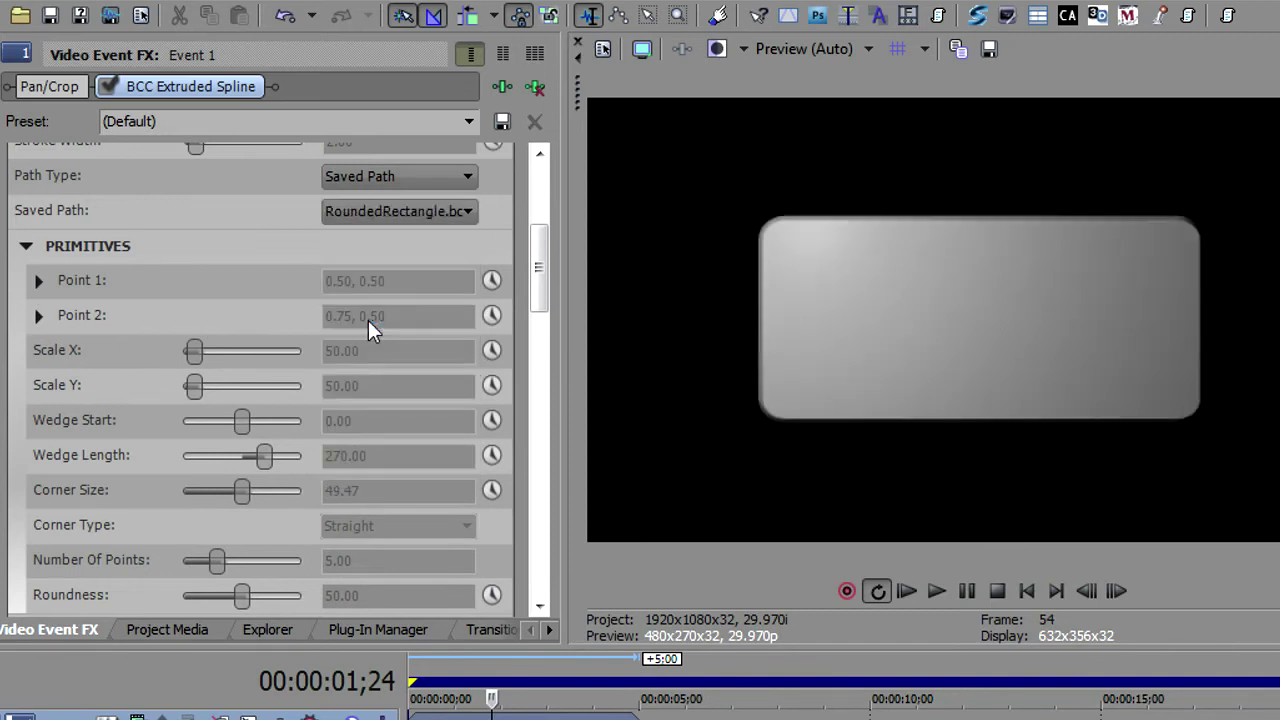
key(Down)
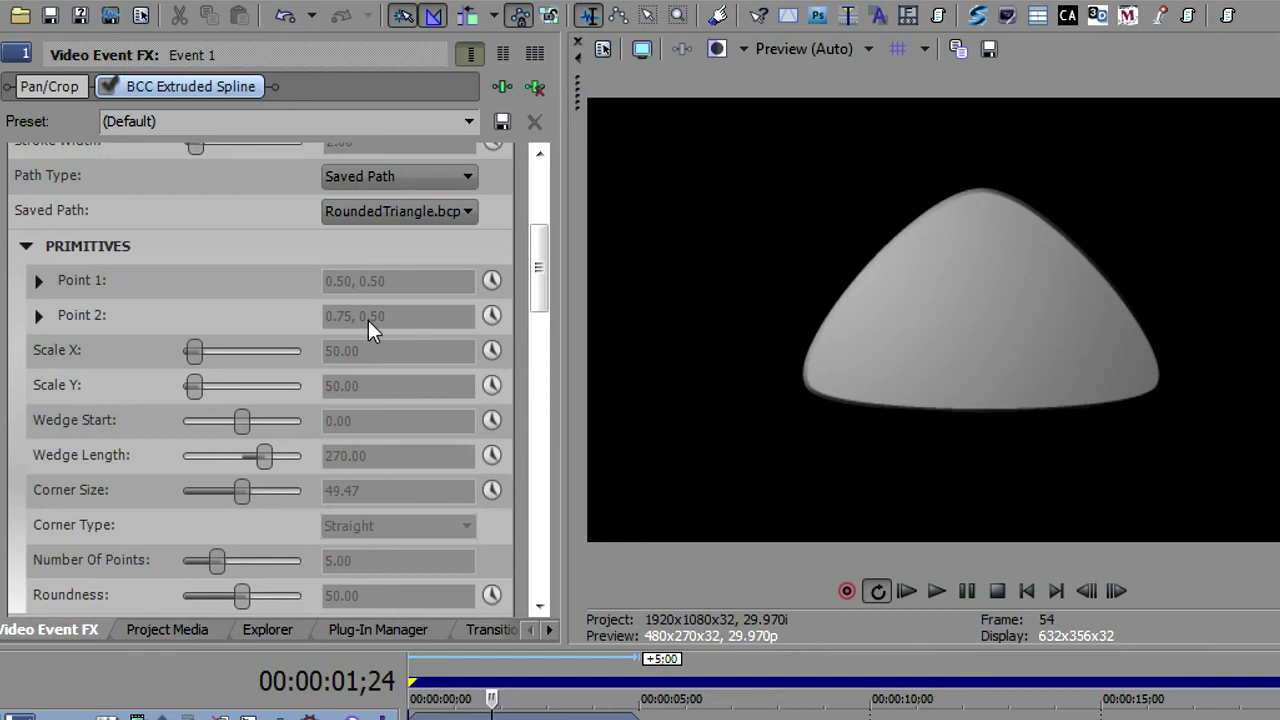
key(Down)
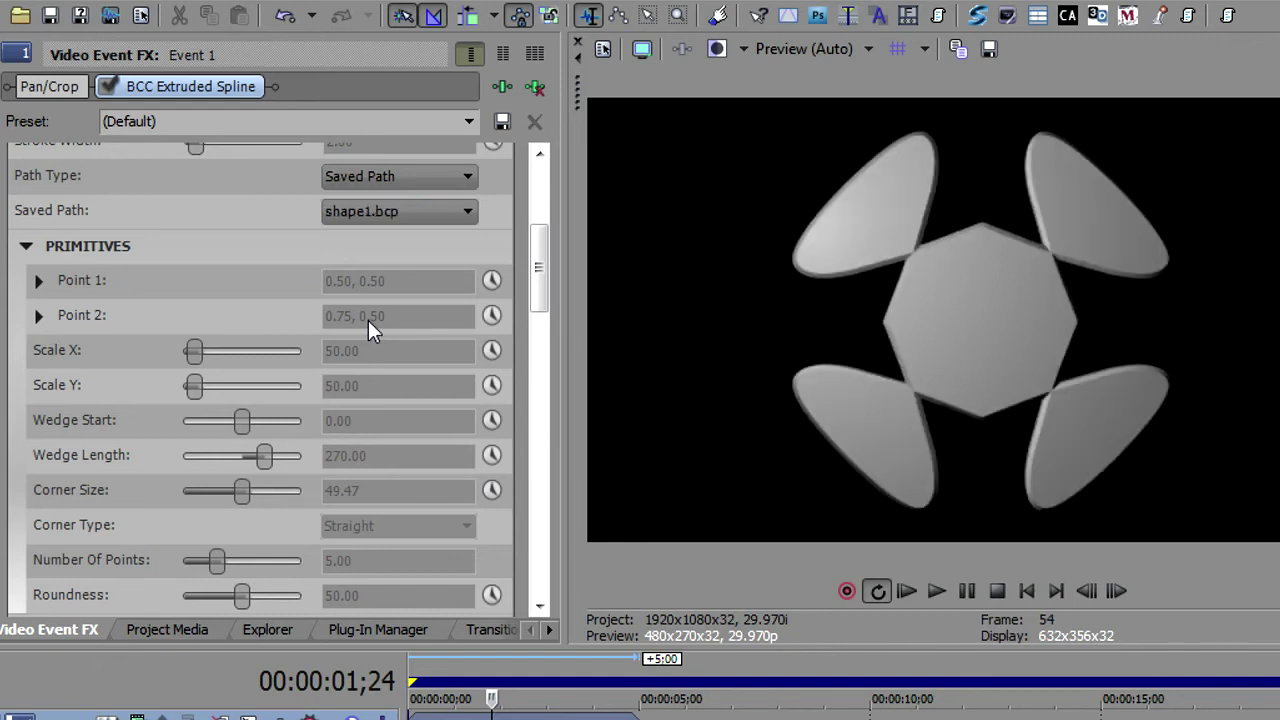
key(Down)
key(Down)
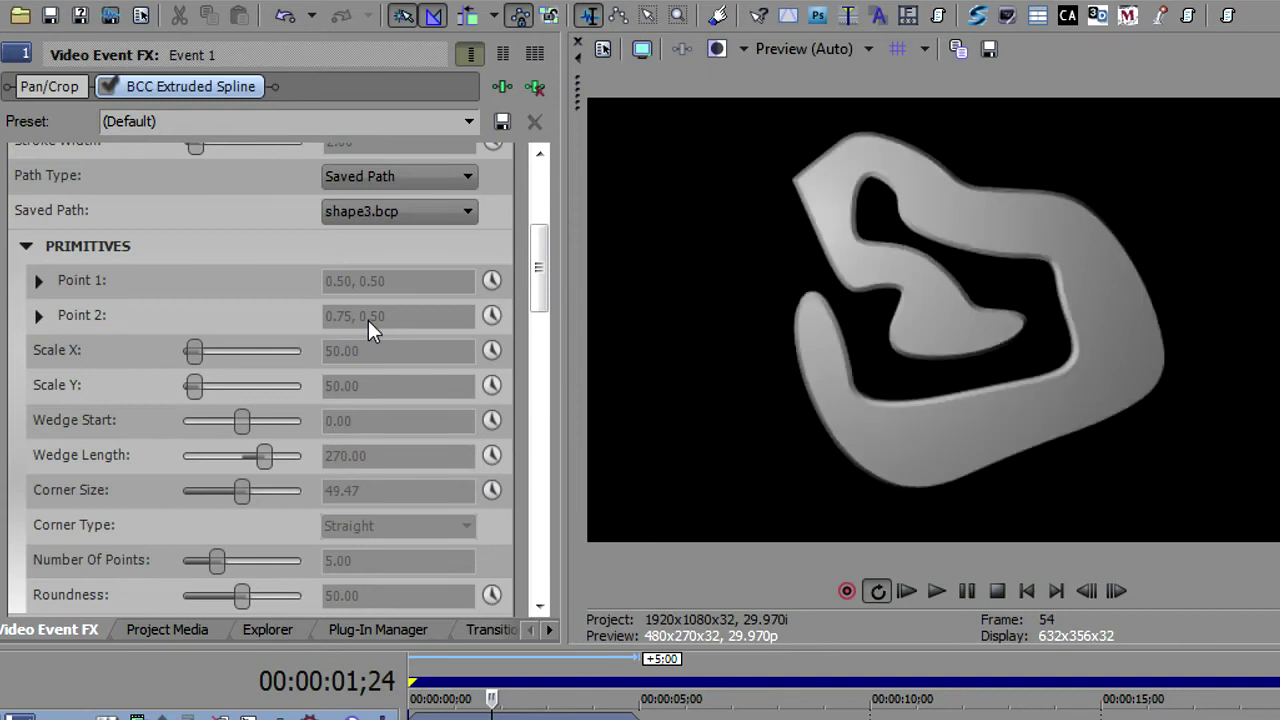
key(Down)
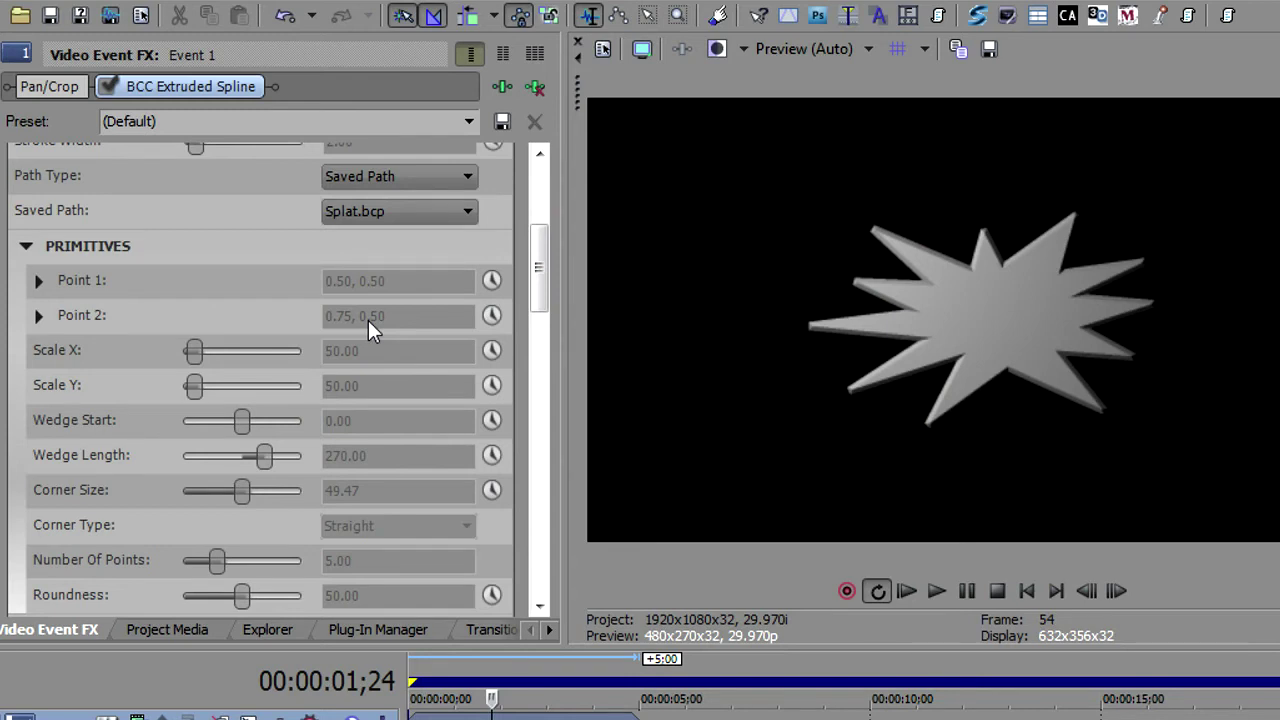
Step: Disable BCC Extruded Spline and add BCC Extruded EPS from the Plug-In Manager to the event
click(107, 86)
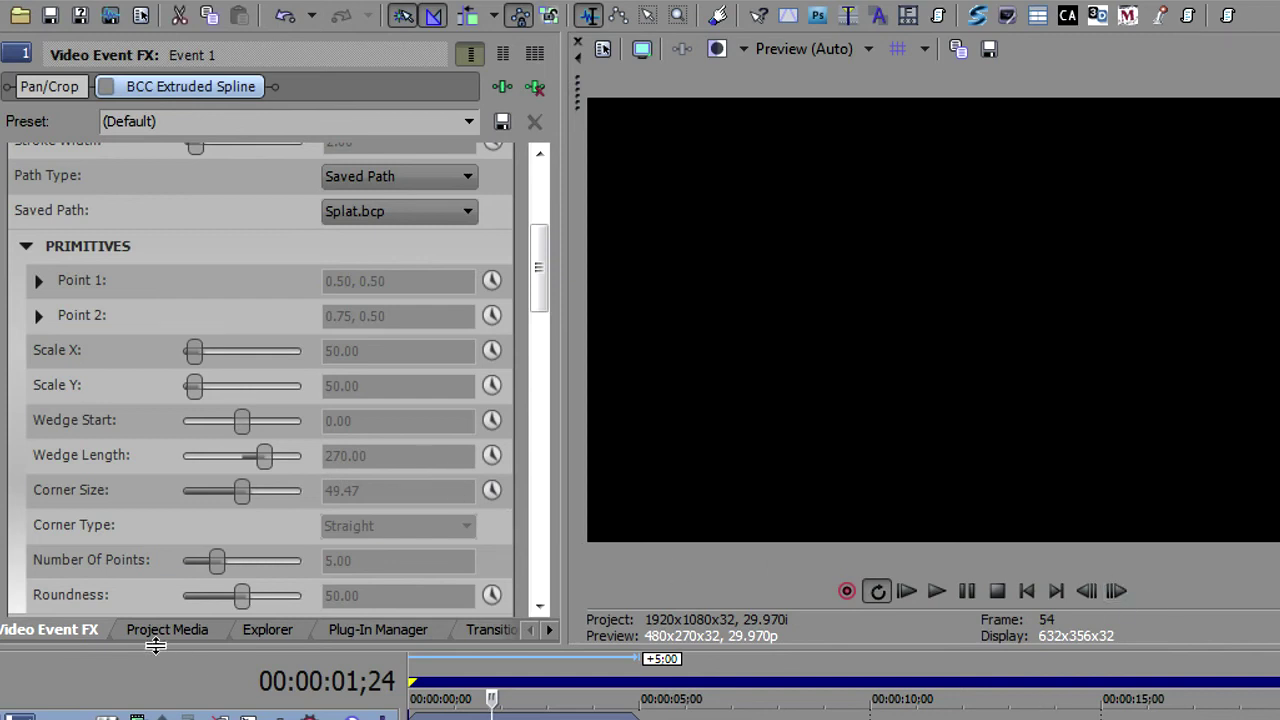
click(351, 630)
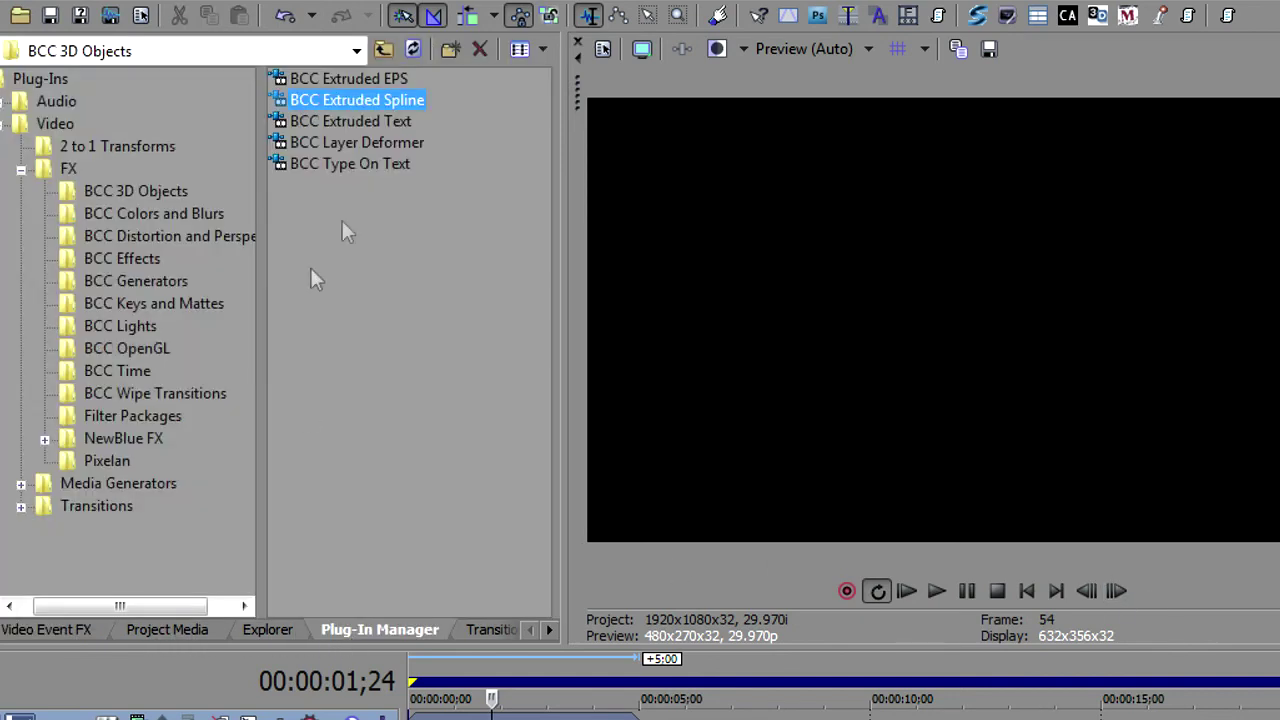
click(379, 84)
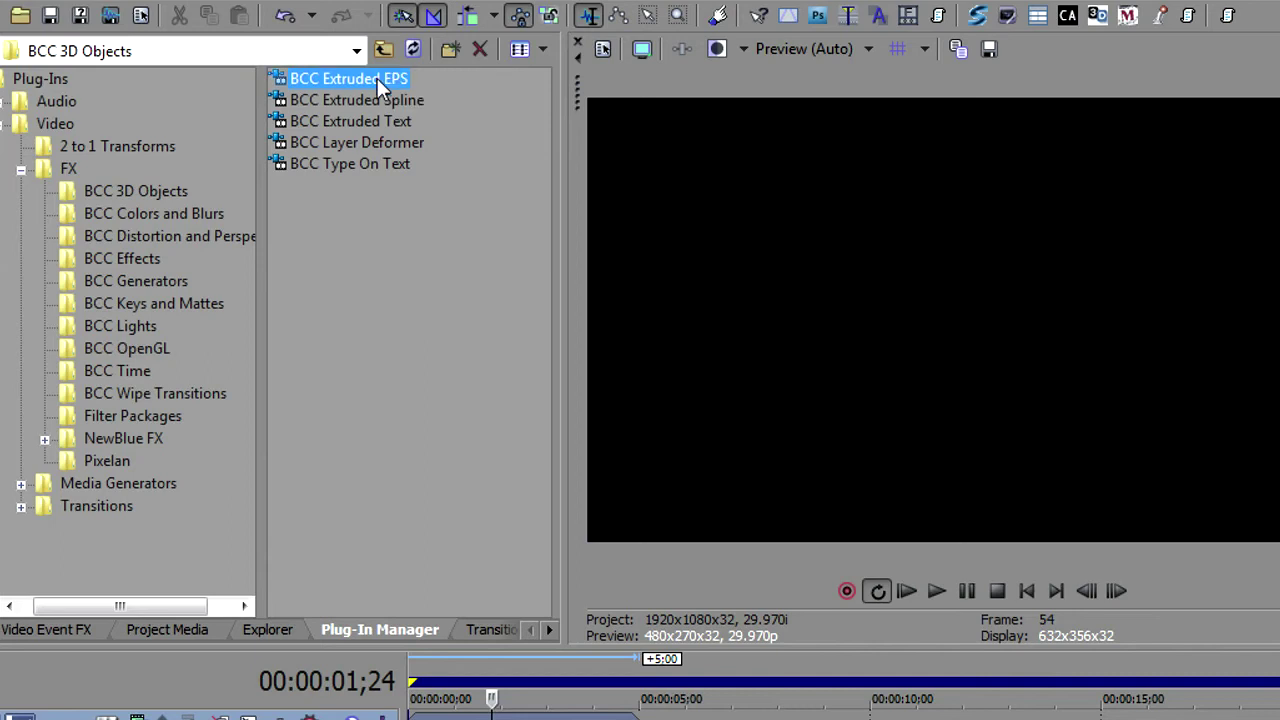
drag(377, 78, 490, 718)
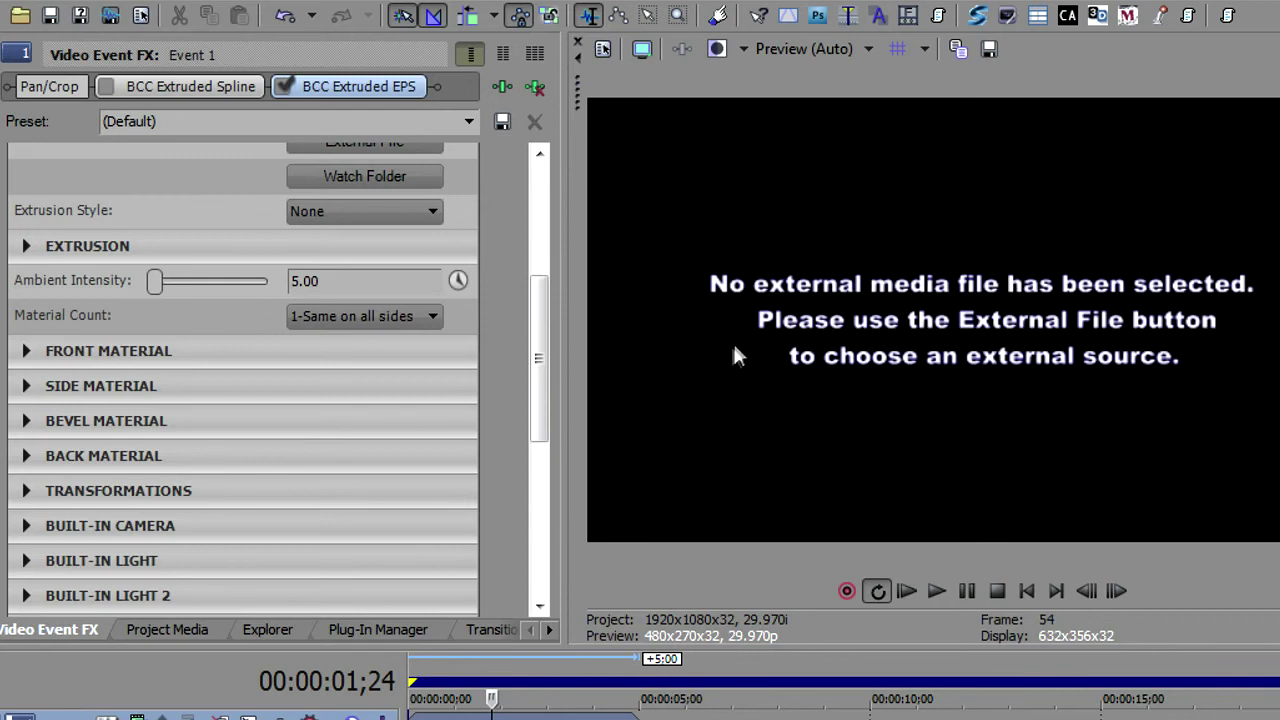
Step: Keep the Extruded EPS pixel aspect ratio at Square Pixels
drag(545, 319, 544, 208)
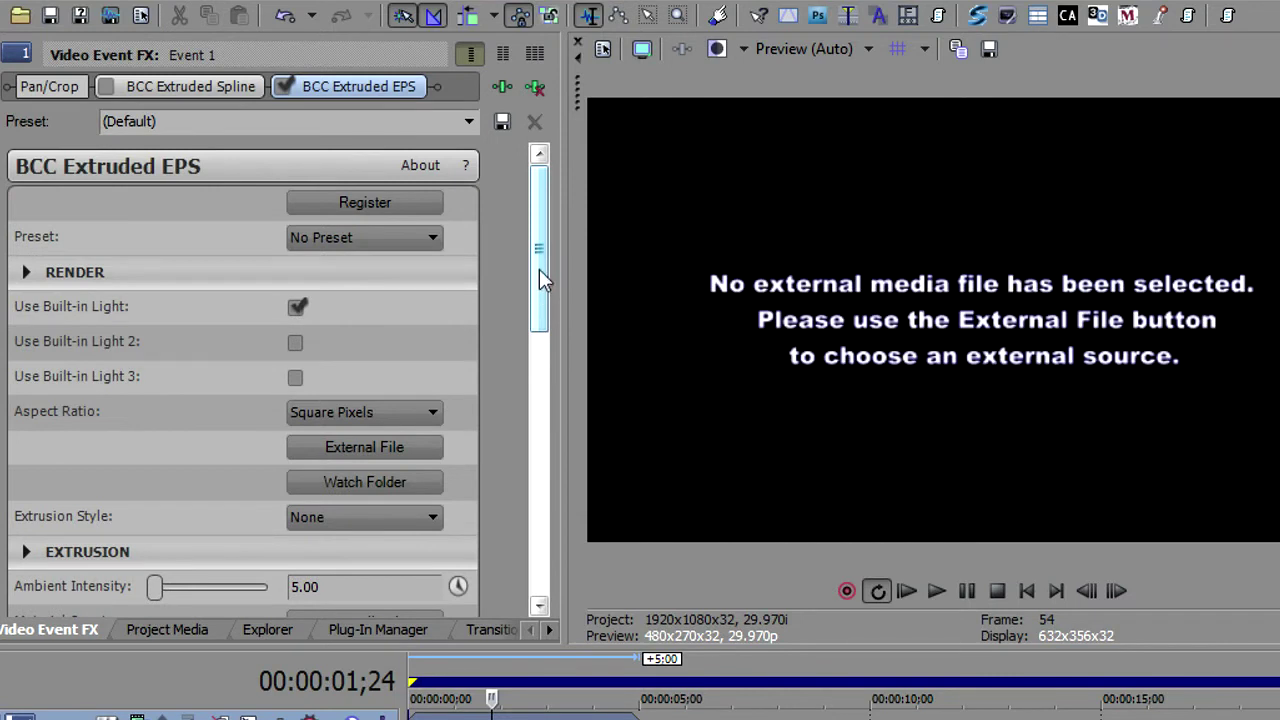
drag(539, 269, 538, 422)
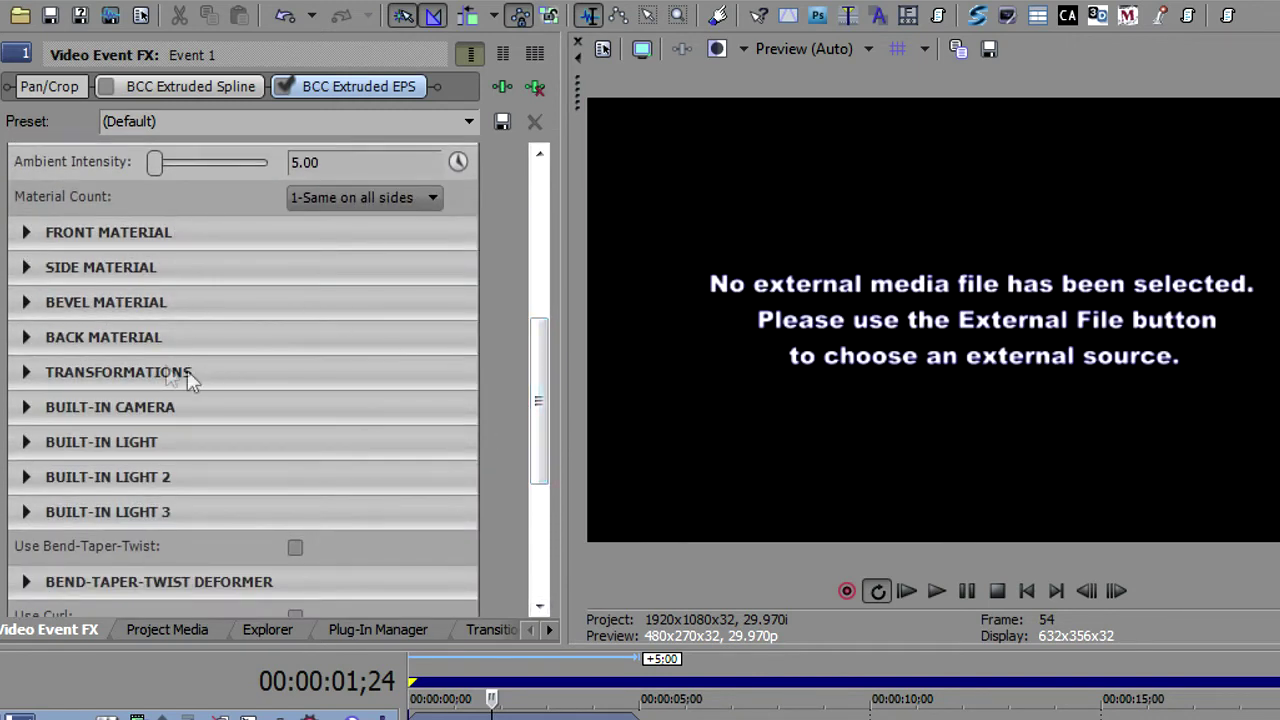
drag(540, 394, 534, 276)
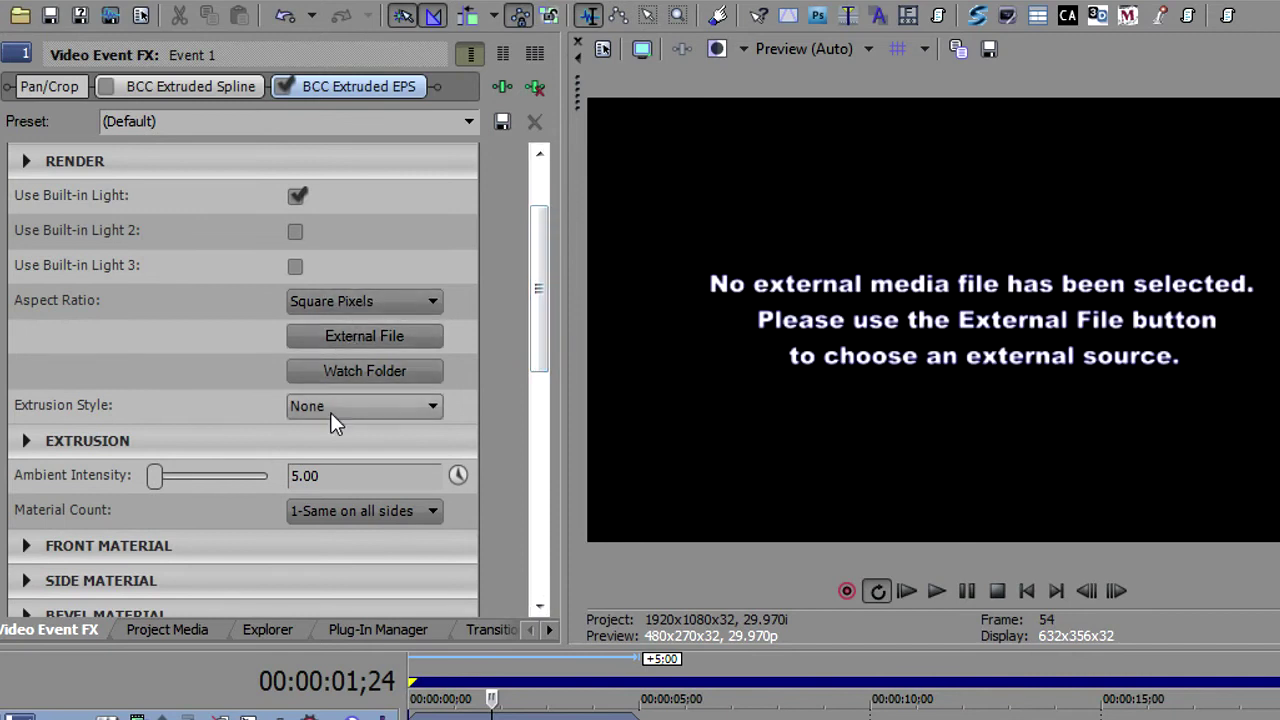
click(371, 301)
click(372, 300)
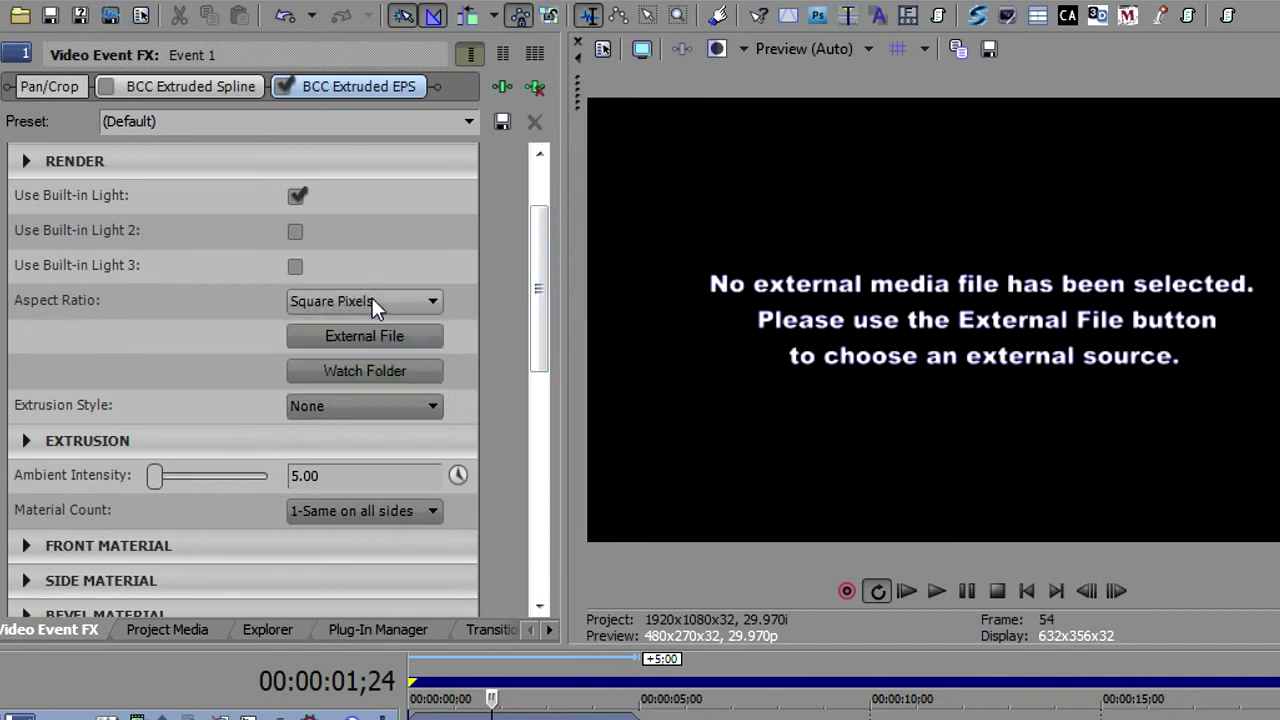
Step: Load star.ai as the extruded artwork and reduce Master Scale to 44.21
click(374, 336)
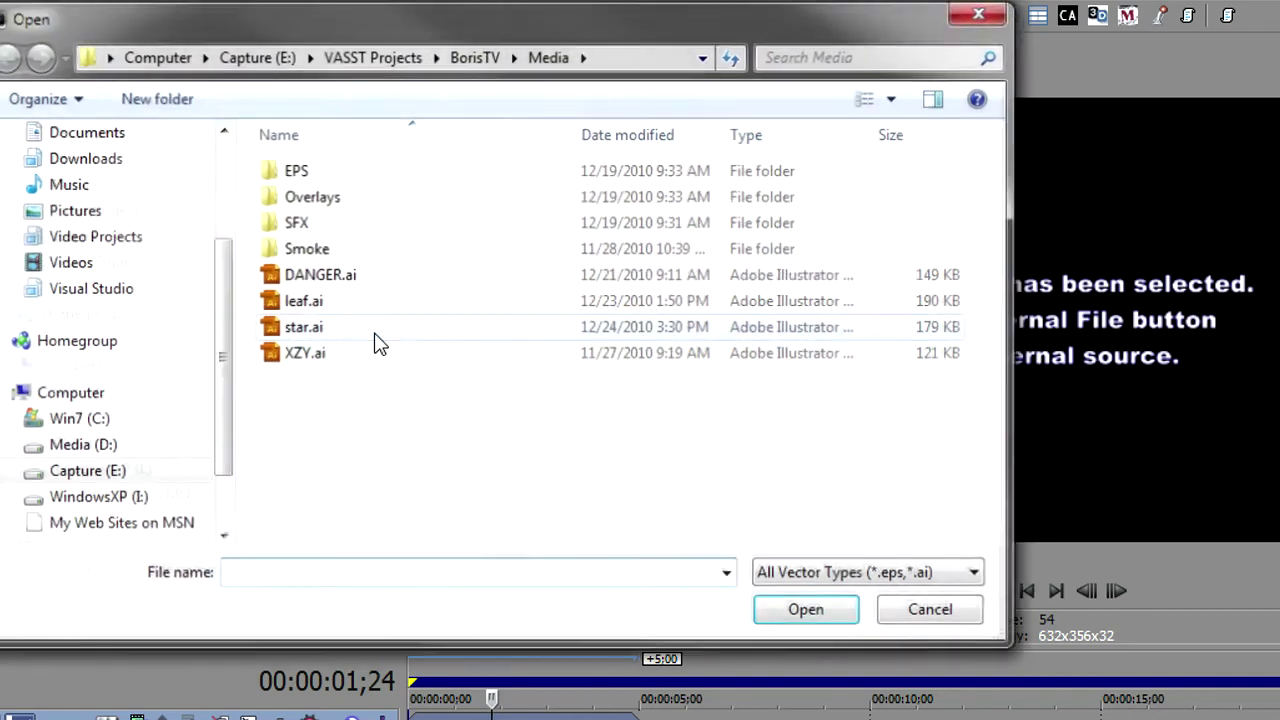
double_click(297, 328)
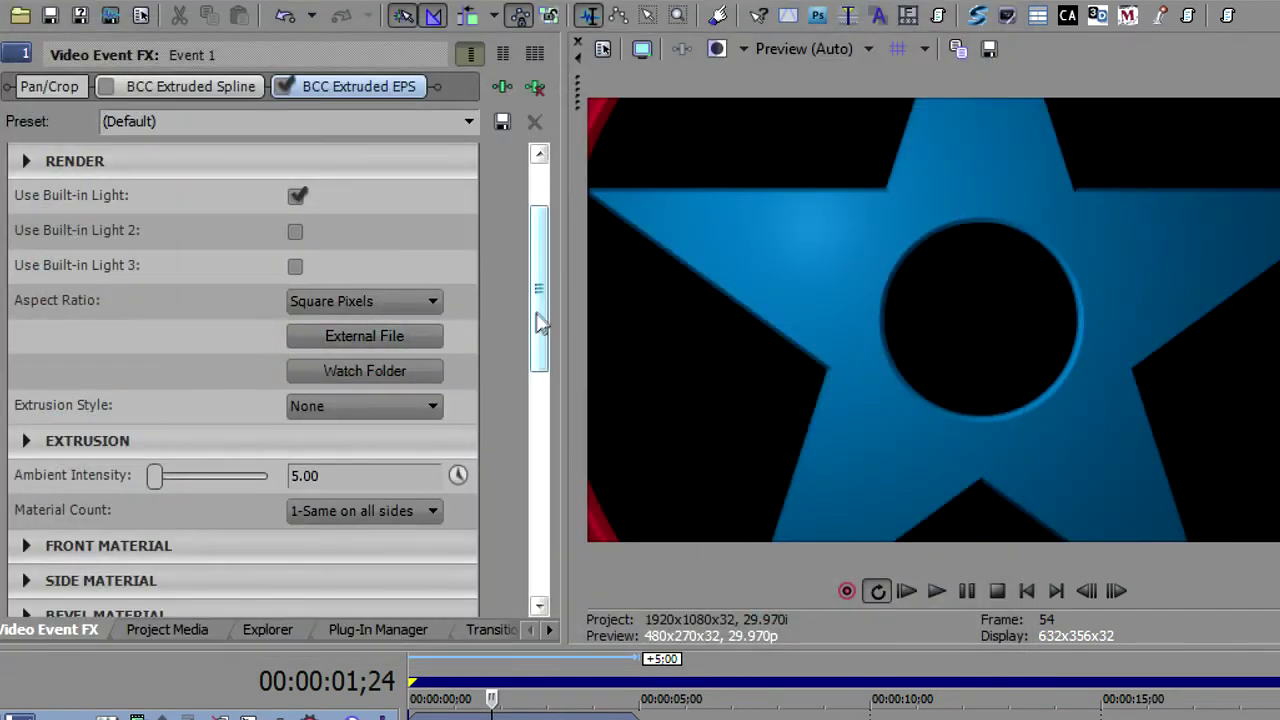
drag(539, 306, 528, 418)
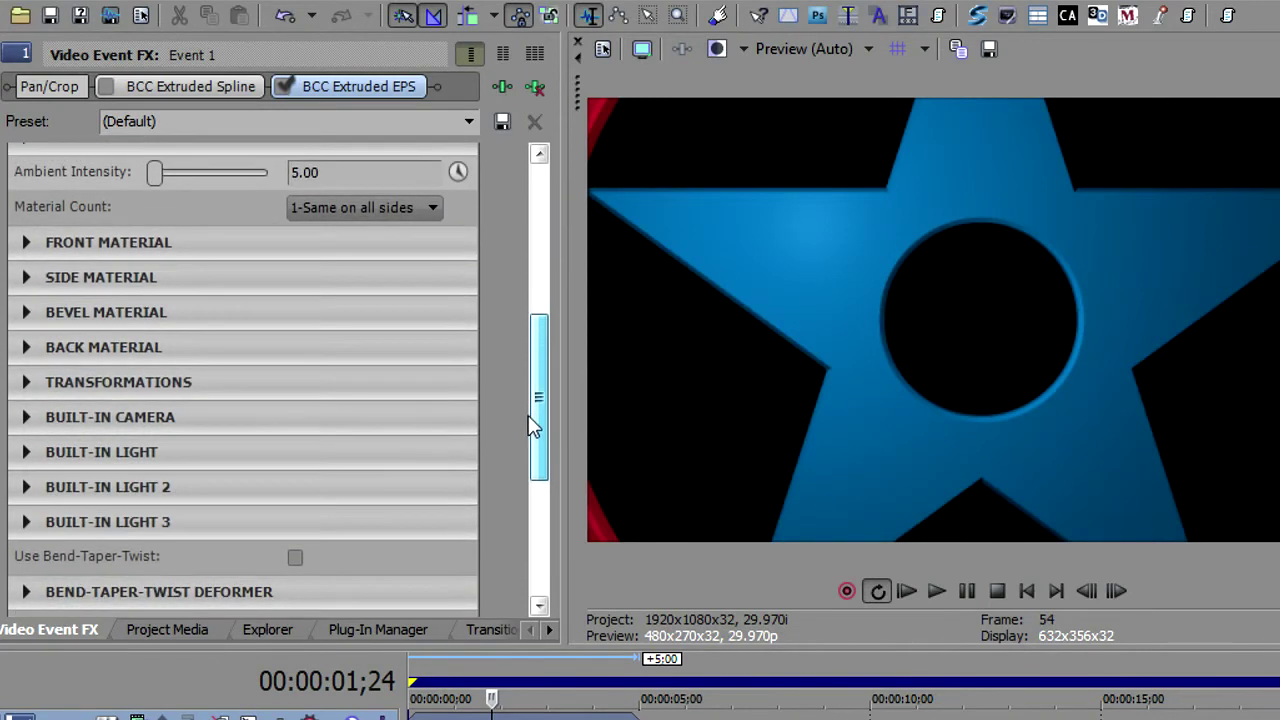
click(26, 381)
drag(538, 340, 535, 435)
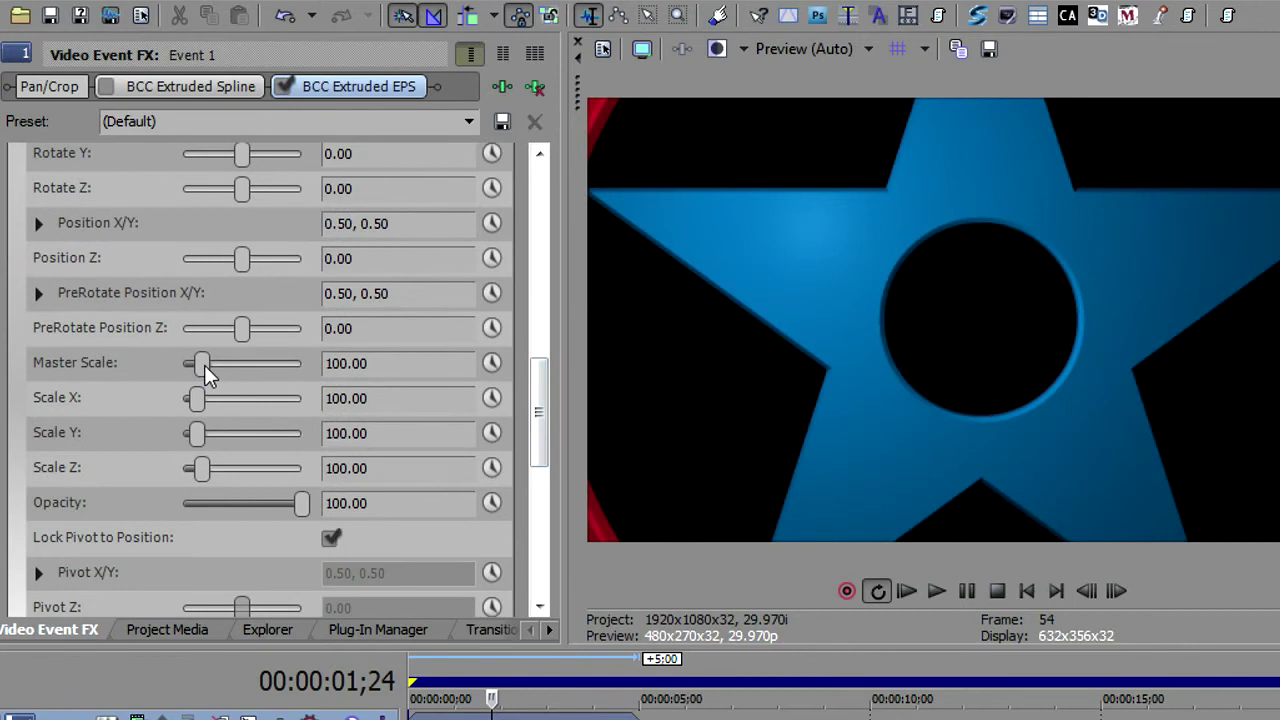
drag(204, 365, 191, 364)
drag(532, 393, 541, 287)
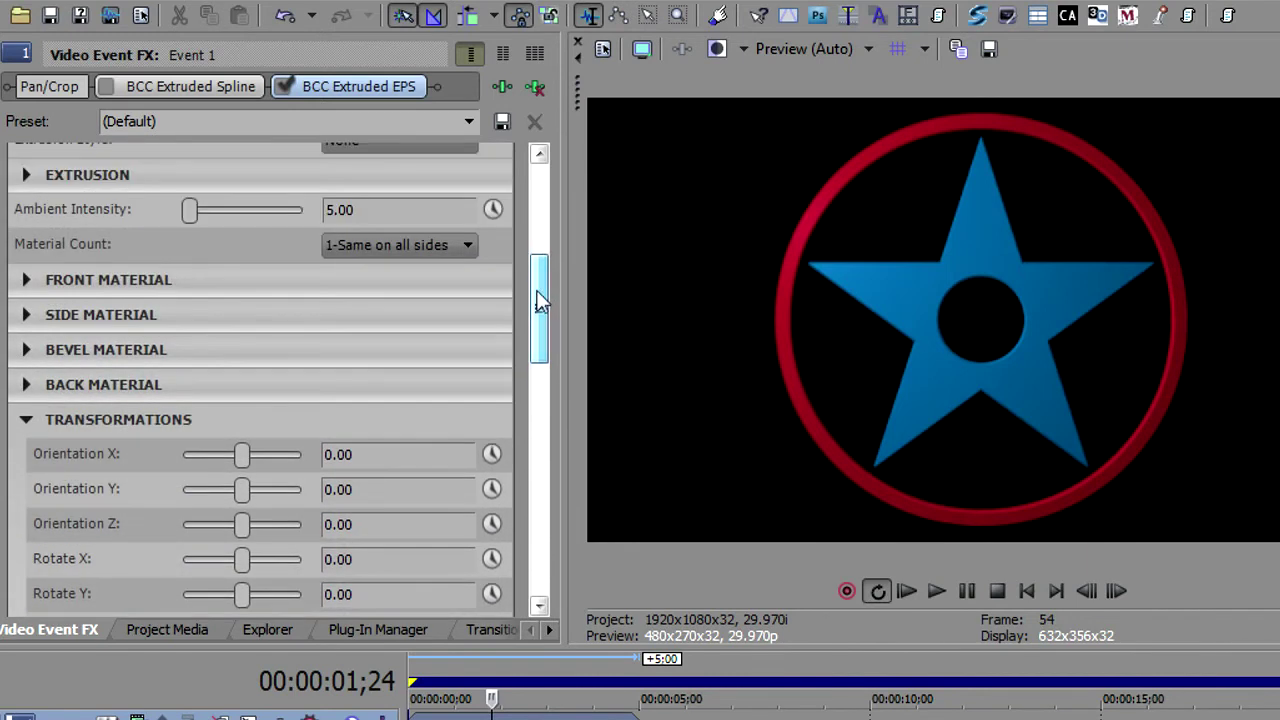
Step: Under Front Material, set Diffuse to red with Keep EPS Color off, then re-enable Keep EPS Color
click(25, 280)
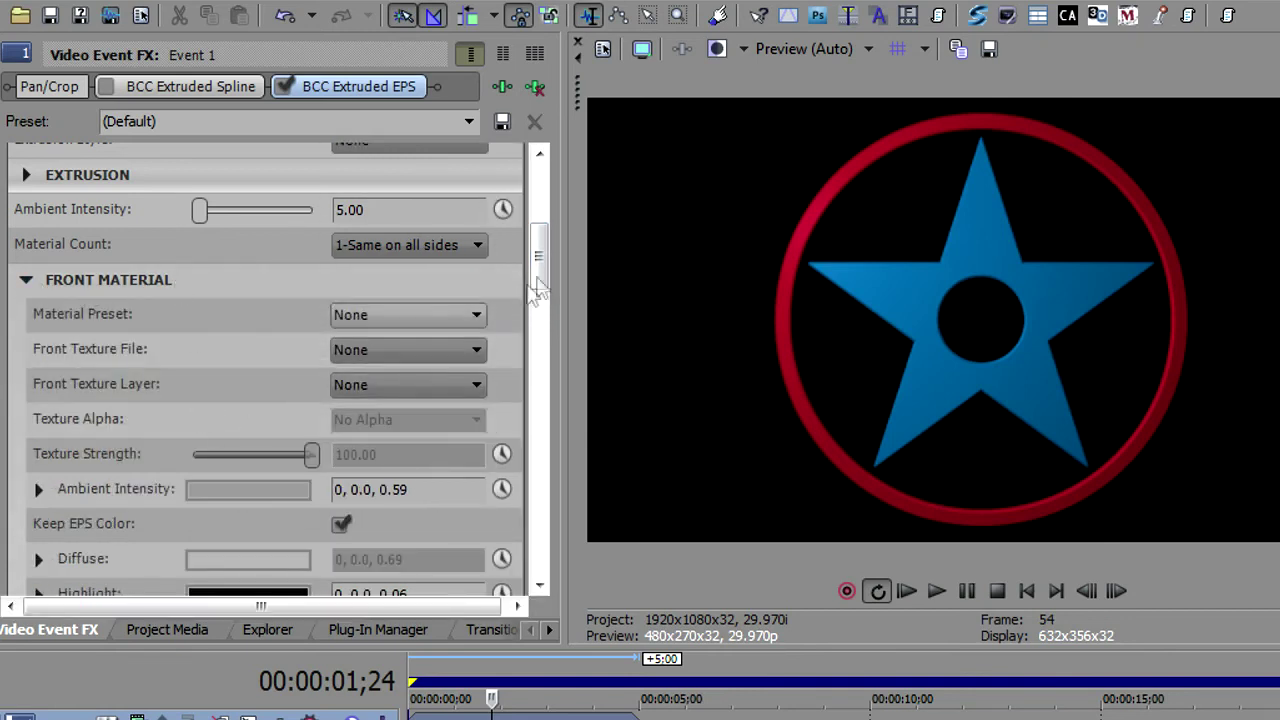
drag(541, 251, 540, 279)
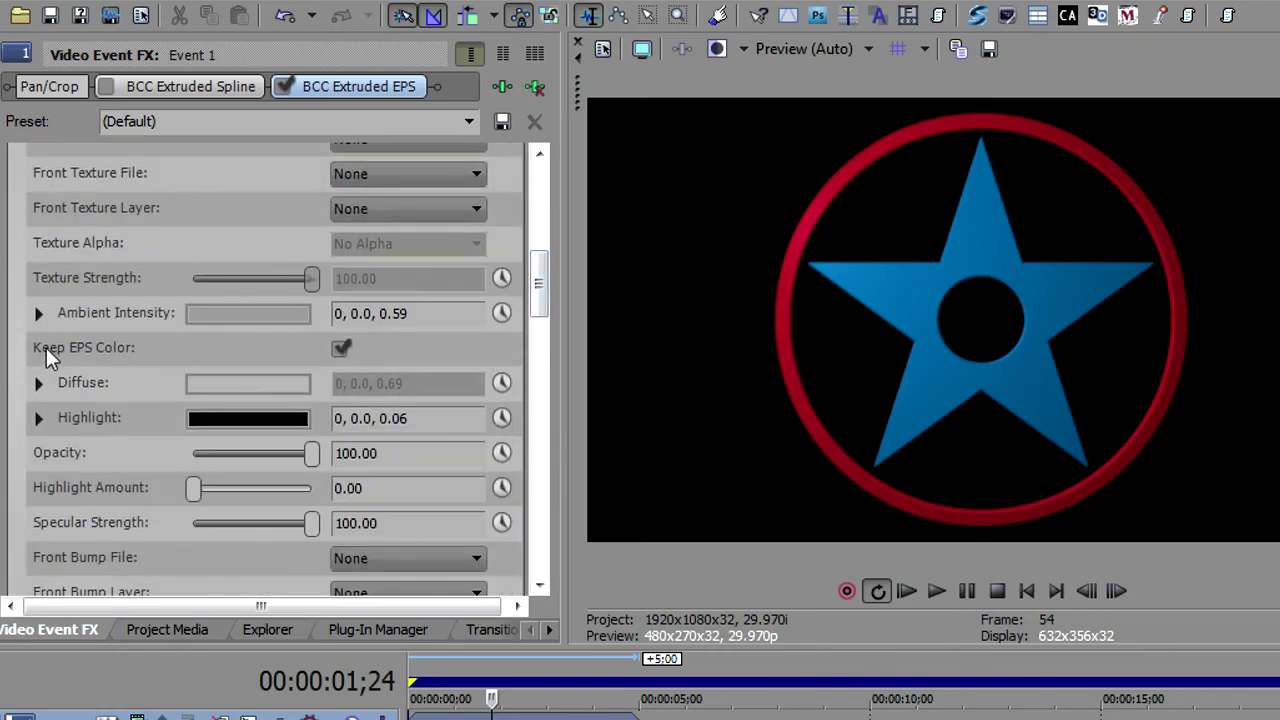
click(339, 349)
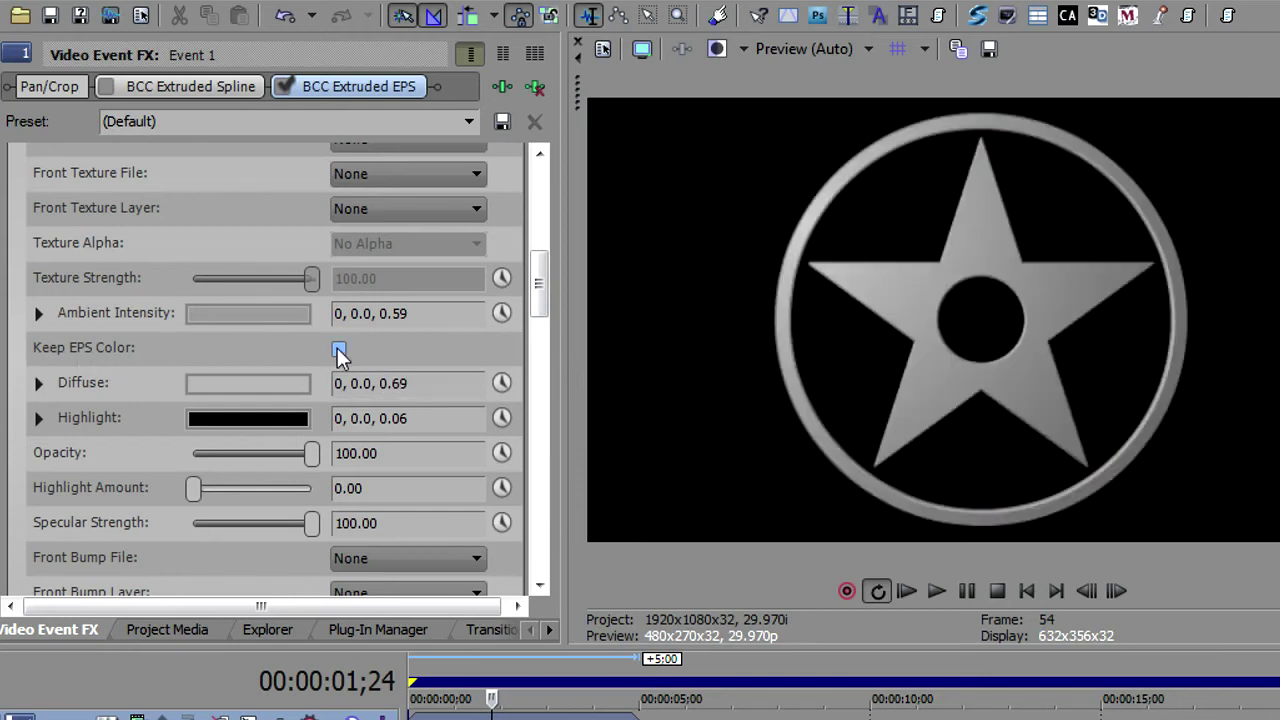
click(339, 349)
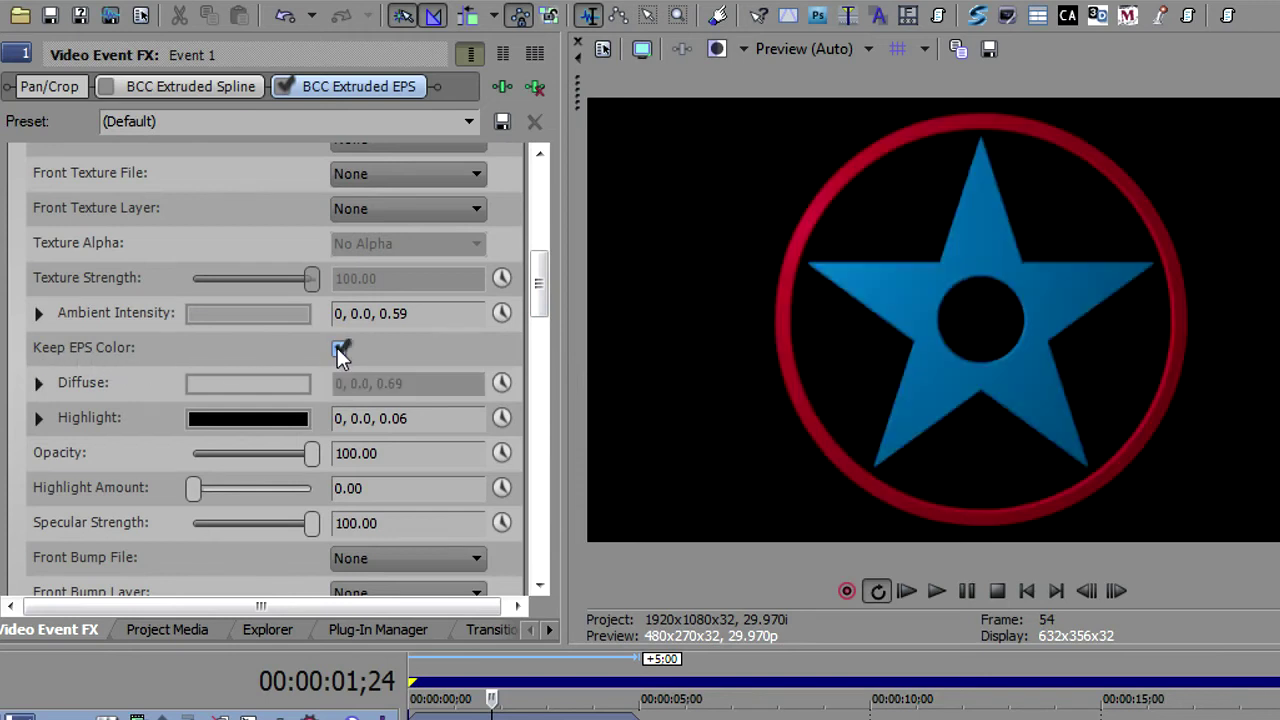
click(339, 349)
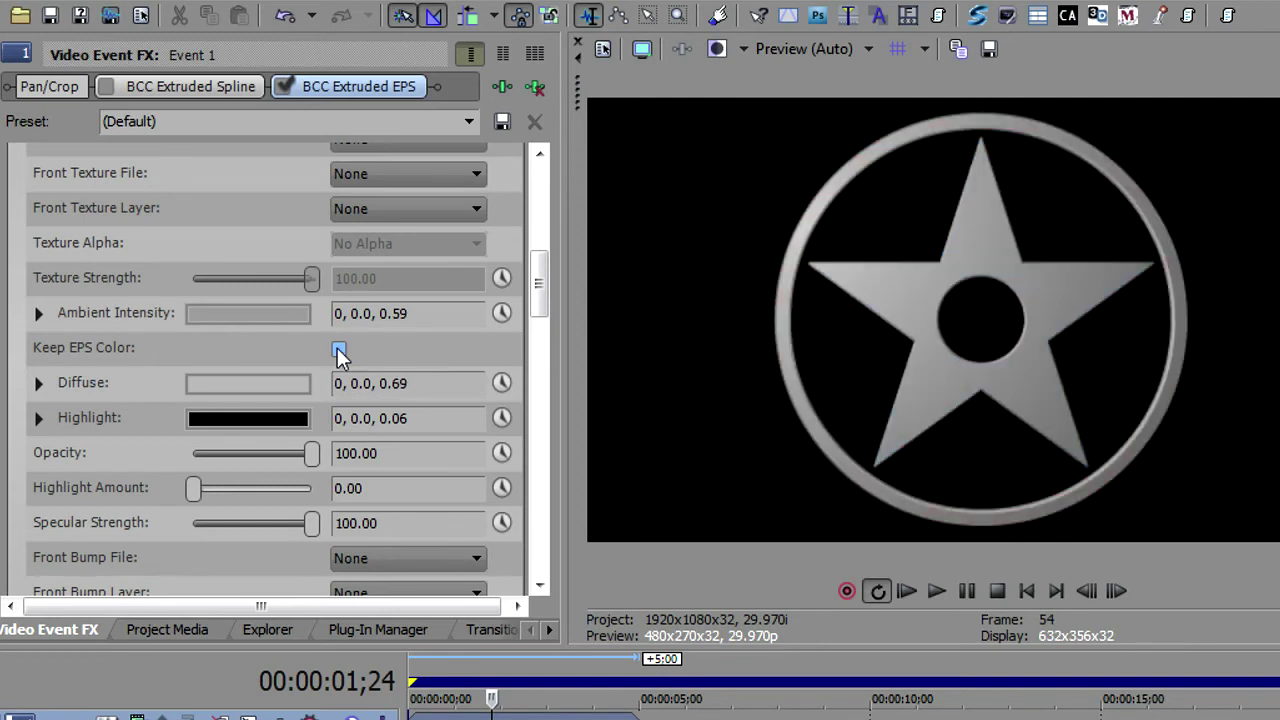
click(218, 383)
click(229, 515)
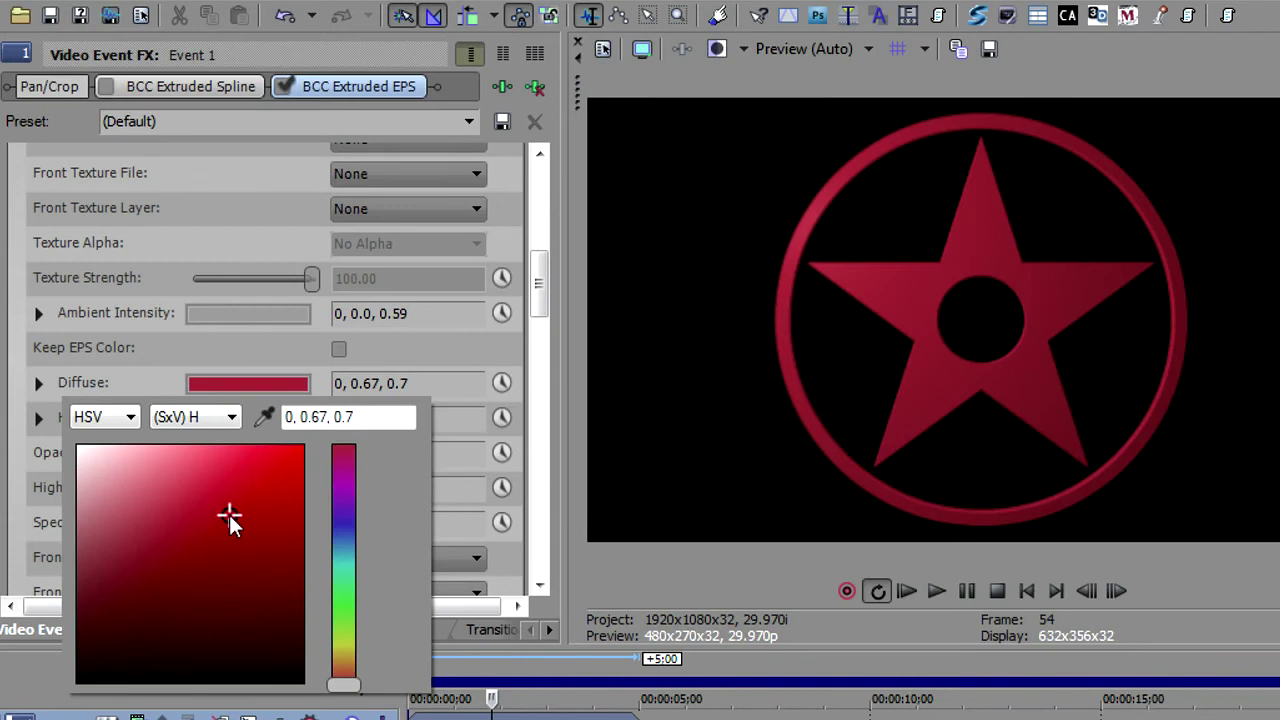
click(268, 374)
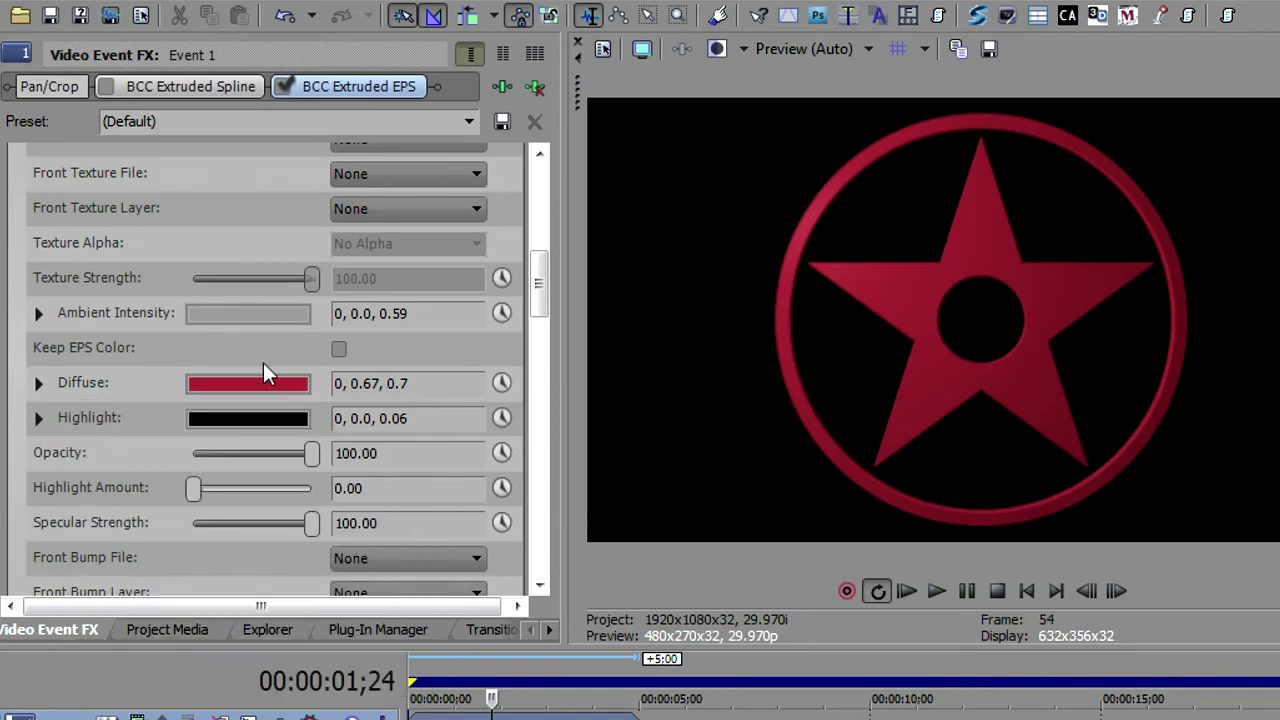
click(339, 348)
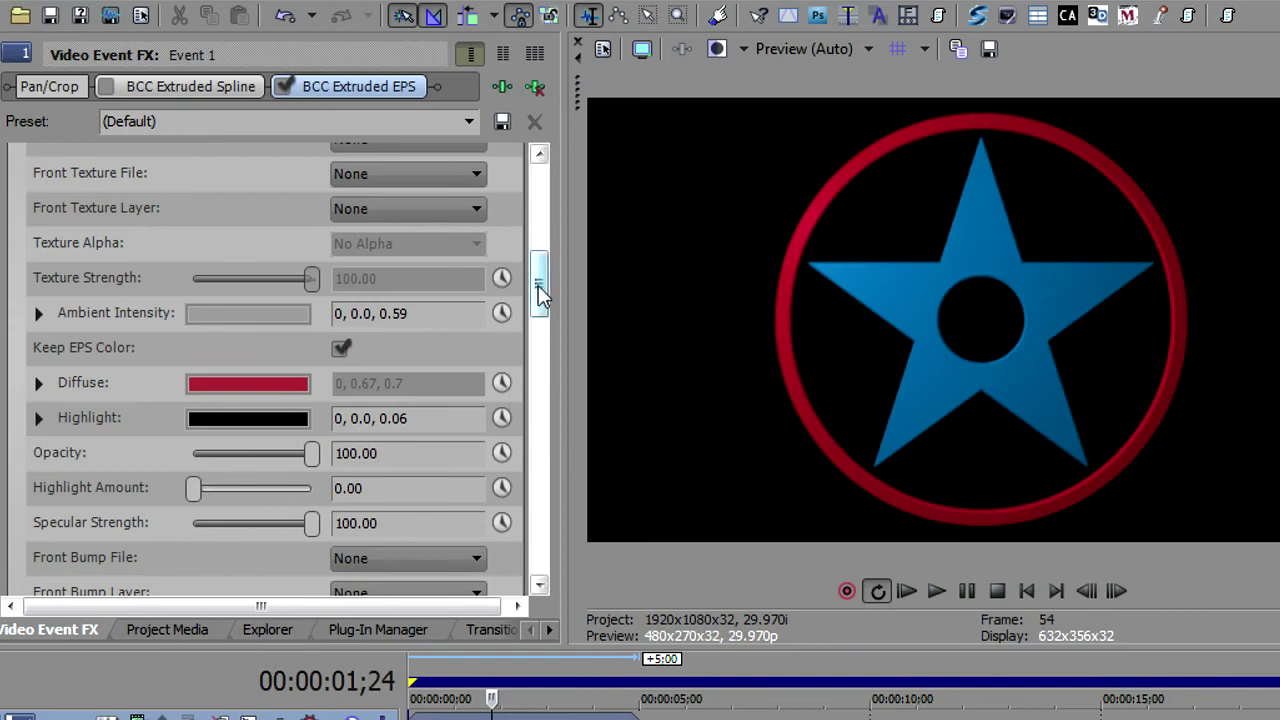
Step: Turn the star sideways with Rotate Y to reveal its depth
drag(538, 285, 537, 450)
drag(248, 250, 292, 264)
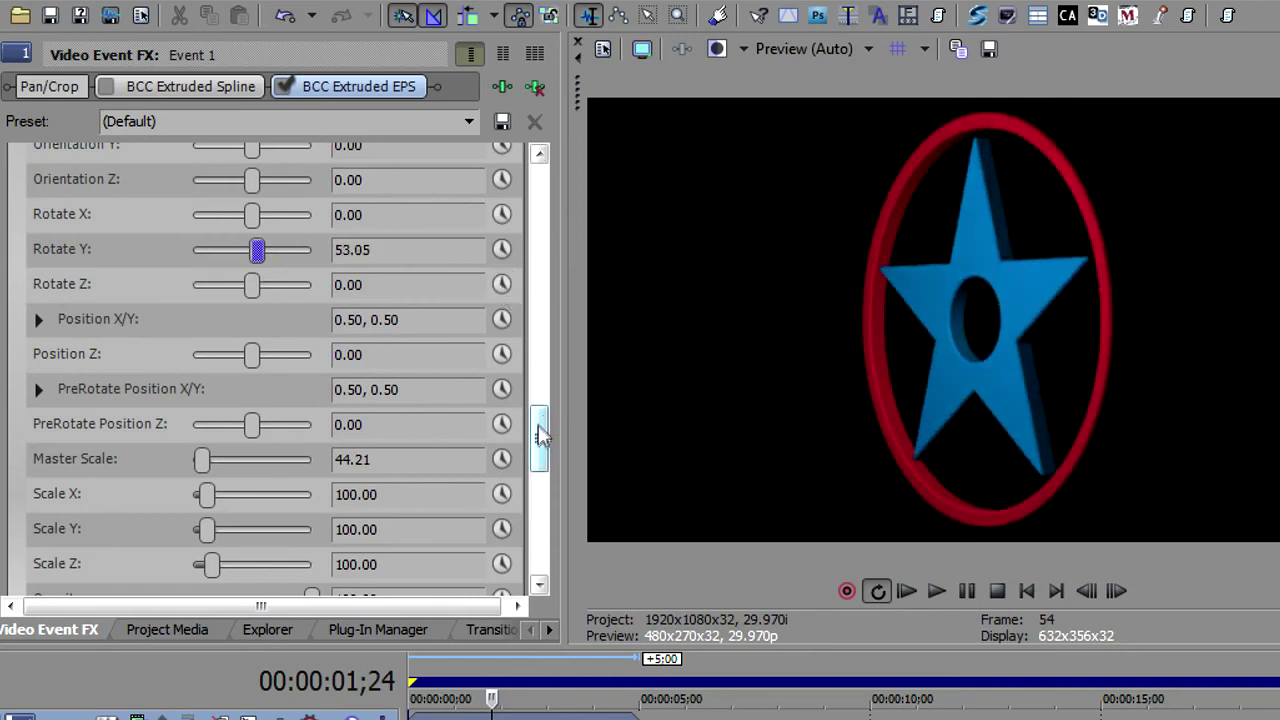
drag(537, 429, 514, 243)
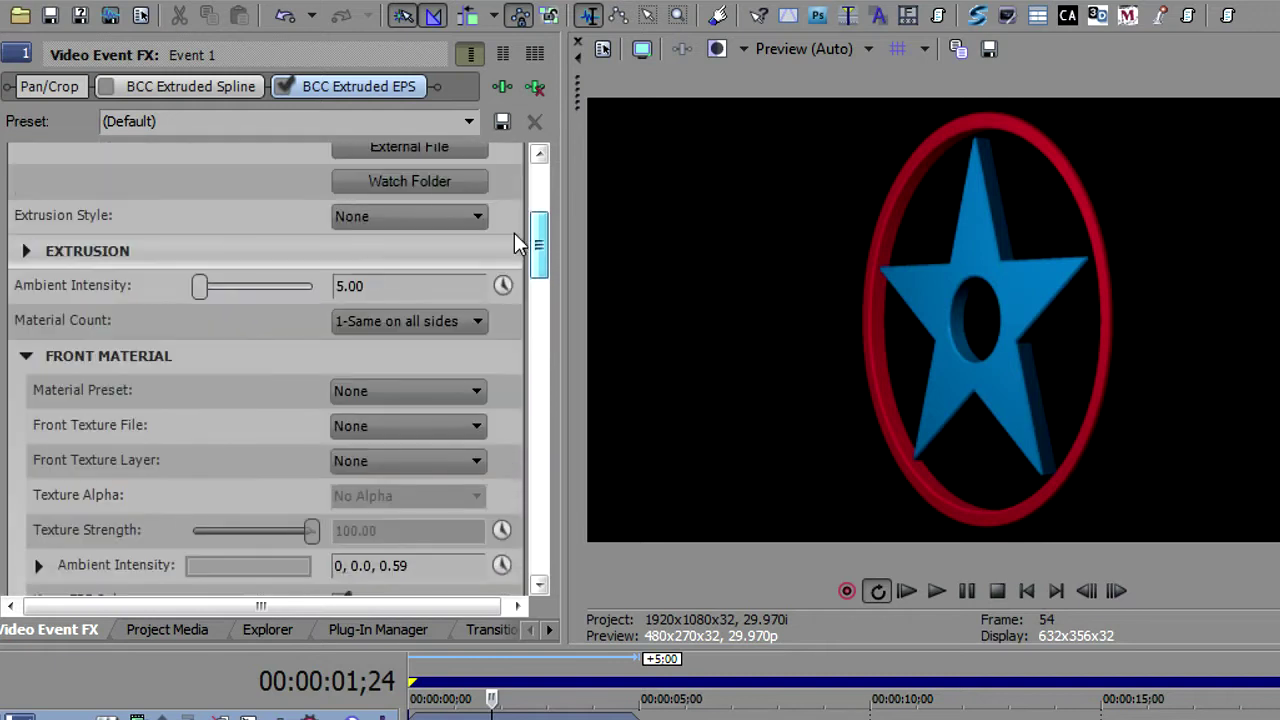
Step: Set Extrusion Depth to 28.63 with a Convex bevel of 2.79
click(26, 251)
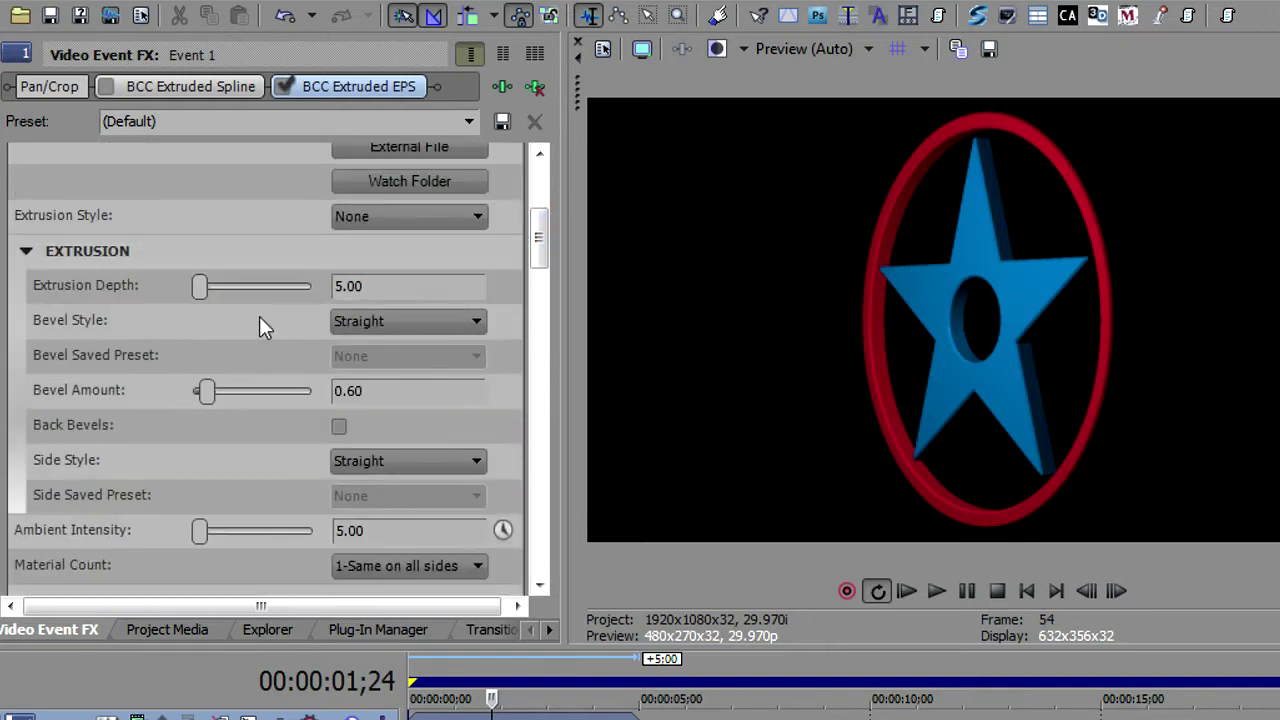
drag(198, 284, 234, 285)
click(369, 321)
click(380, 358)
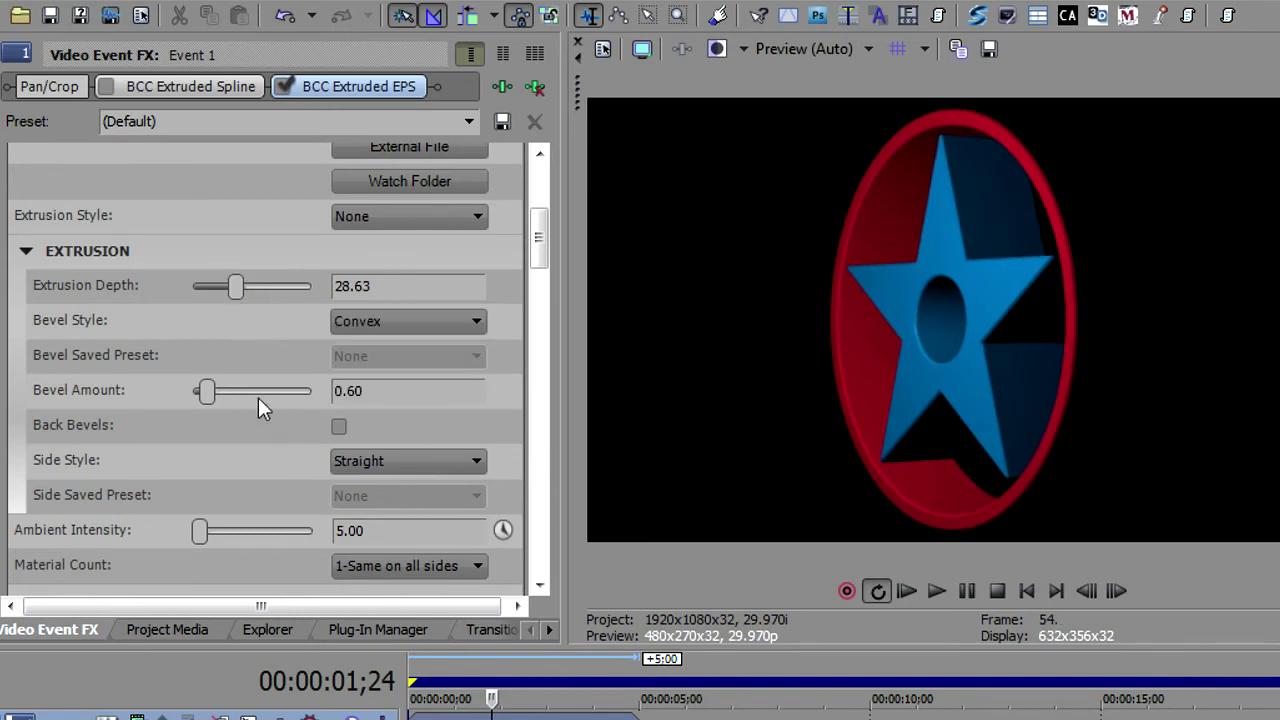
drag(208, 390, 263, 398)
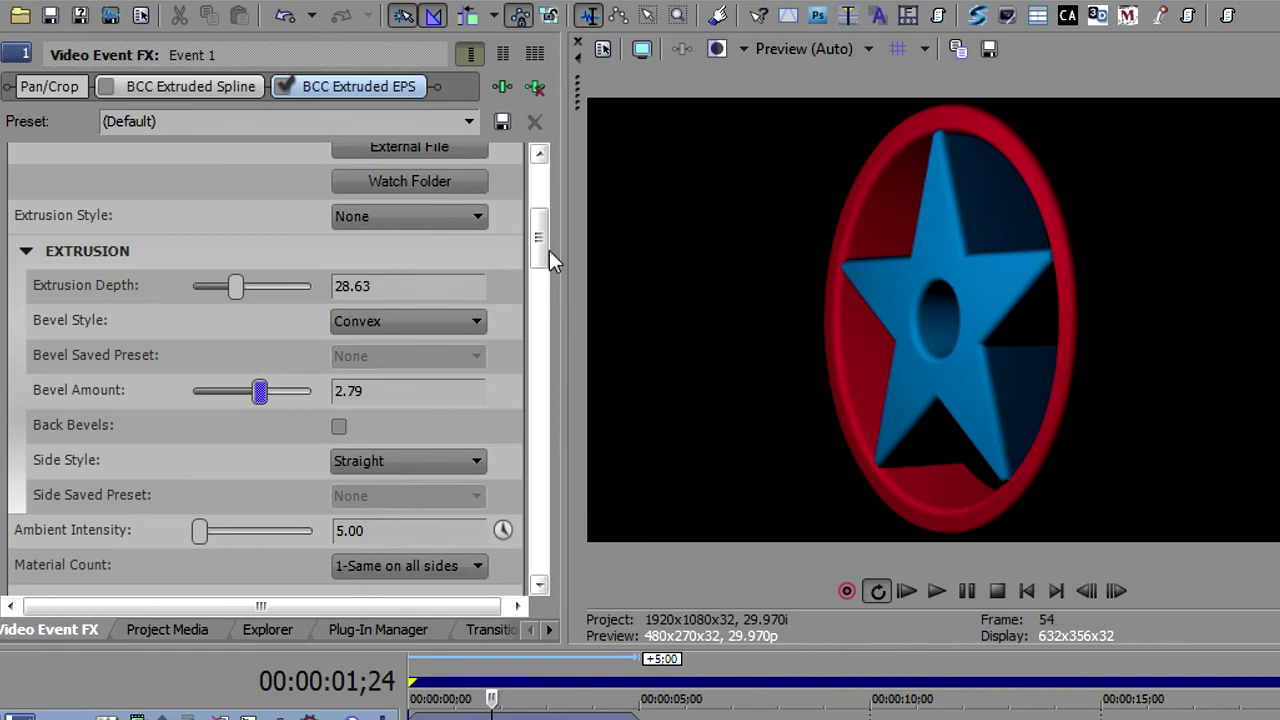
Step: Adjust Rotate Y to 25.77 so the star turns slightly sideways
drag(538, 243, 535, 450)
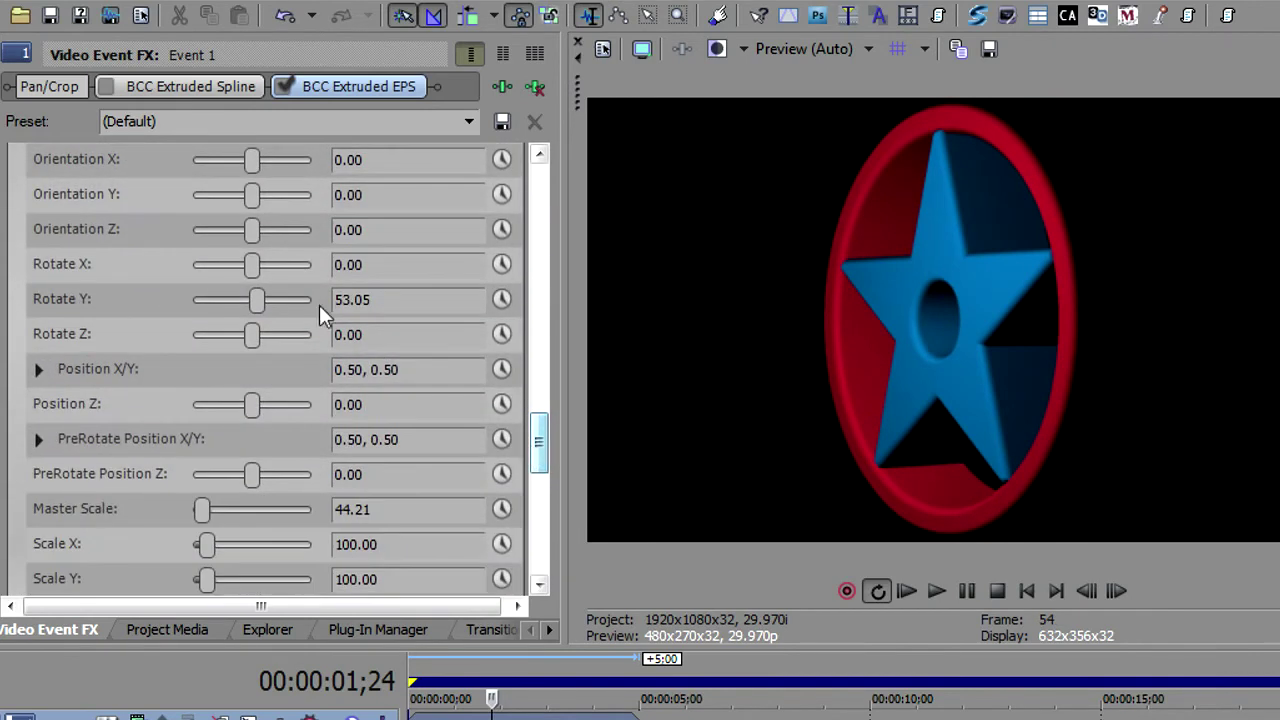
drag(257, 299, 198, 305)
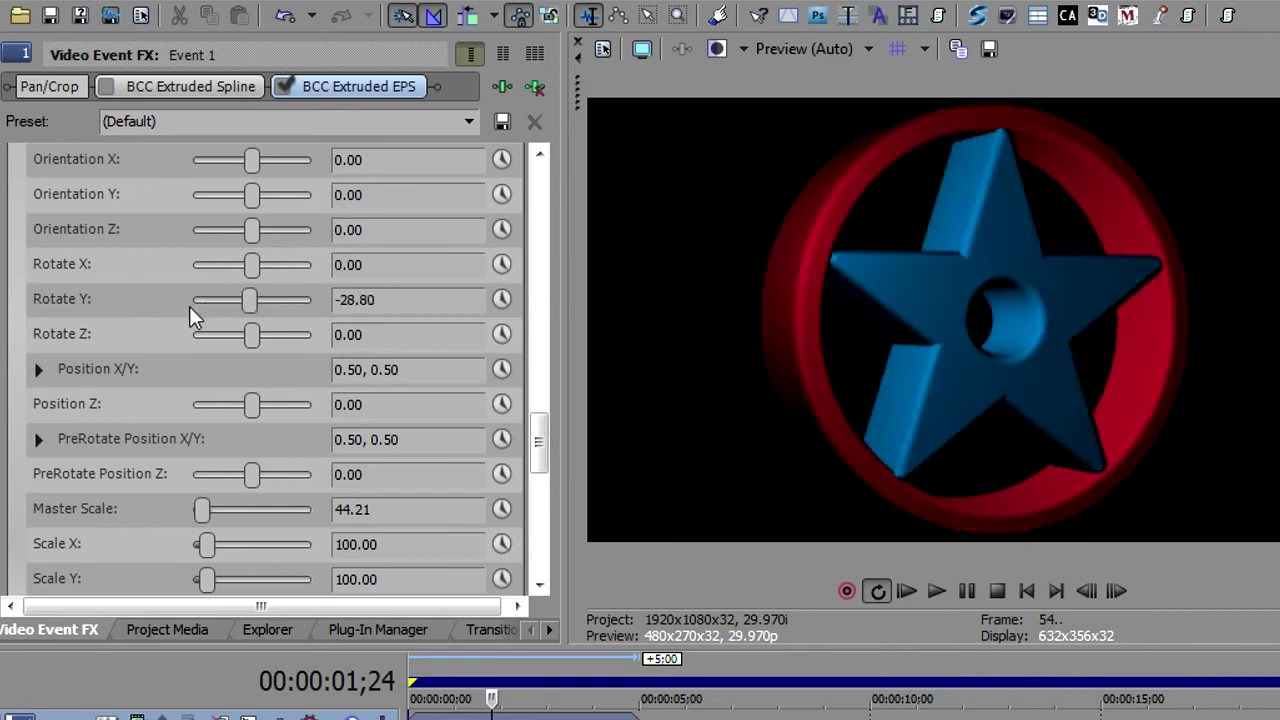
drag(190, 307, 240, 312)
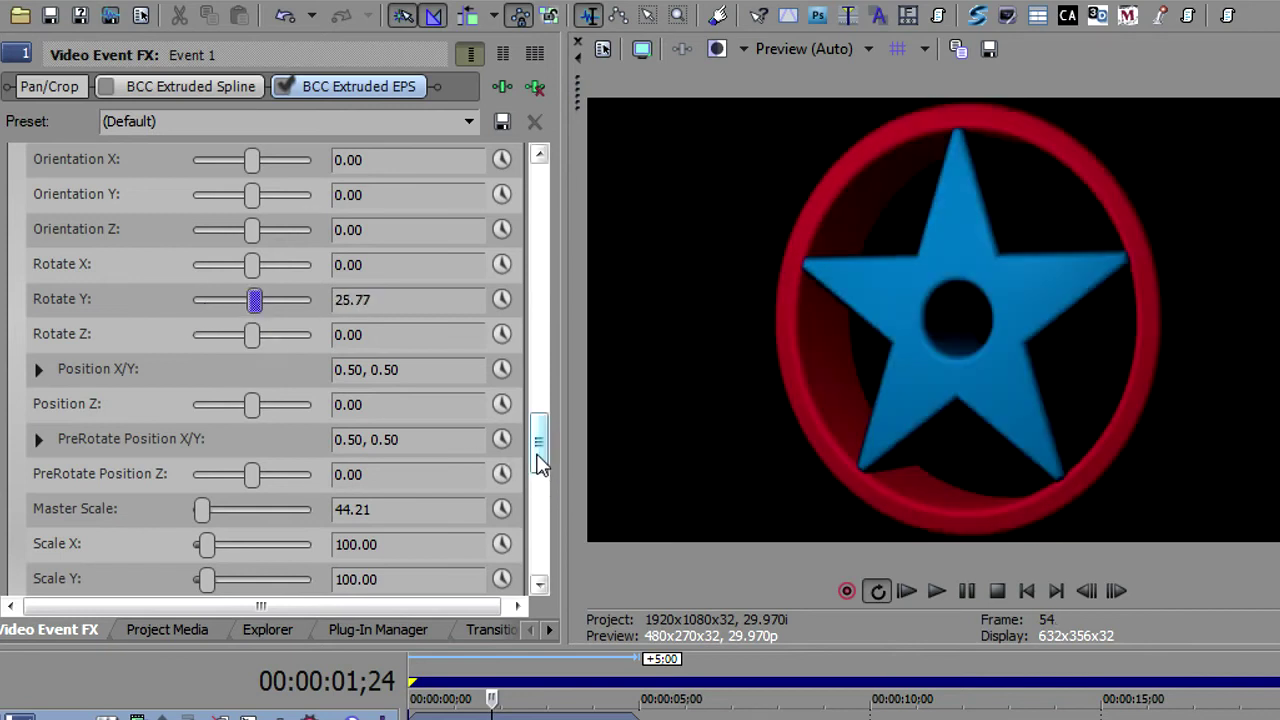
drag(538, 462, 531, 237)
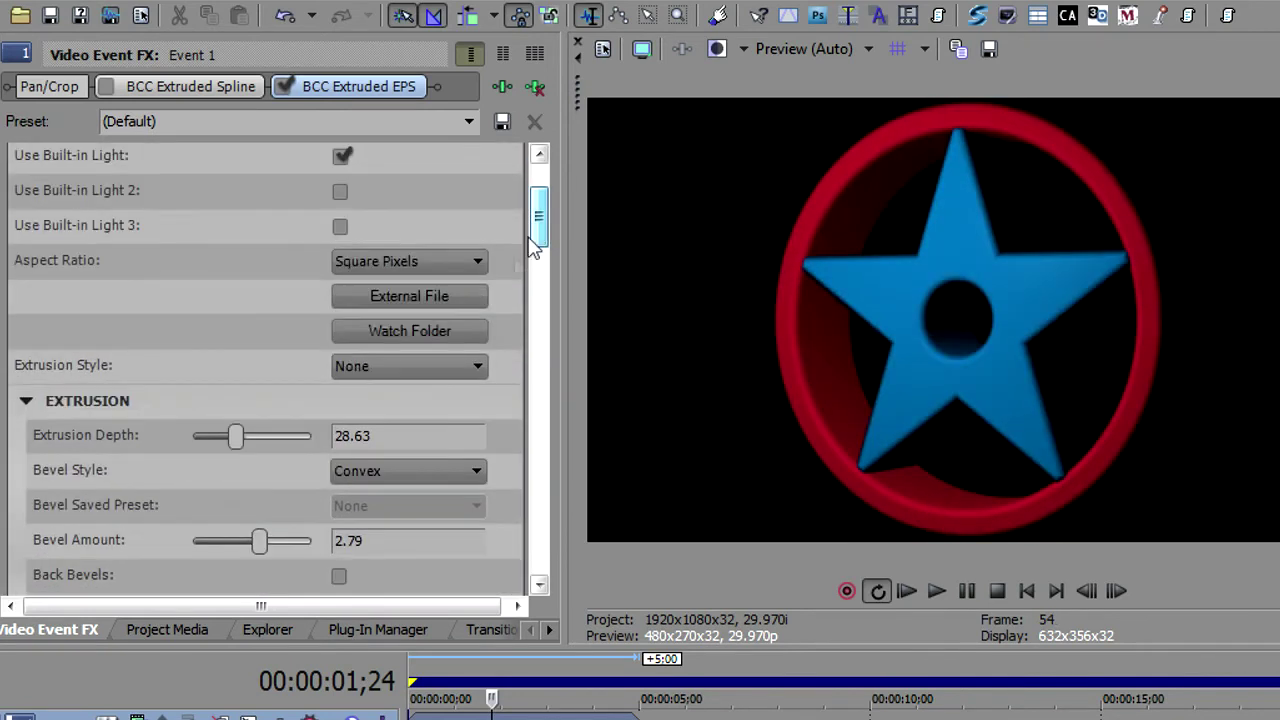
Step: Replace the star with leaf.ai and reset Rotate Y to 0
click(431, 308)
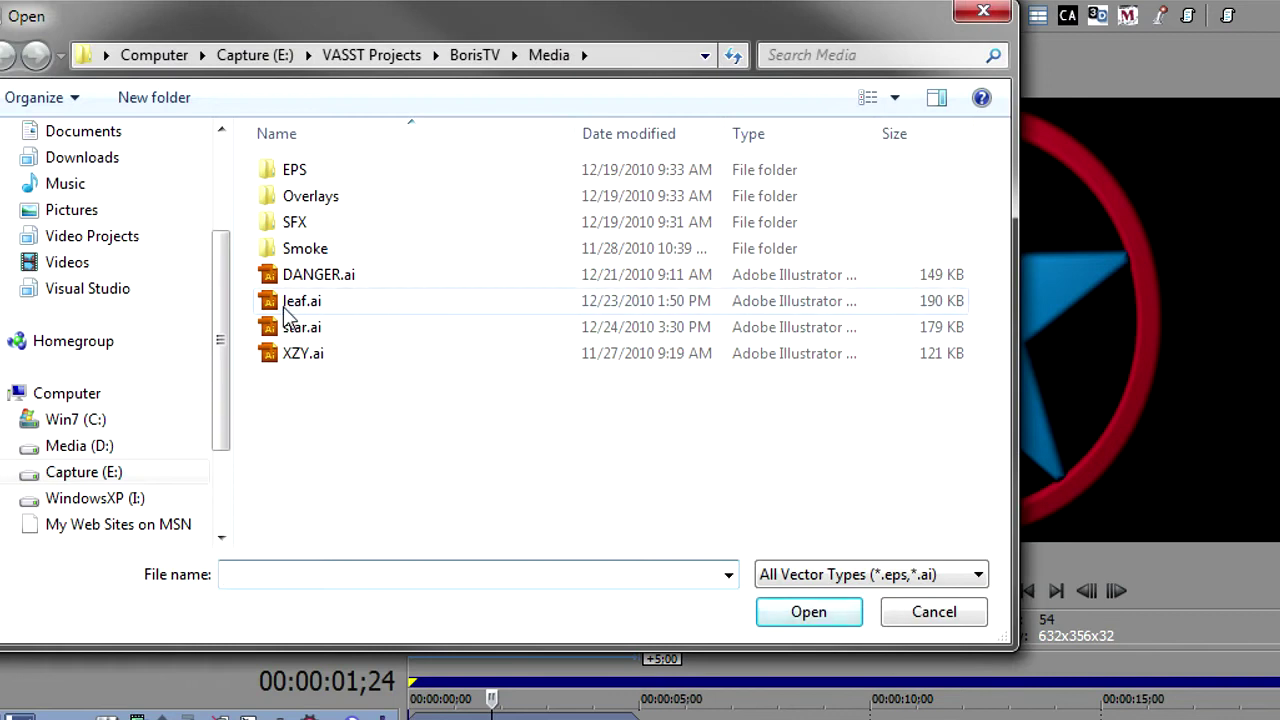
double_click(283, 306)
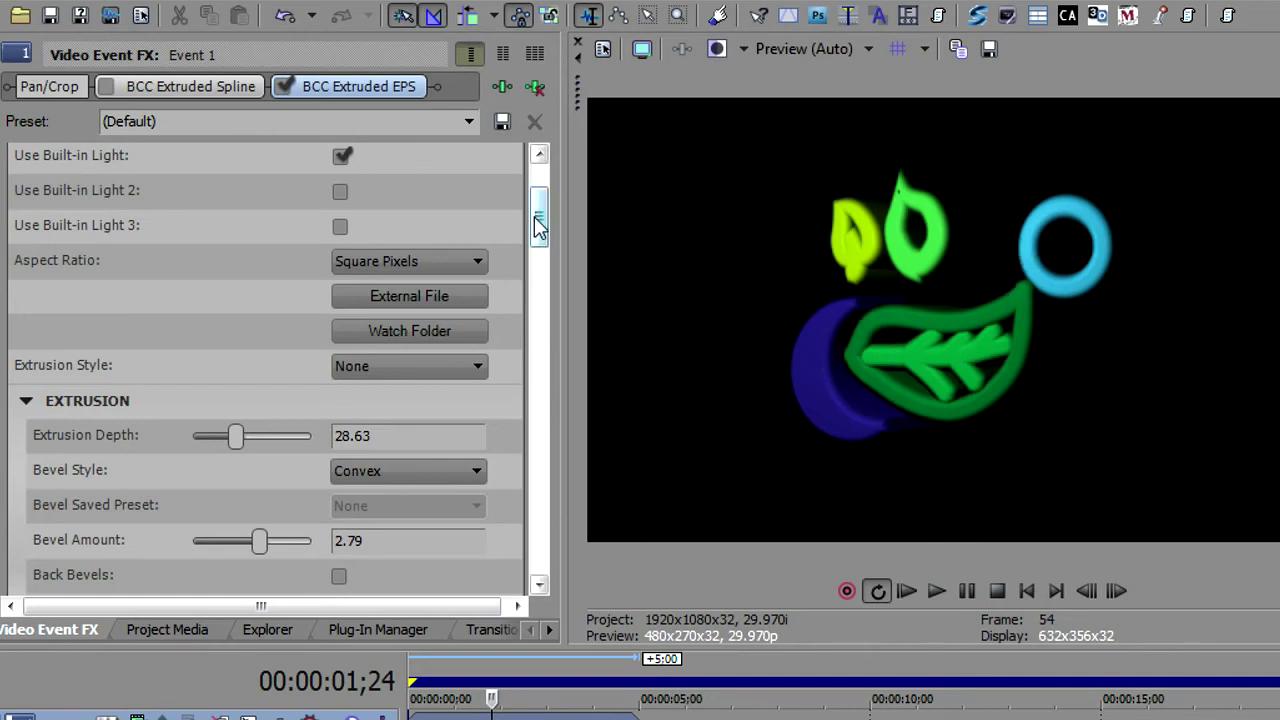
drag(535, 216, 538, 436)
double_click(253, 332)
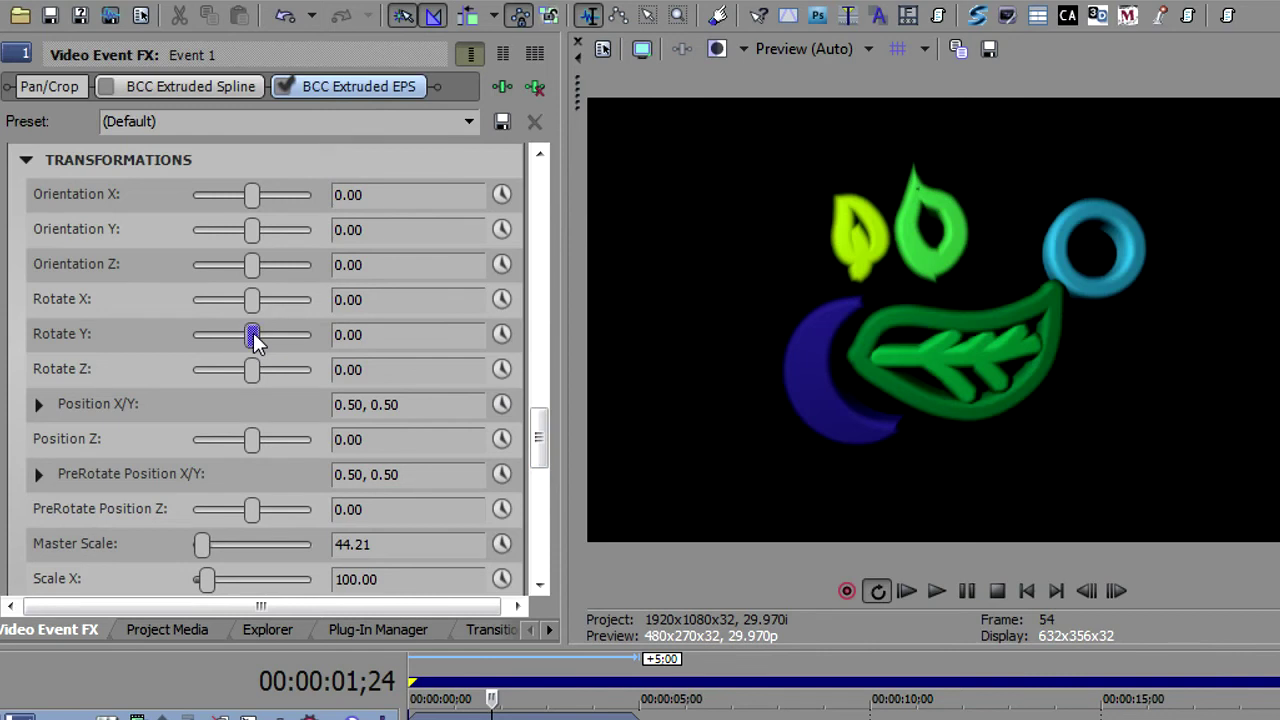
drag(543, 434, 540, 468)
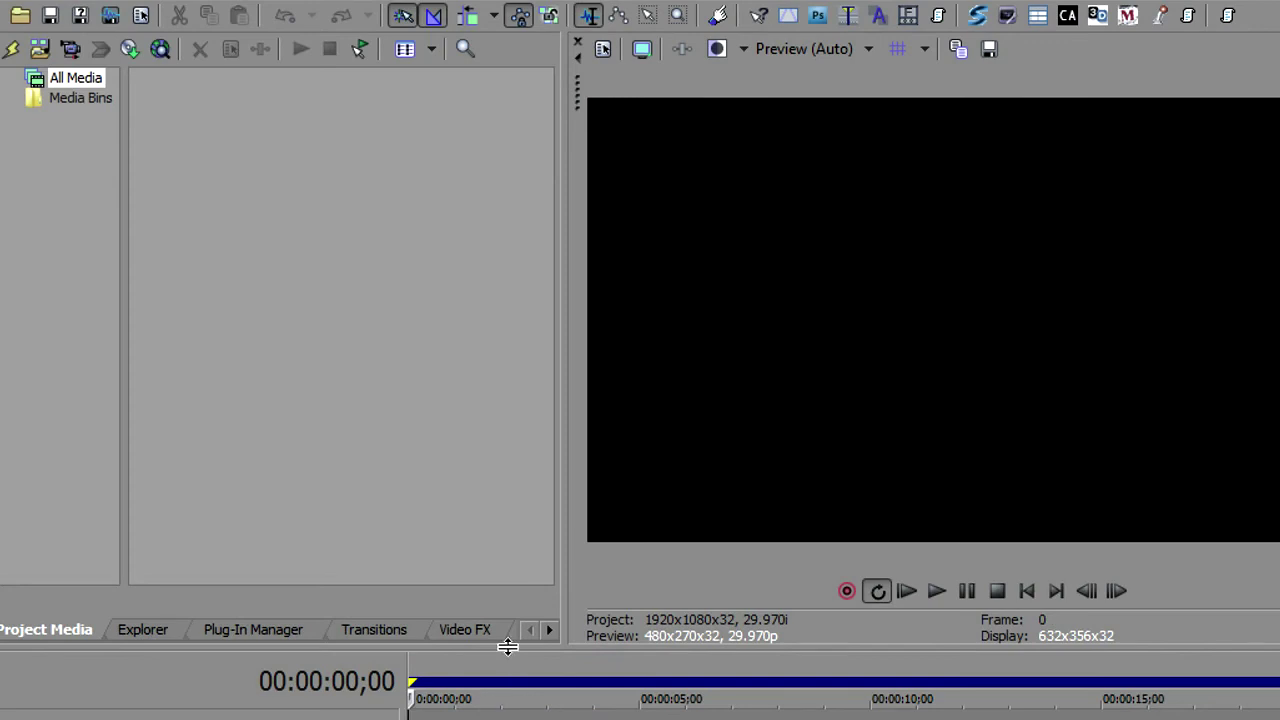
Step: Drag 00909_HiHat.avi from the Explorer's Stock Footage folder onto the timeline
drag(508, 646, 516, 594)
click(162, 585)
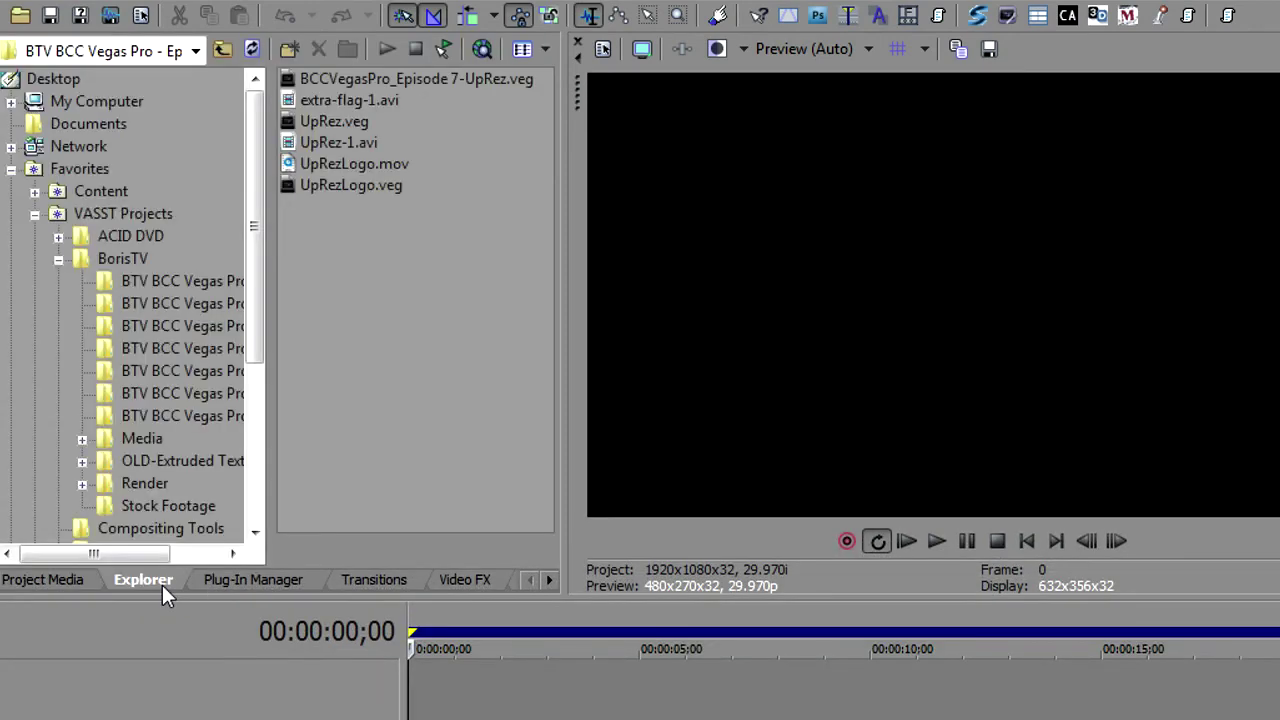
click(189, 507)
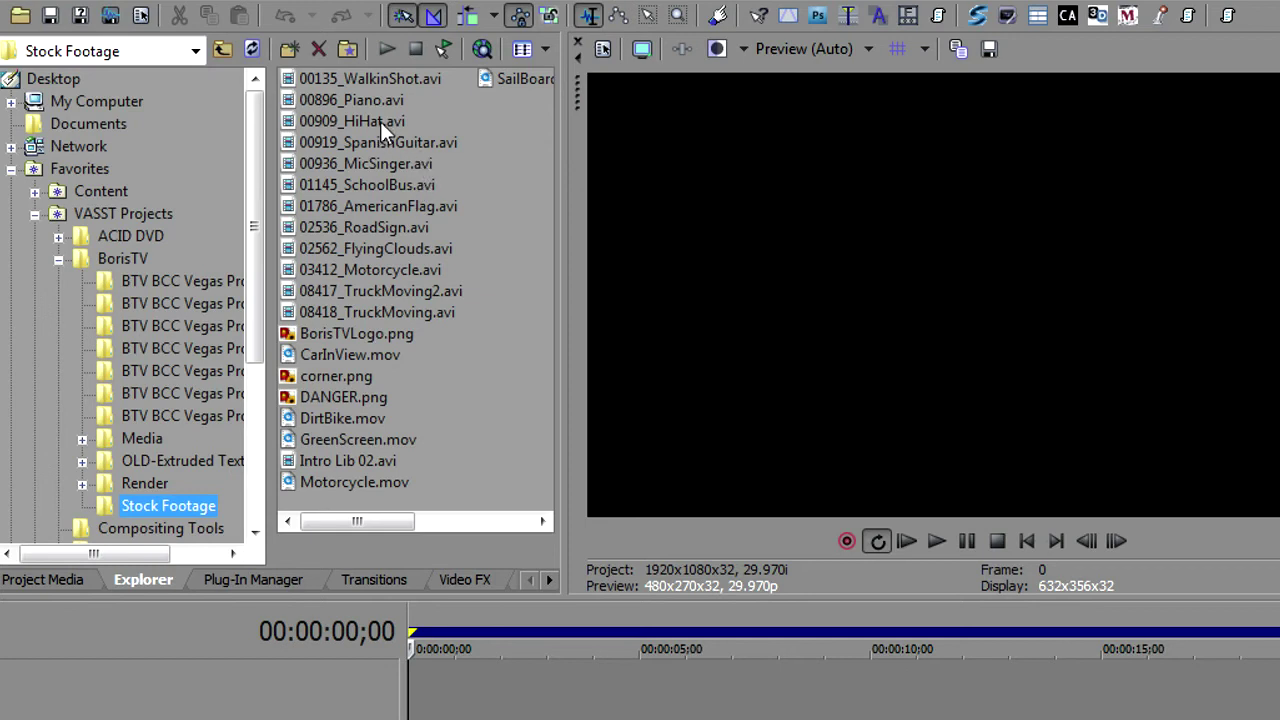
drag(380, 121, 422, 695)
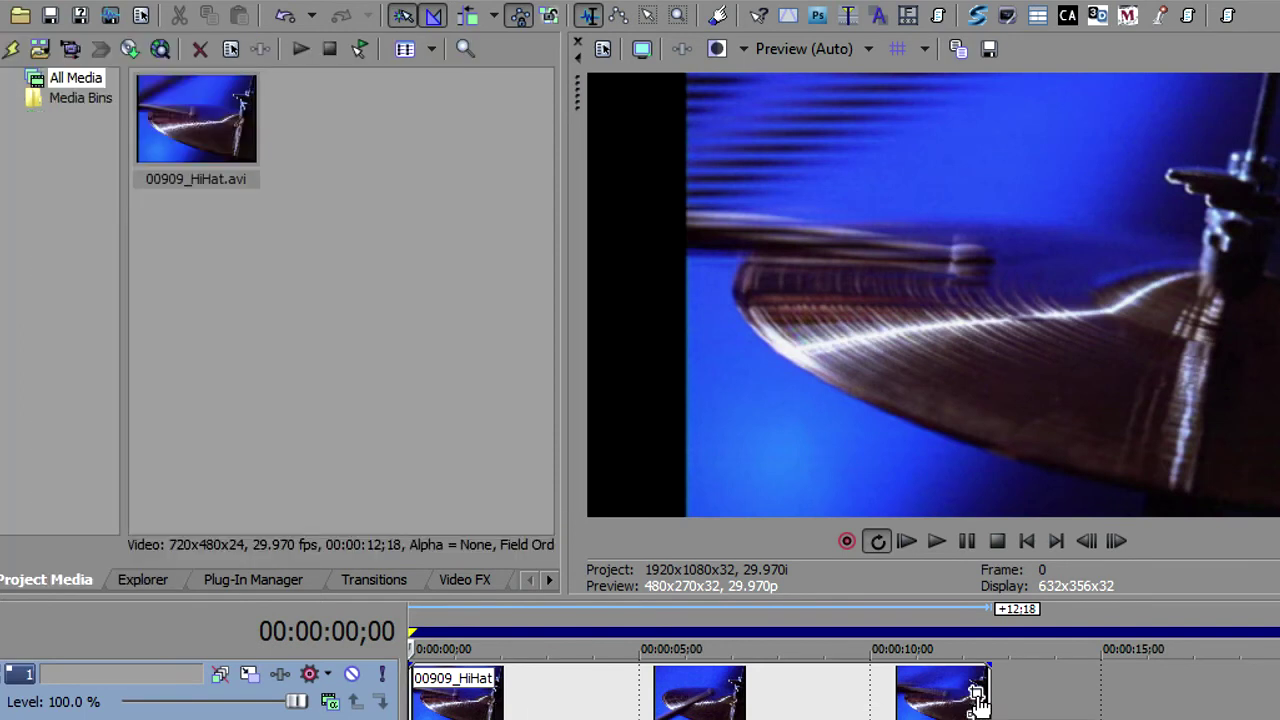
Step: In Event Pan/Crop, match the hi-hat clip to output aspect and set Width 704 (Height 360)
click(975, 697)
right_click(423, 284)
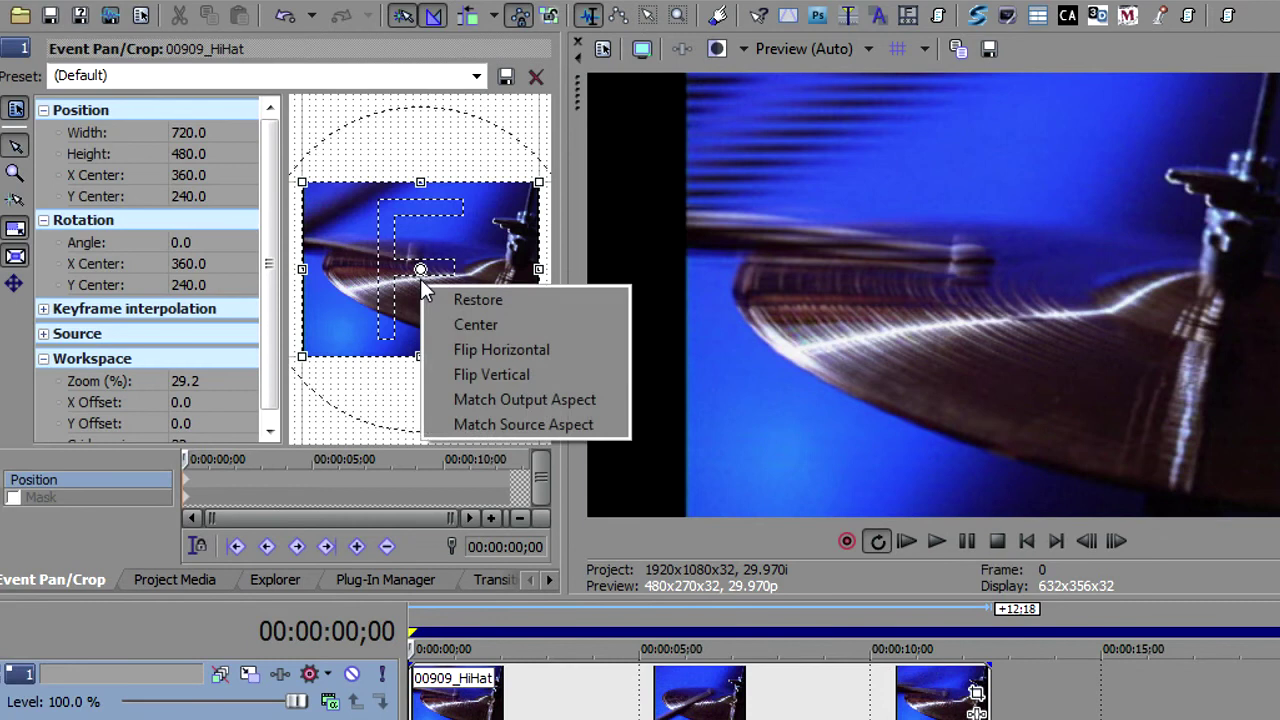
click(486, 399)
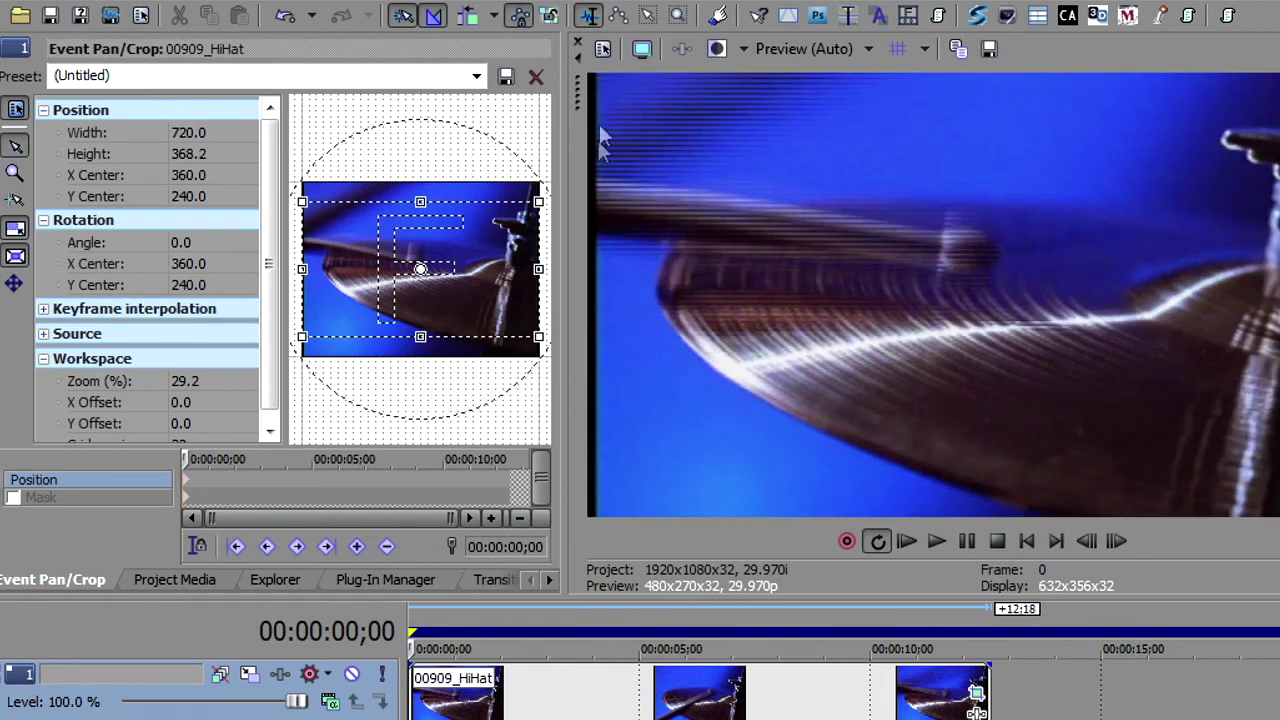
click(222, 133)
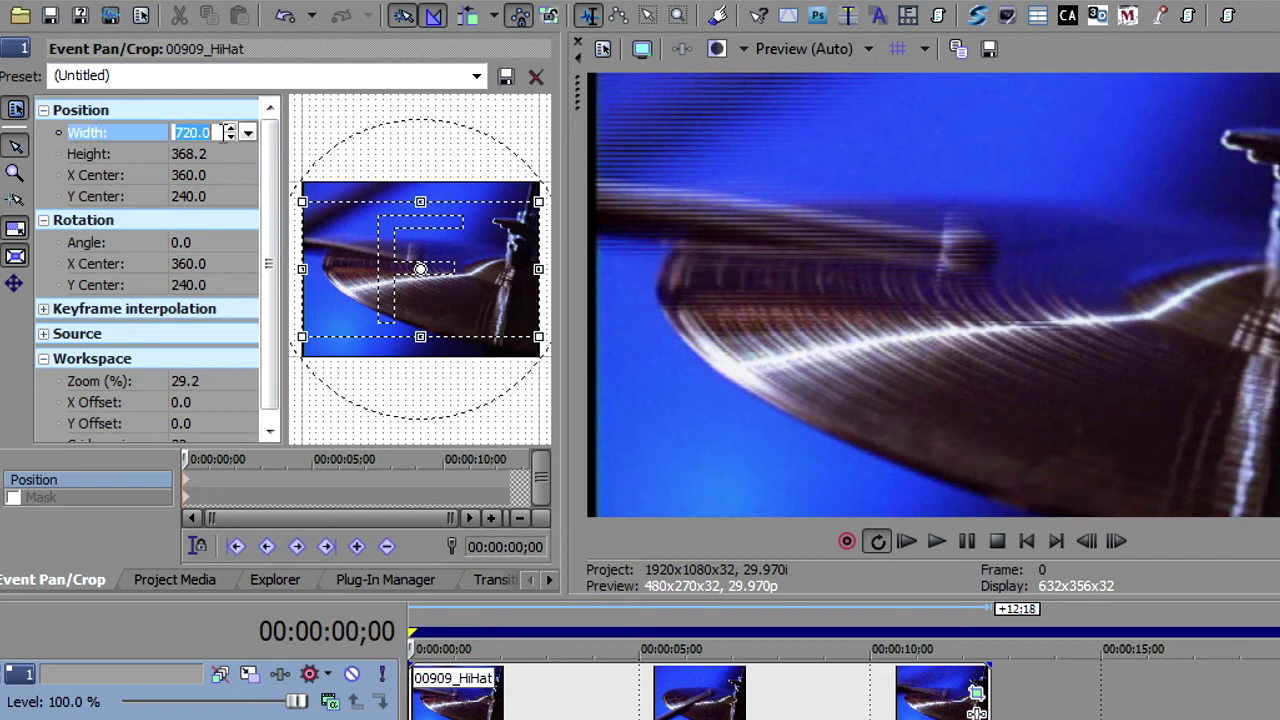
text(704)
key(Return)
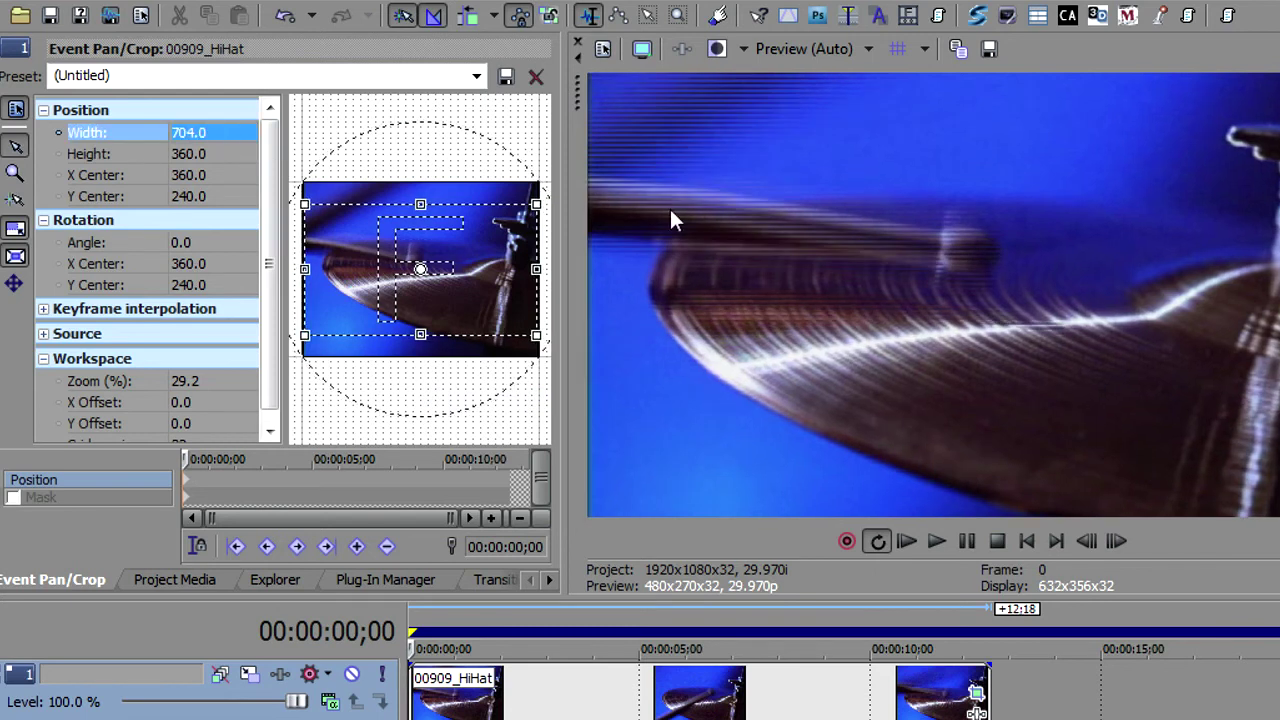
Step: Apply BCC Extruded Spline from the Plug-In Manager to the hi-hat clip
click(389, 578)
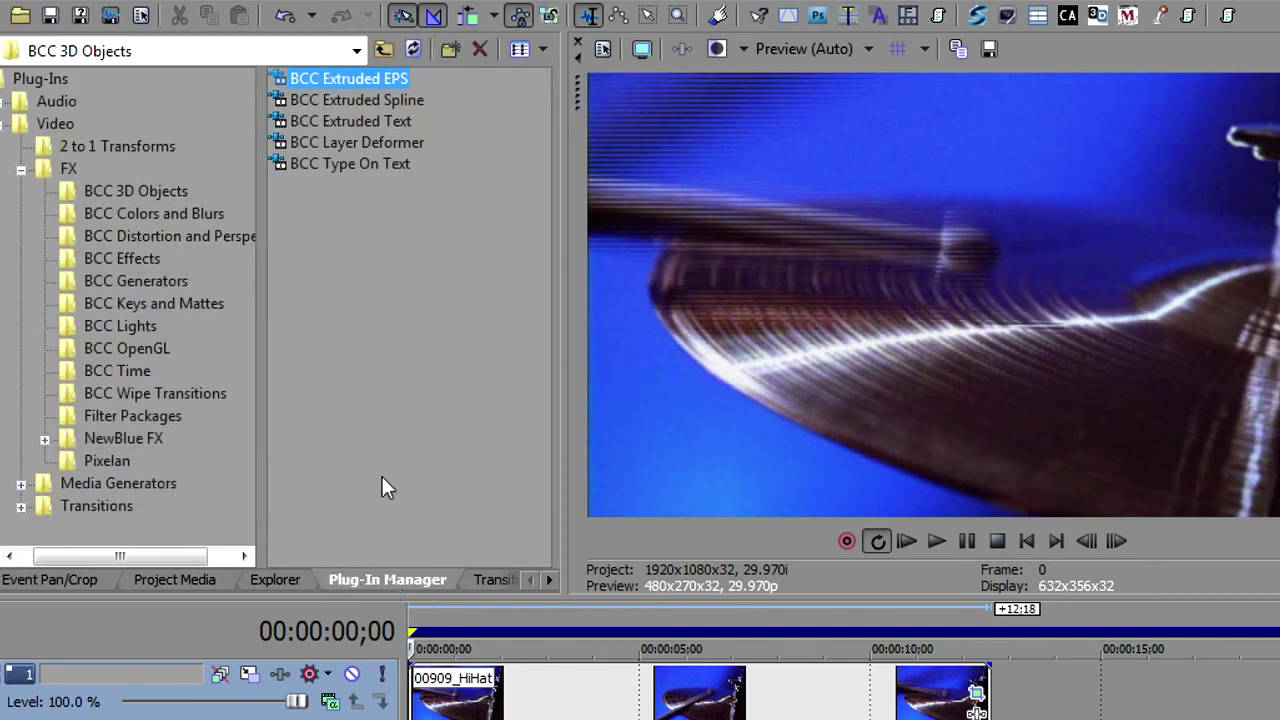
click(353, 100)
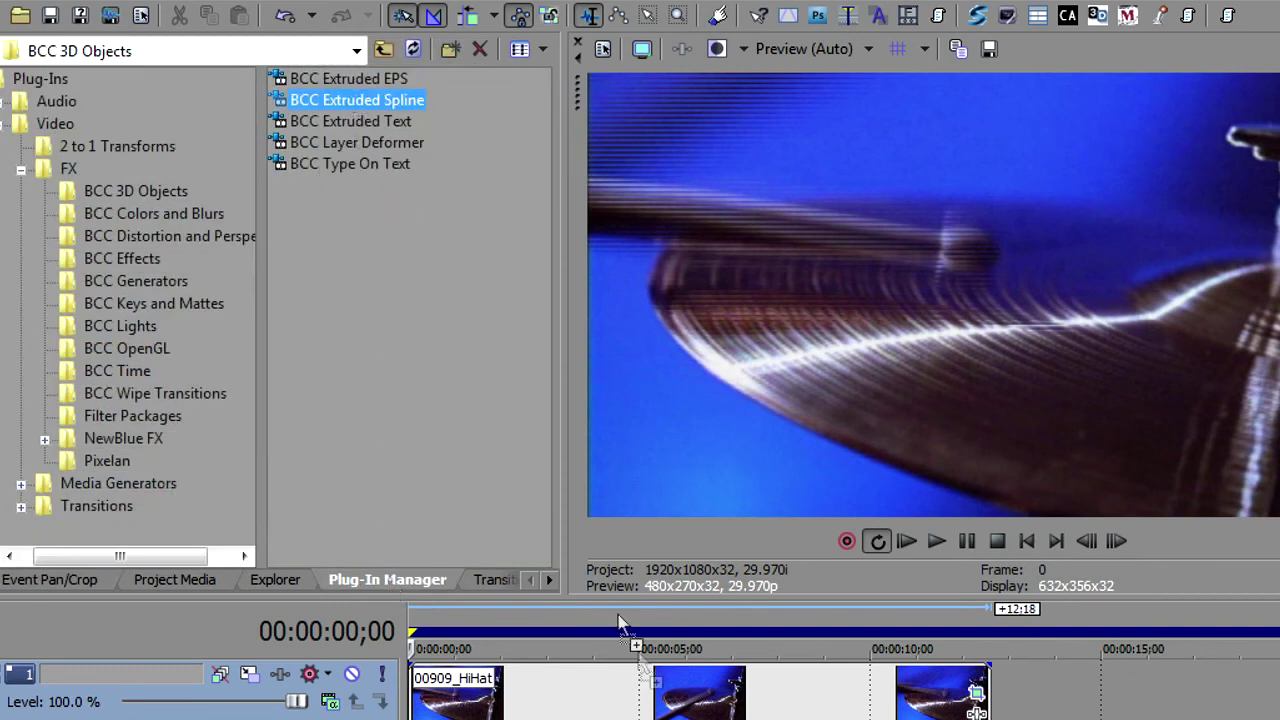
drag(353, 100, 668, 706)
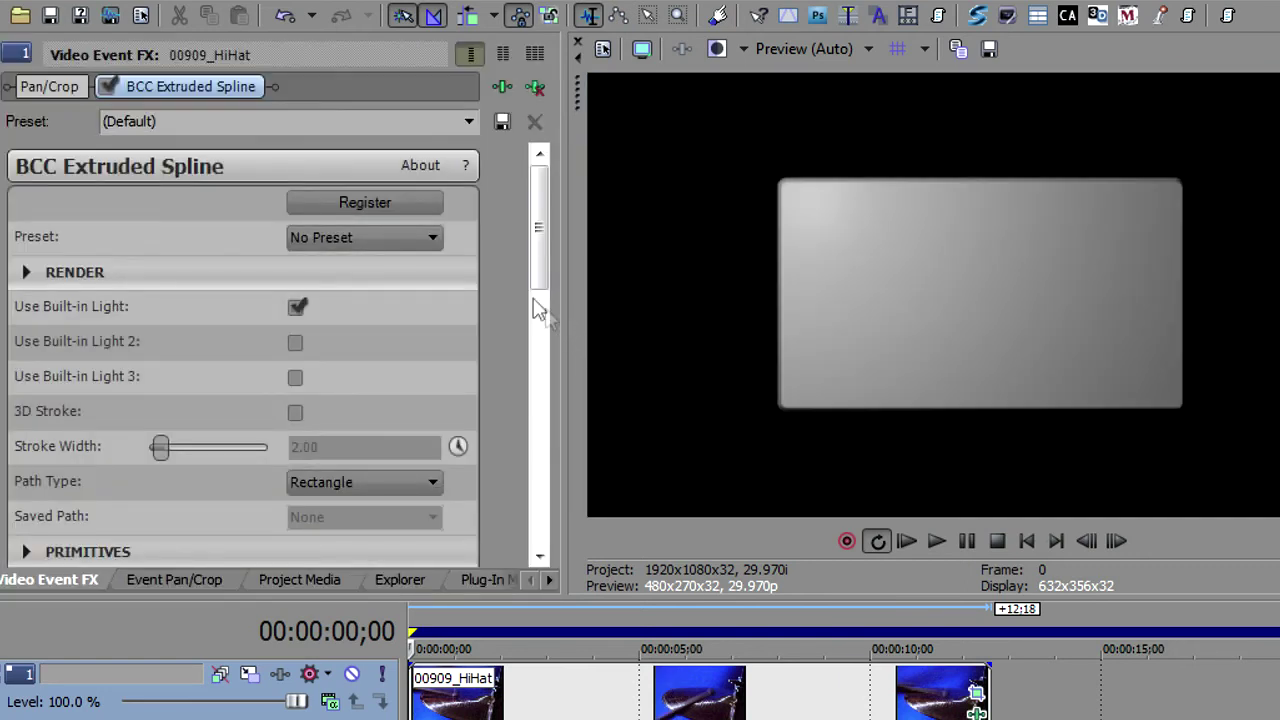
Step: Set the Front Material's Front Texture Layer to Source Layer
drag(545, 242, 532, 391)
click(25, 260)
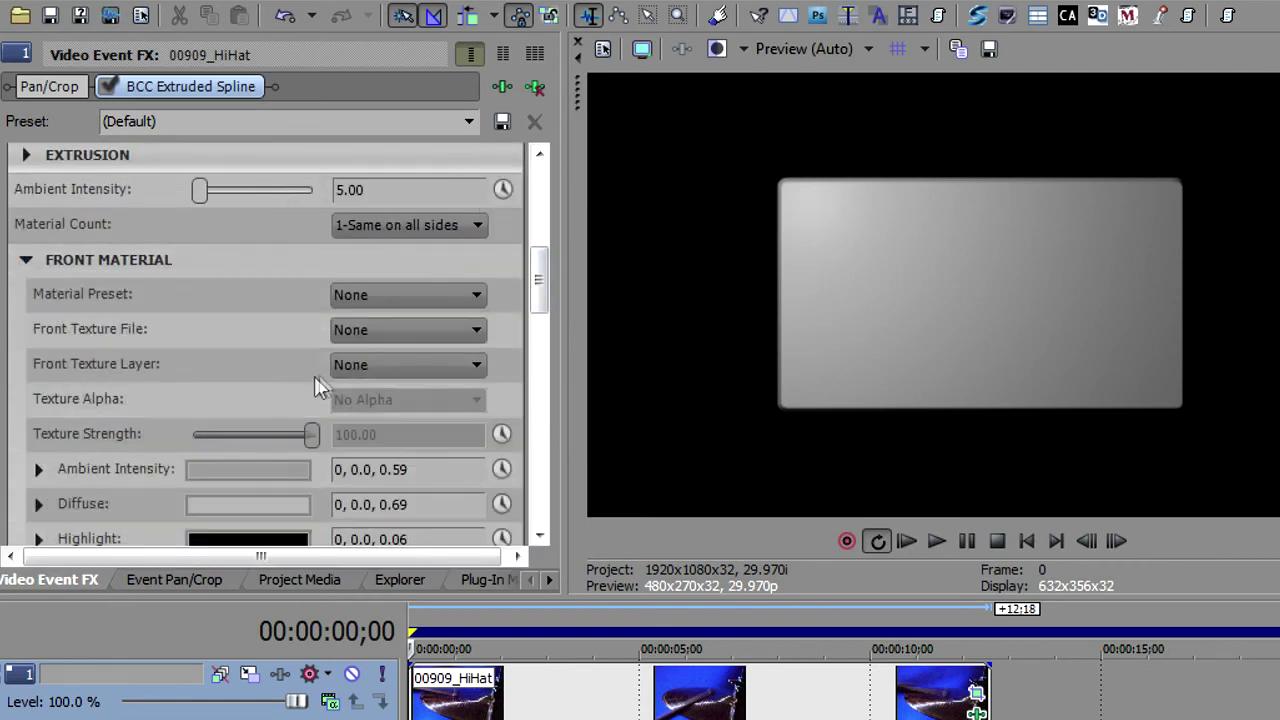
click(370, 362)
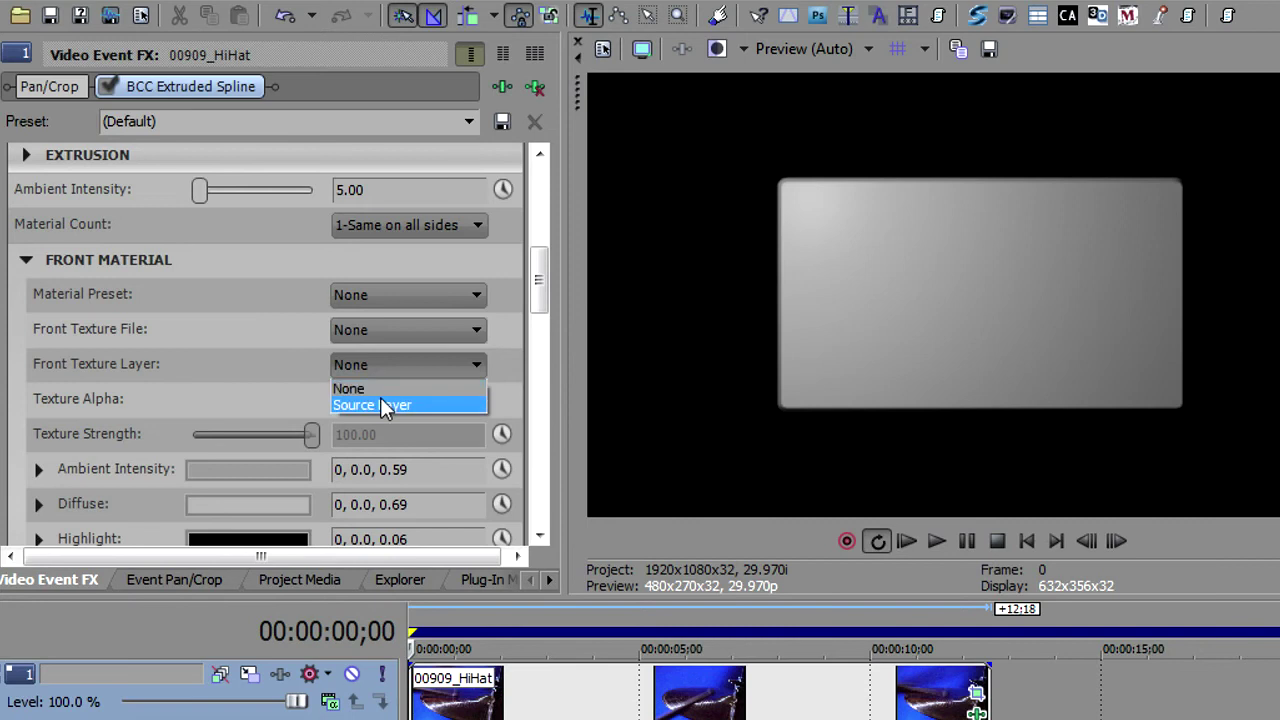
click(380, 404)
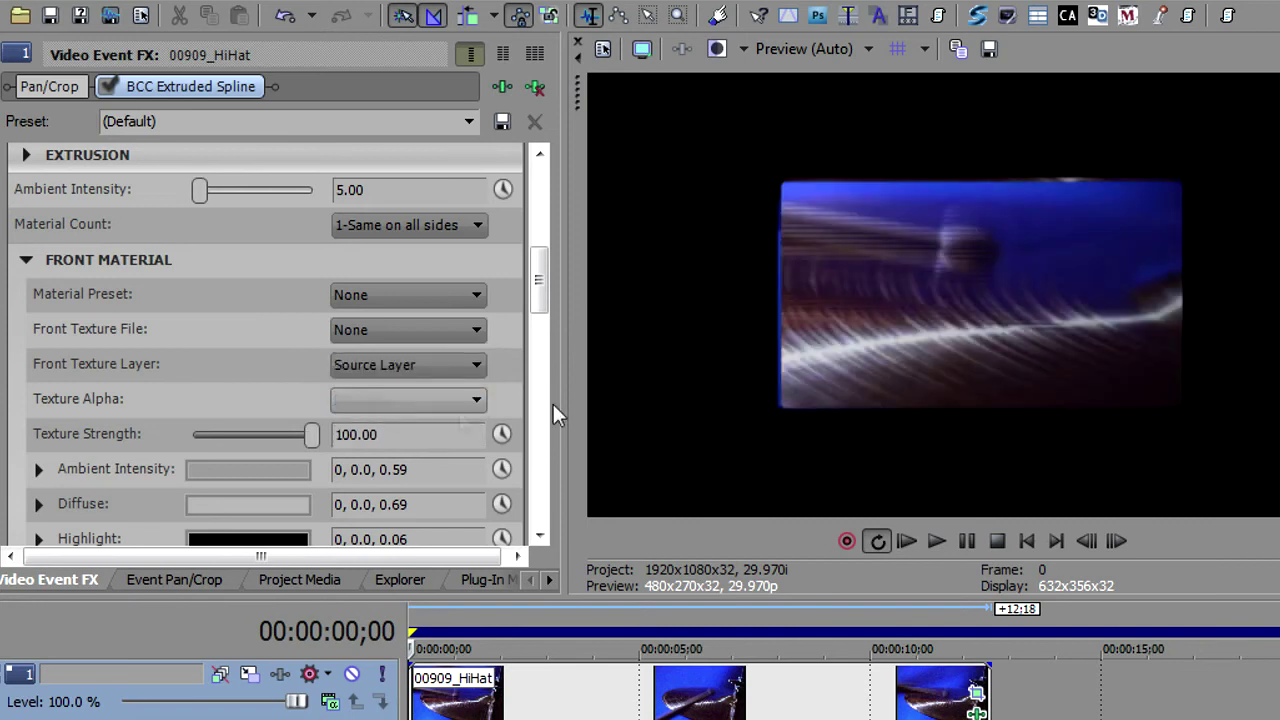
Step: Set the front texture's Scale X and Scale Y to 50 each
drag(538, 282, 540, 230)
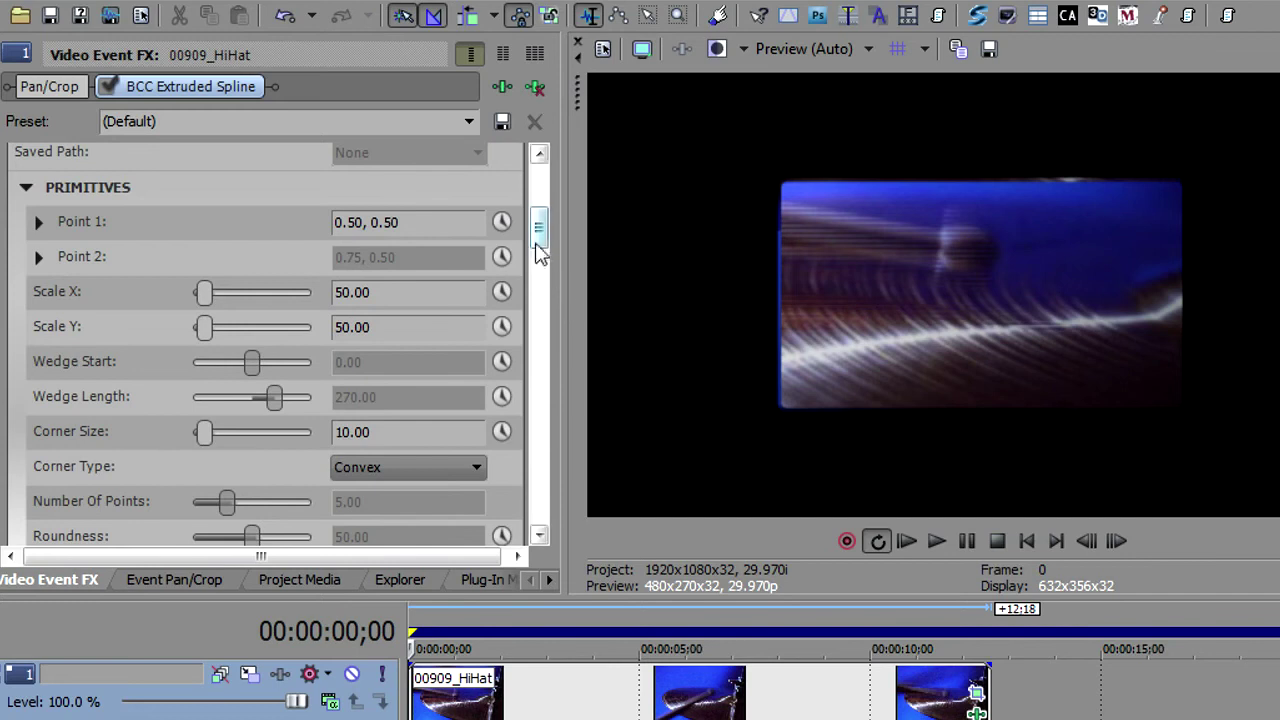
drag(539, 236, 539, 346)
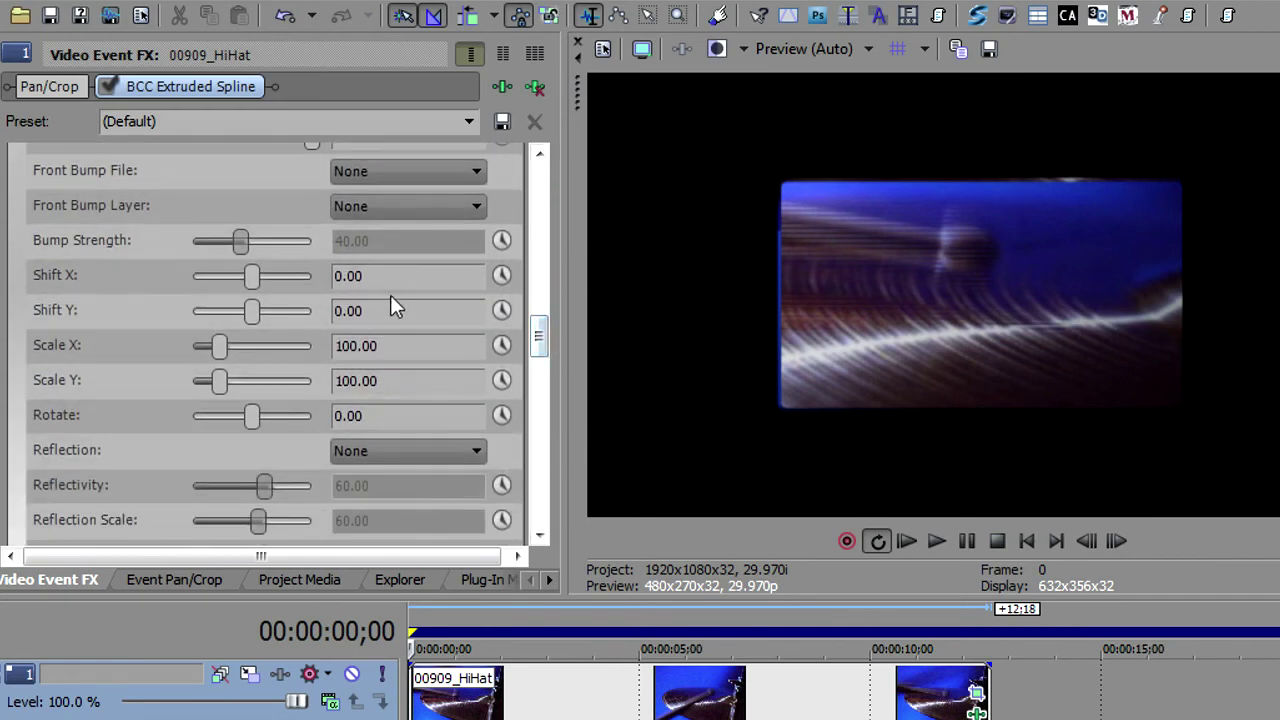
click(394, 345)
text(50)
key(Return)
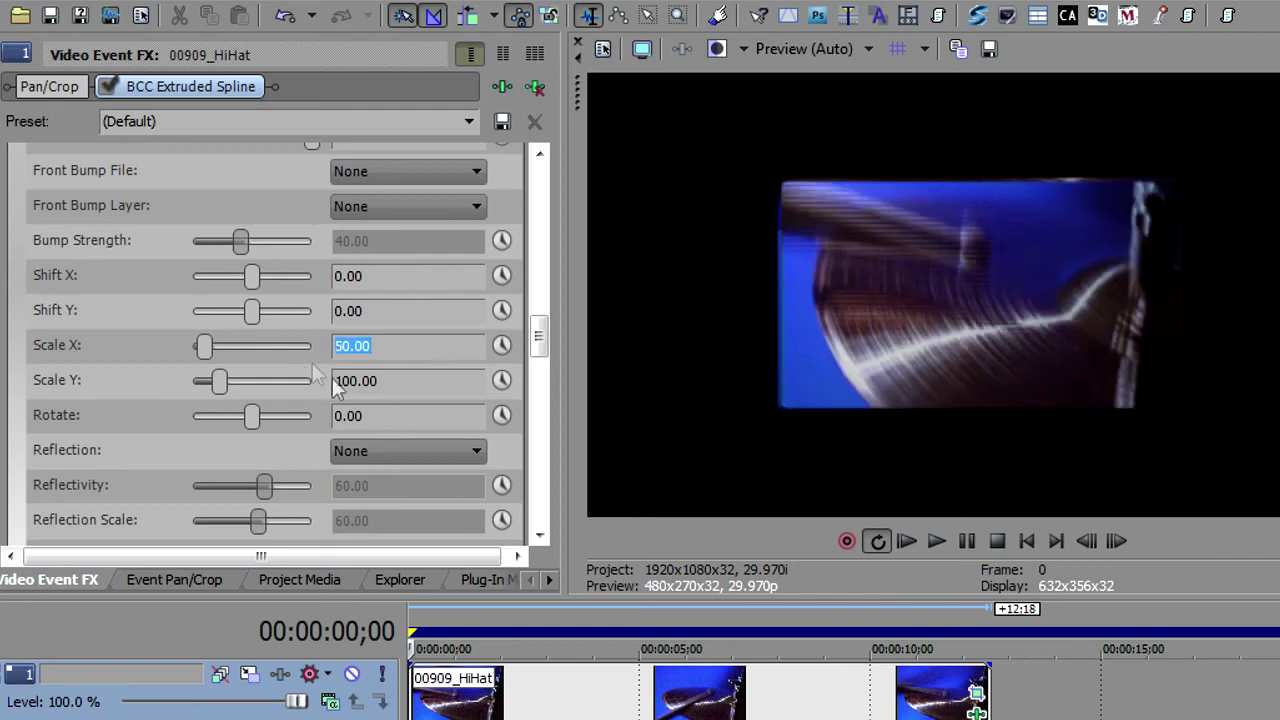
click(390, 382)
text(50)
key(Return)
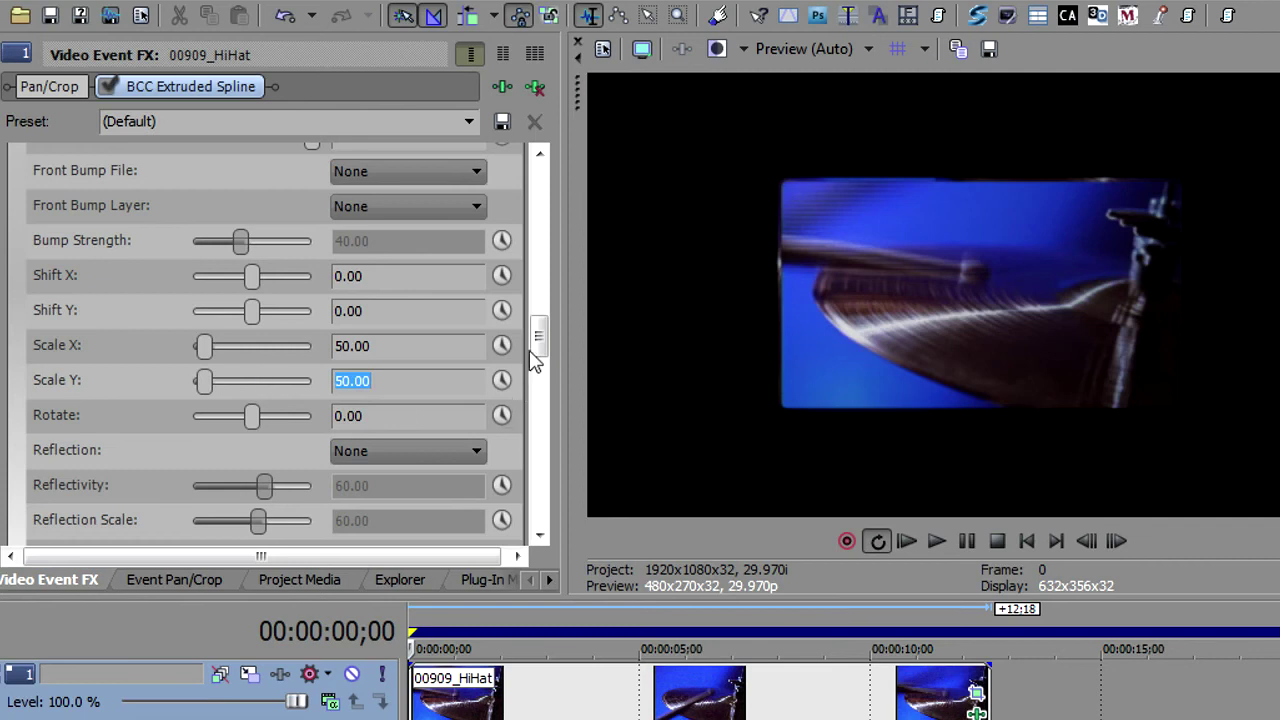
Step: Turn the rectangle nearly edge-on with Rotate Y around 83
drag(538, 343, 543, 405)
drag(254, 321, 262, 329)
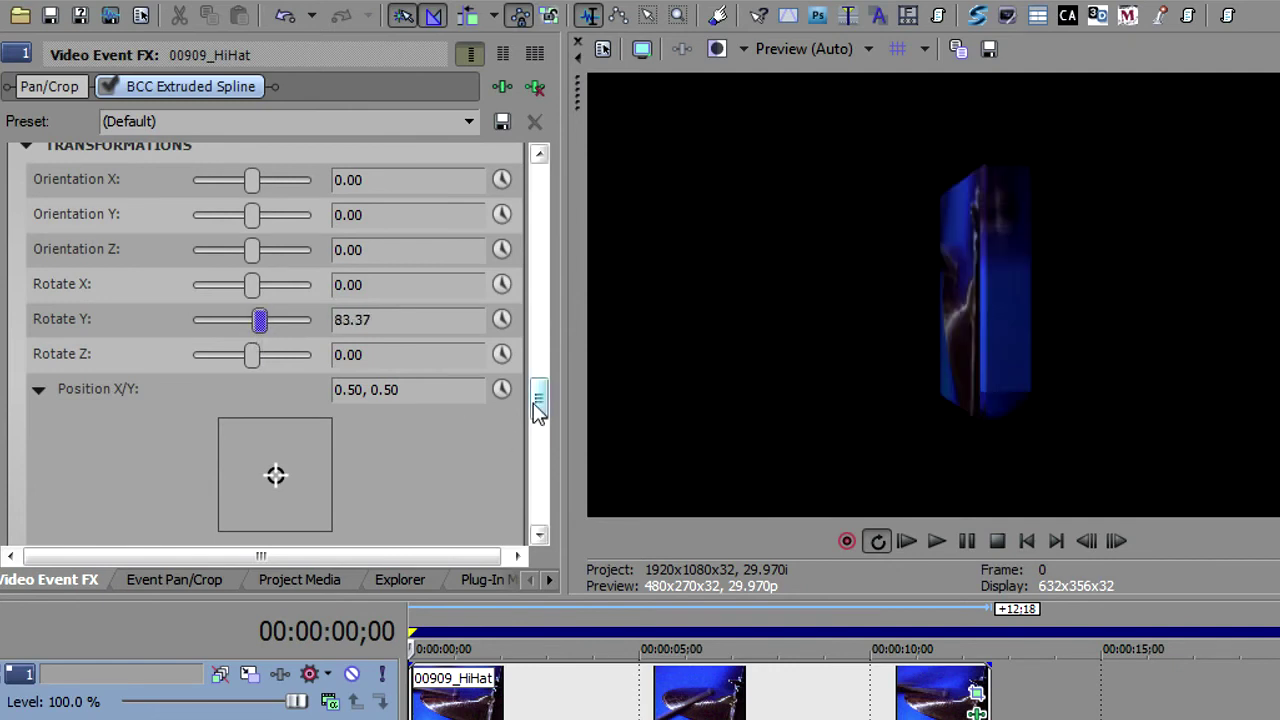
drag(537, 410, 533, 288)
Step: Set Material Count to 2-Front/Back, Bevel/Side and give the sides the metallic-brushedMetal texture
click(407, 238)
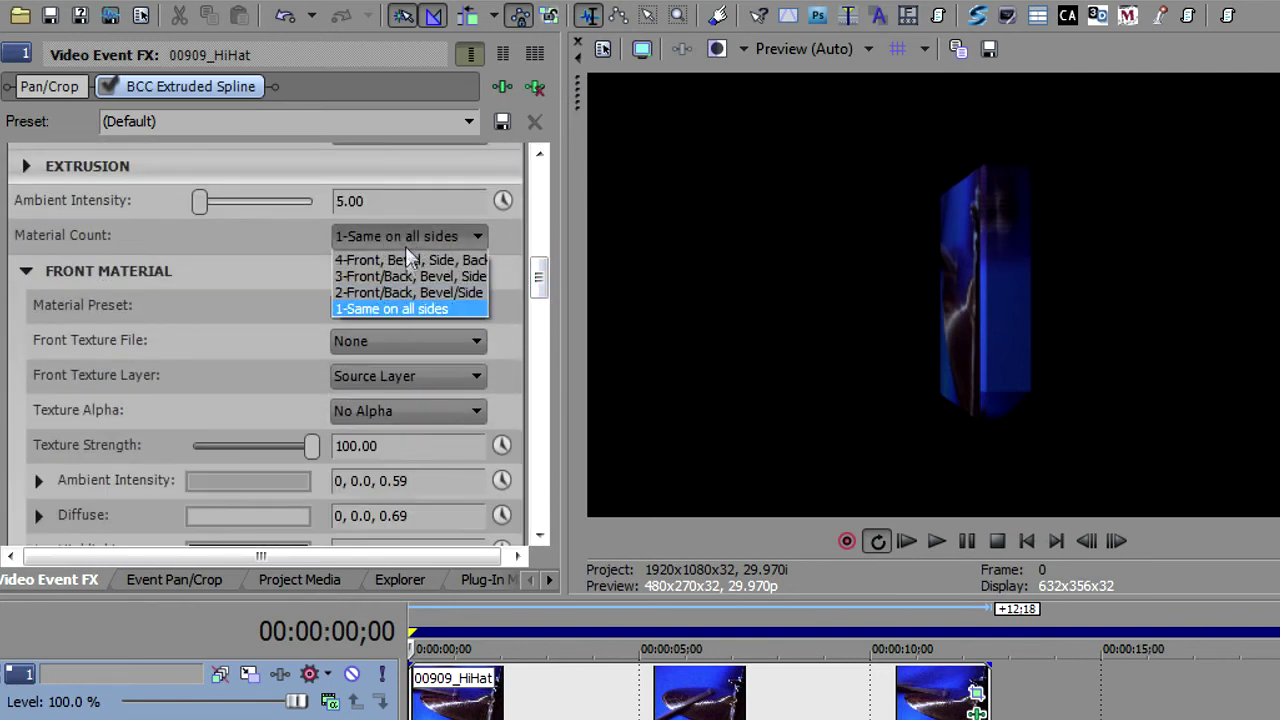
click(404, 293)
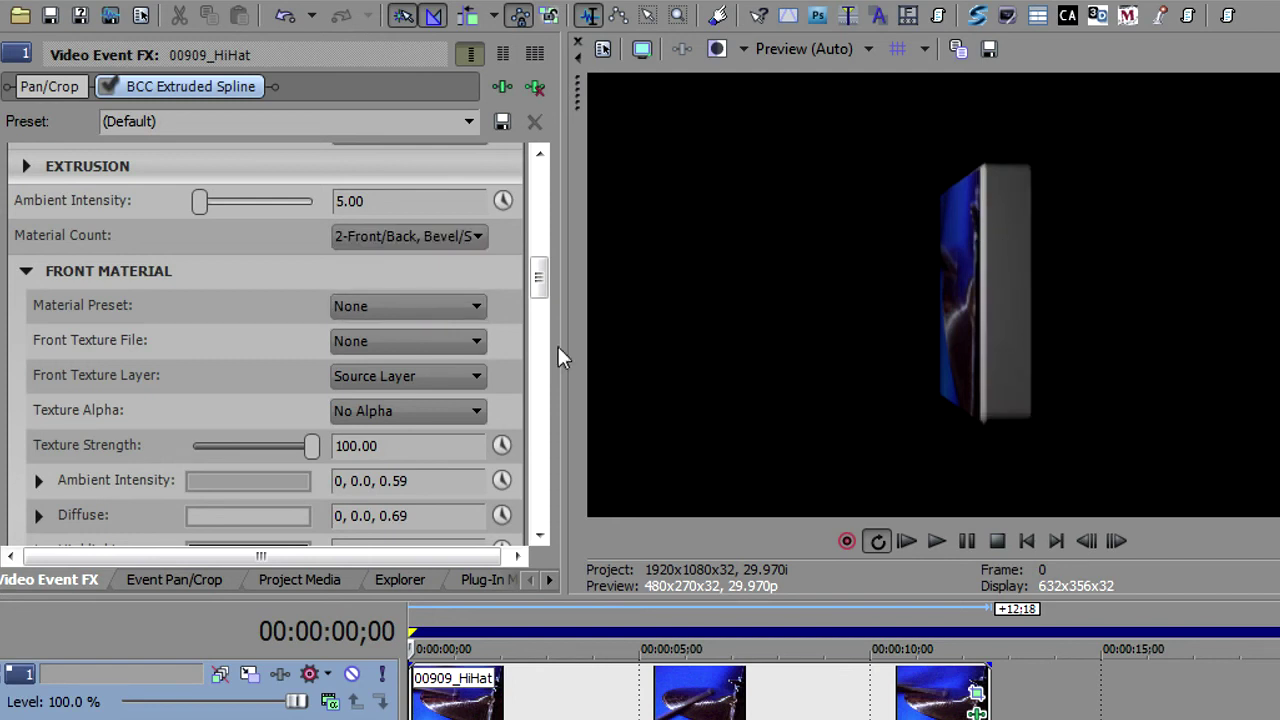
click(26, 271)
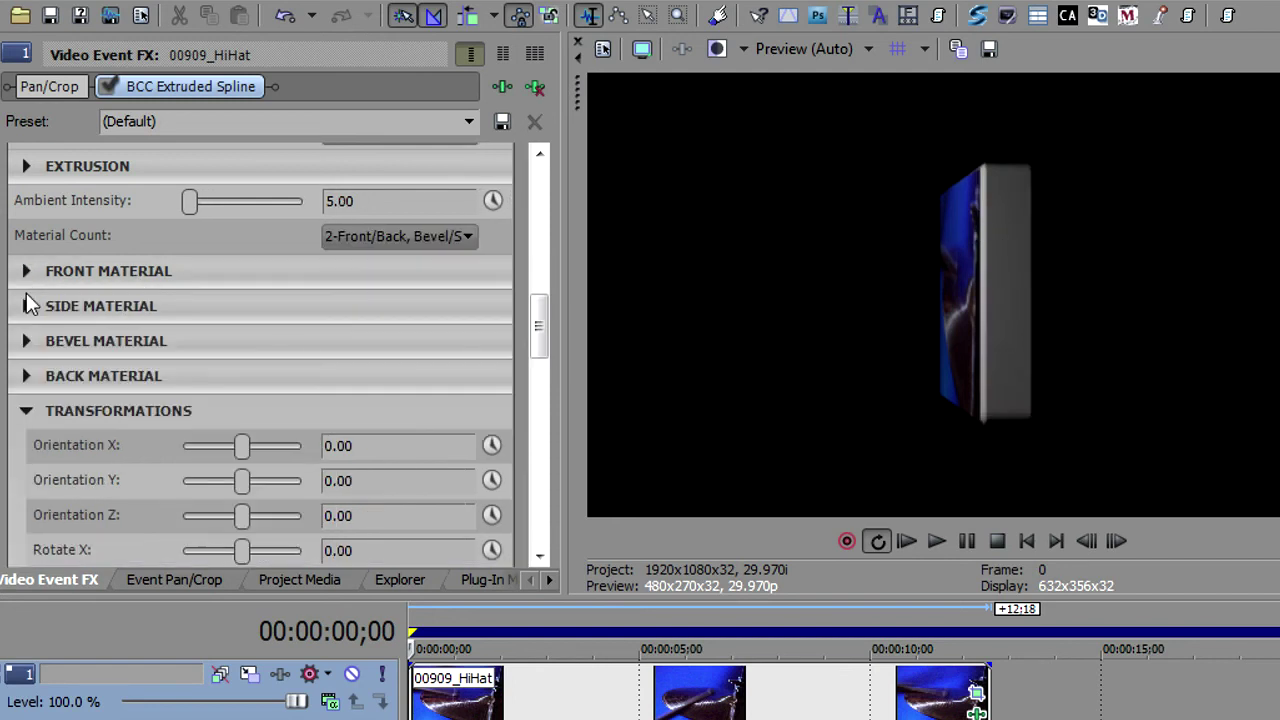
click(27, 306)
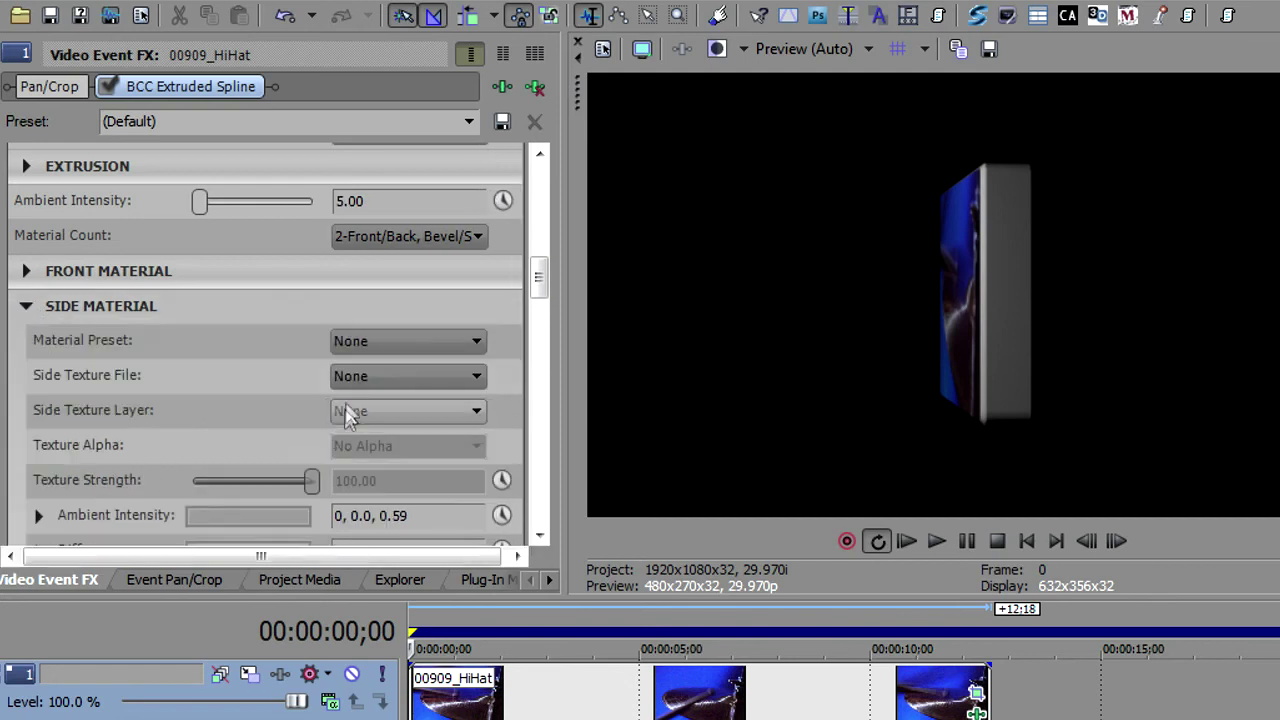
click(373, 378)
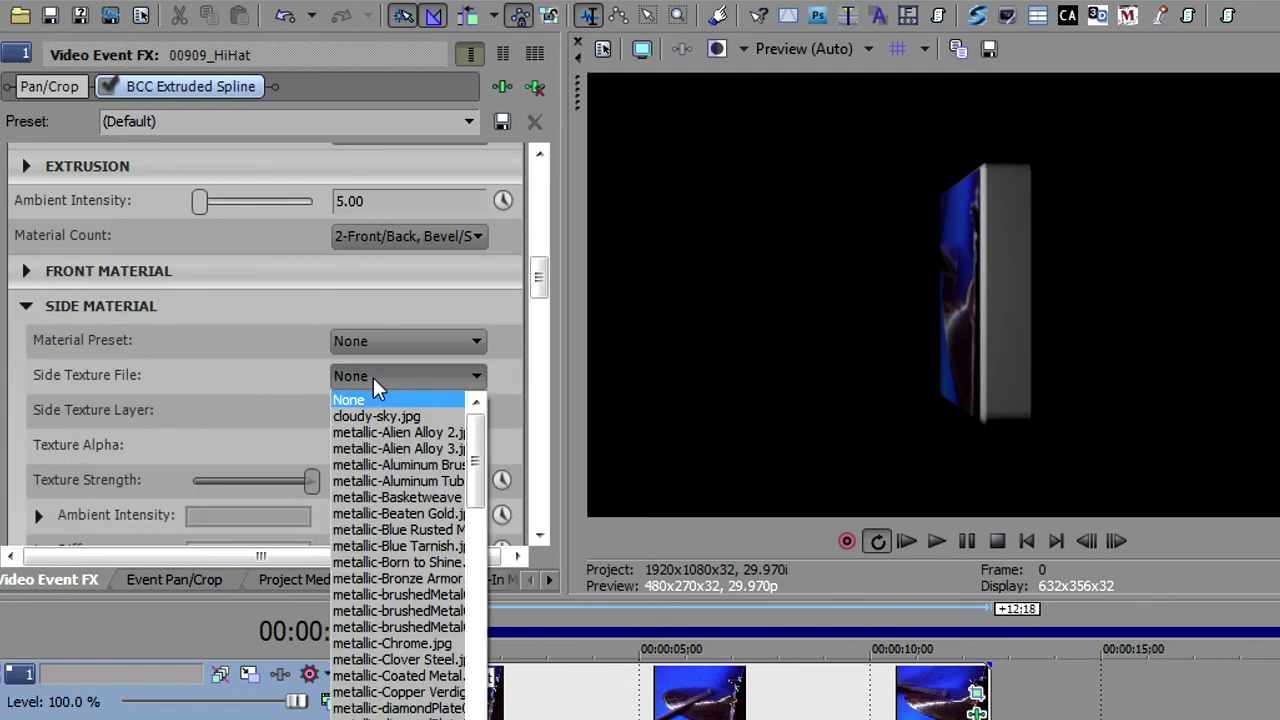
click(405, 594)
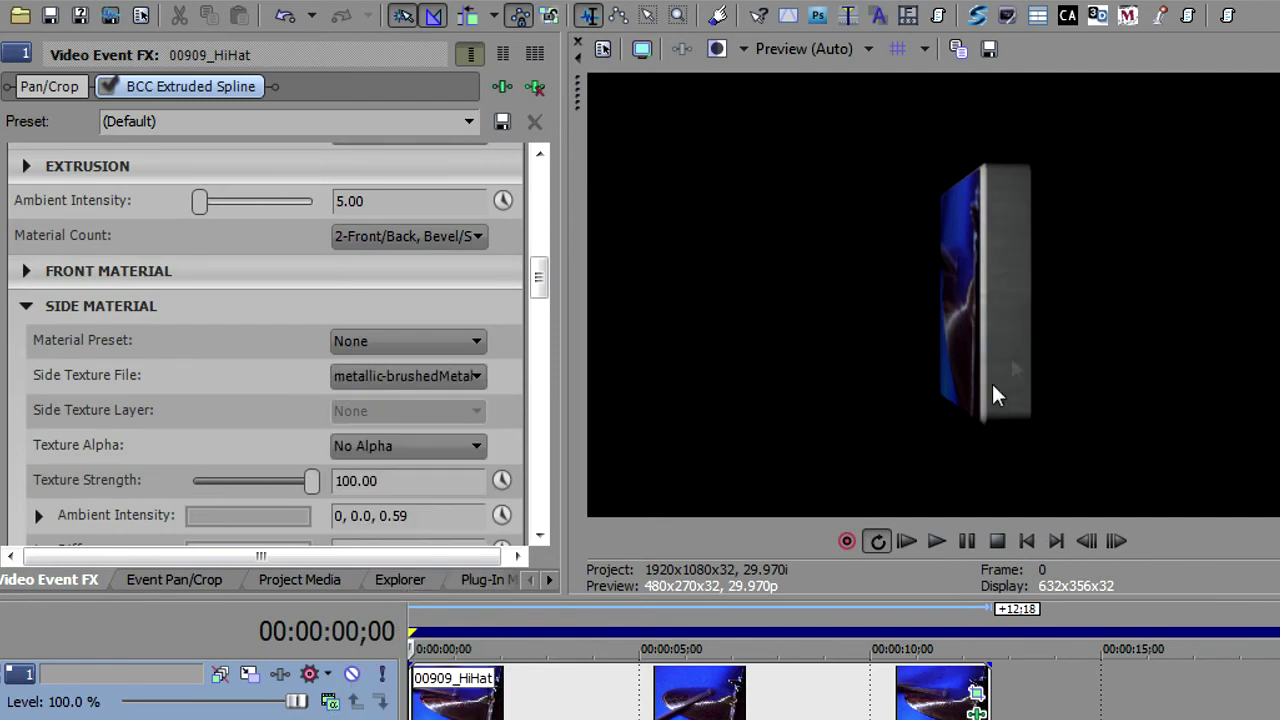
Step: Give the extrusion a Convex bevel style and an Extrusion Depth of 4.49
scroll(534, 271, up, 1)
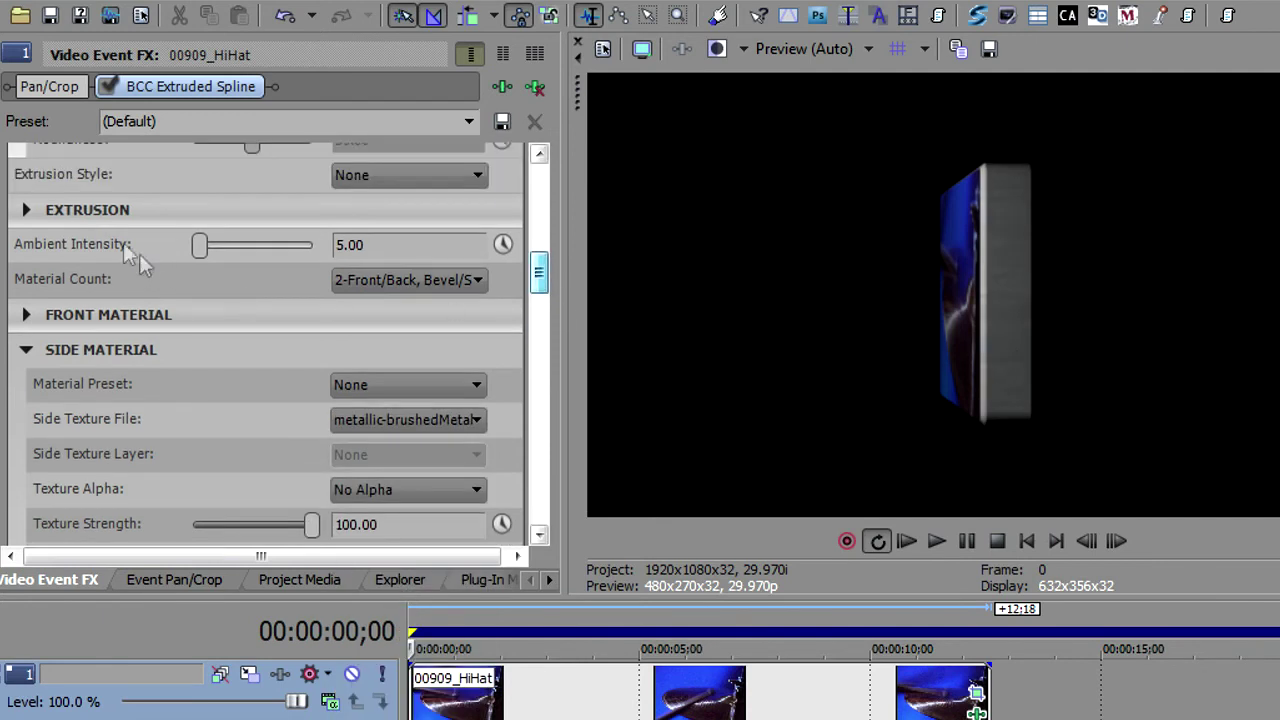
click(27, 211)
click(430, 284)
click(421, 320)
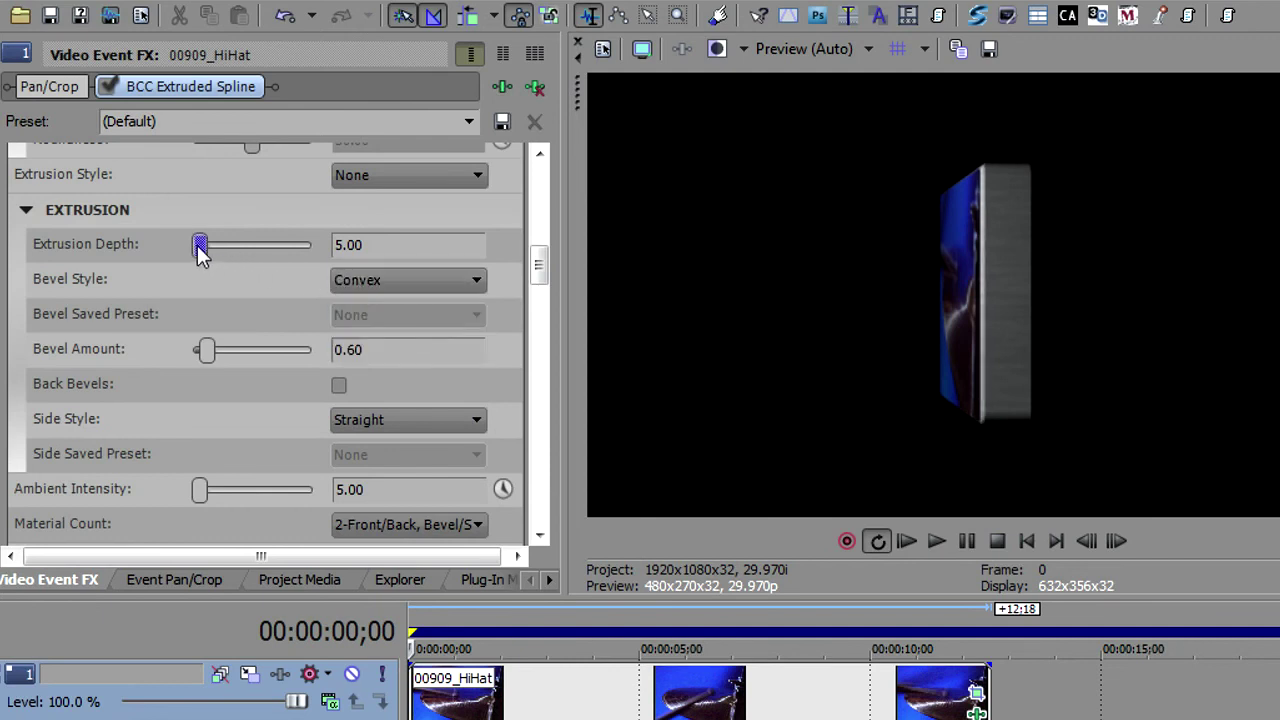
drag(197, 245, 190, 245)
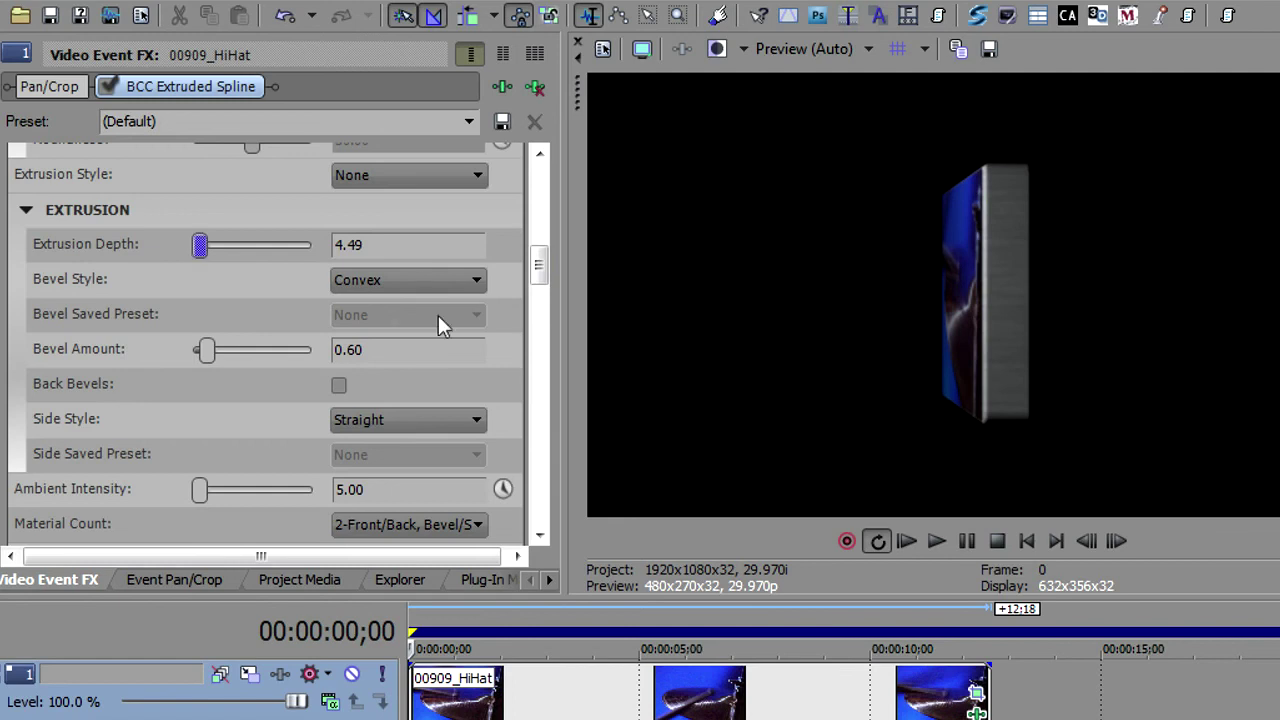
Step: Turn the rectangle nearly face-on at Rotate Y 16.67 and set Corner Size to 25
drag(539, 266, 539, 402)
drag(260, 398, 205, 417)
drag(538, 400, 518, 228)
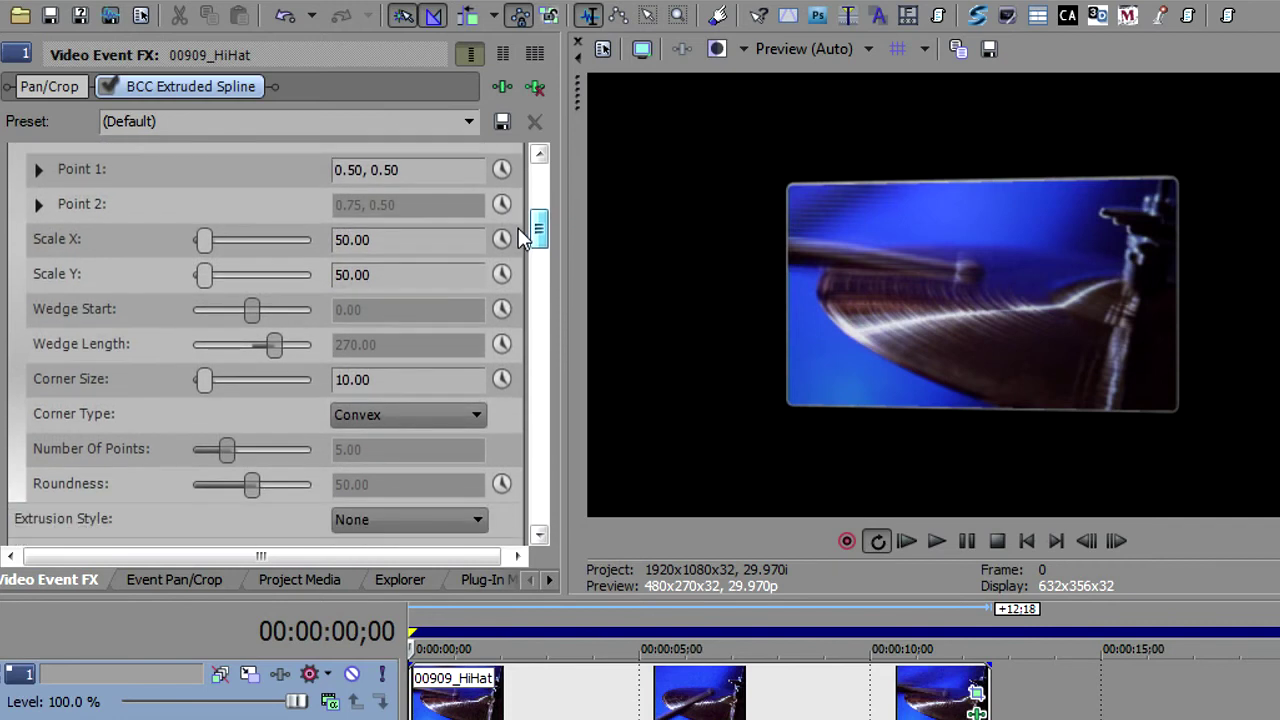
click(386, 380)
text(25)
key(Return)
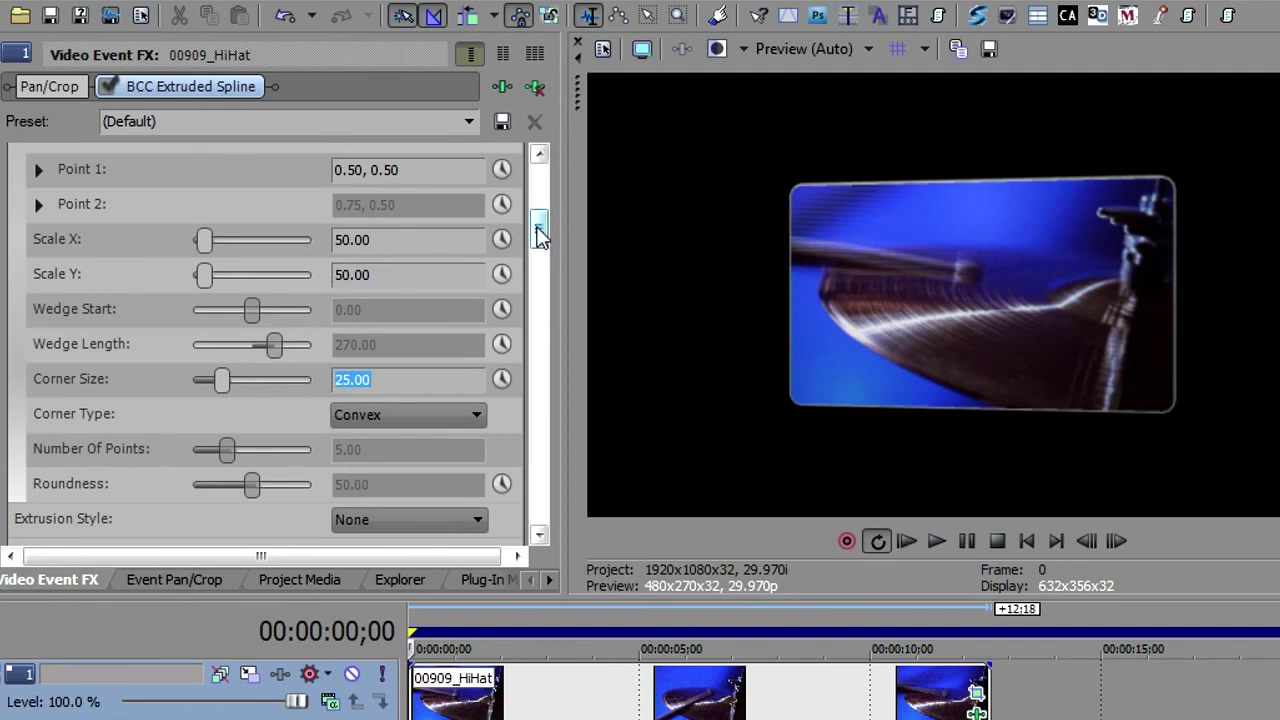
drag(538, 233, 538, 418)
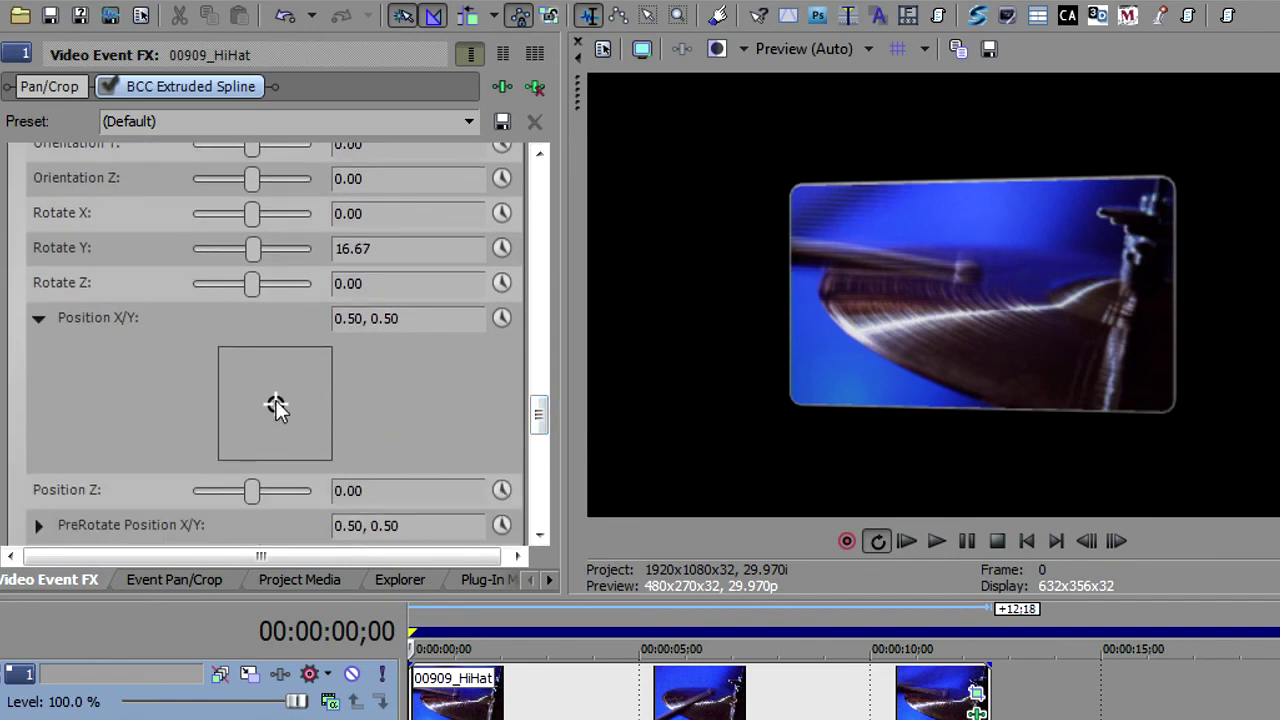
Step: Place the rectangle at Position X/Y 0.32, 0.64 with Rotate Y 0, and trim the last clip near 5 s
drag(276, 405, 254, 388)
double_click(252, 248)
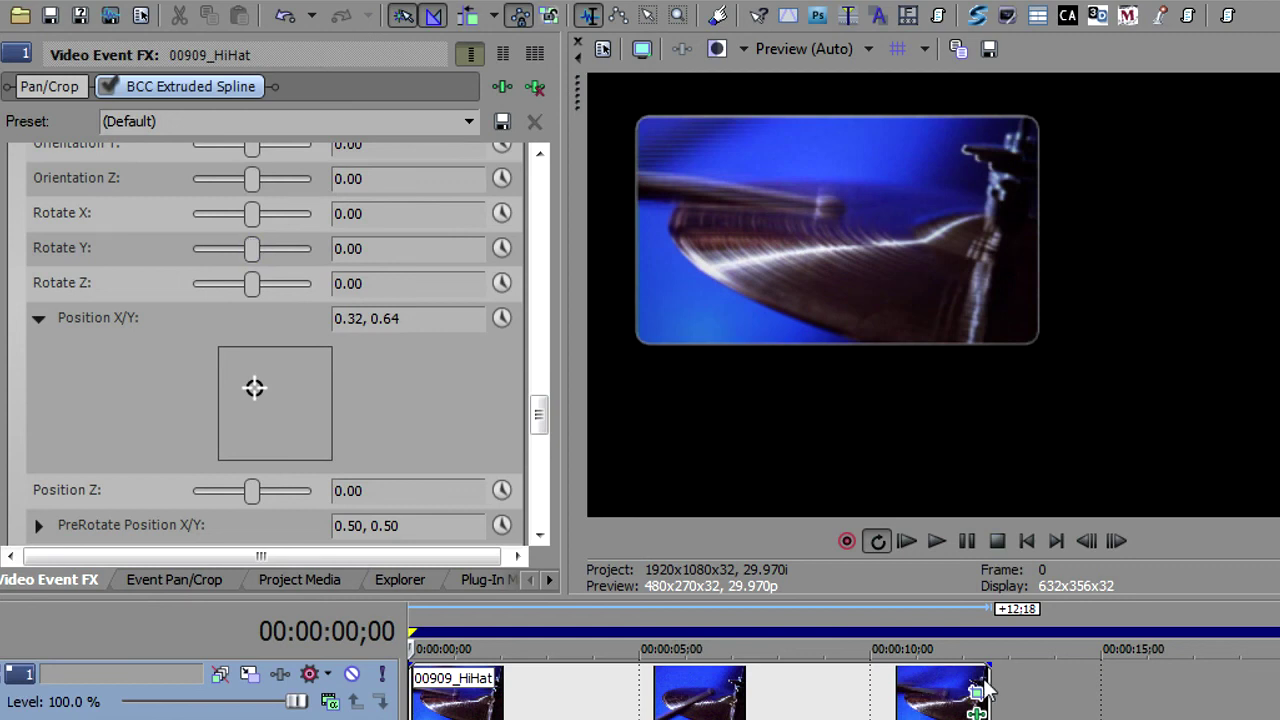
drag(985, 688, 672, 682)
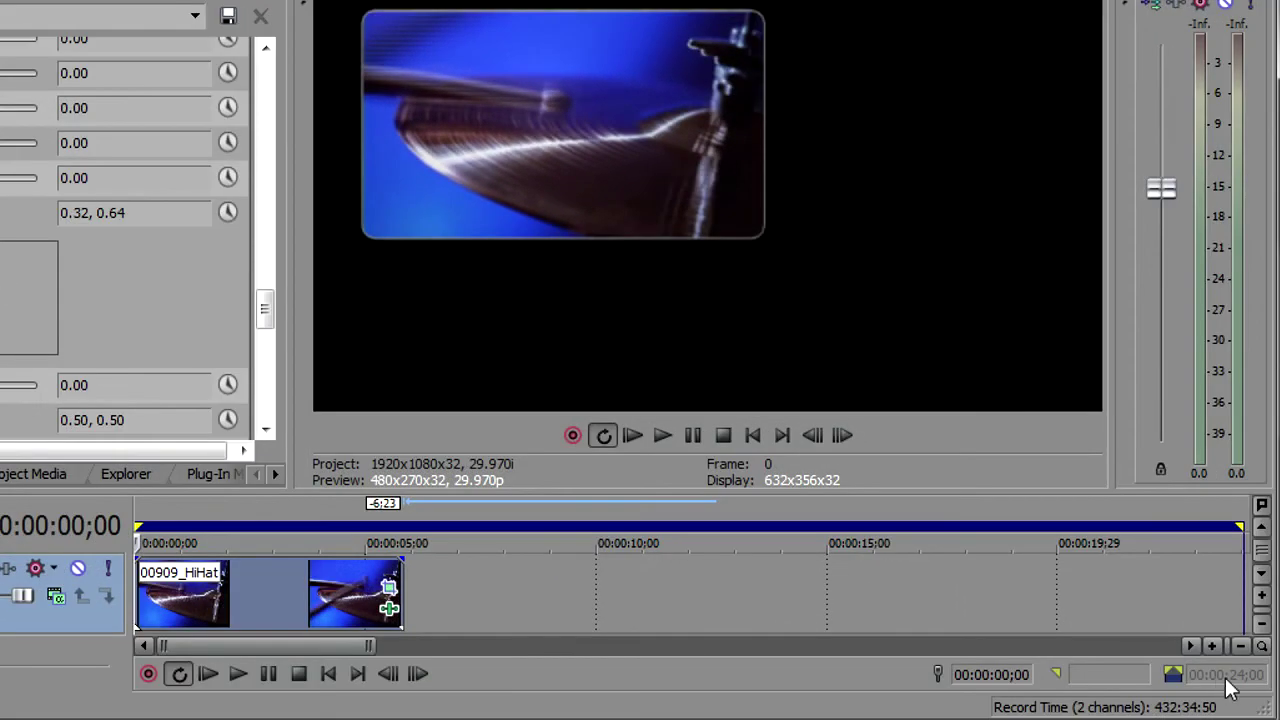
Step: End the loop region at 5;00 and shorten the second clip slightly
click(1228, 676)
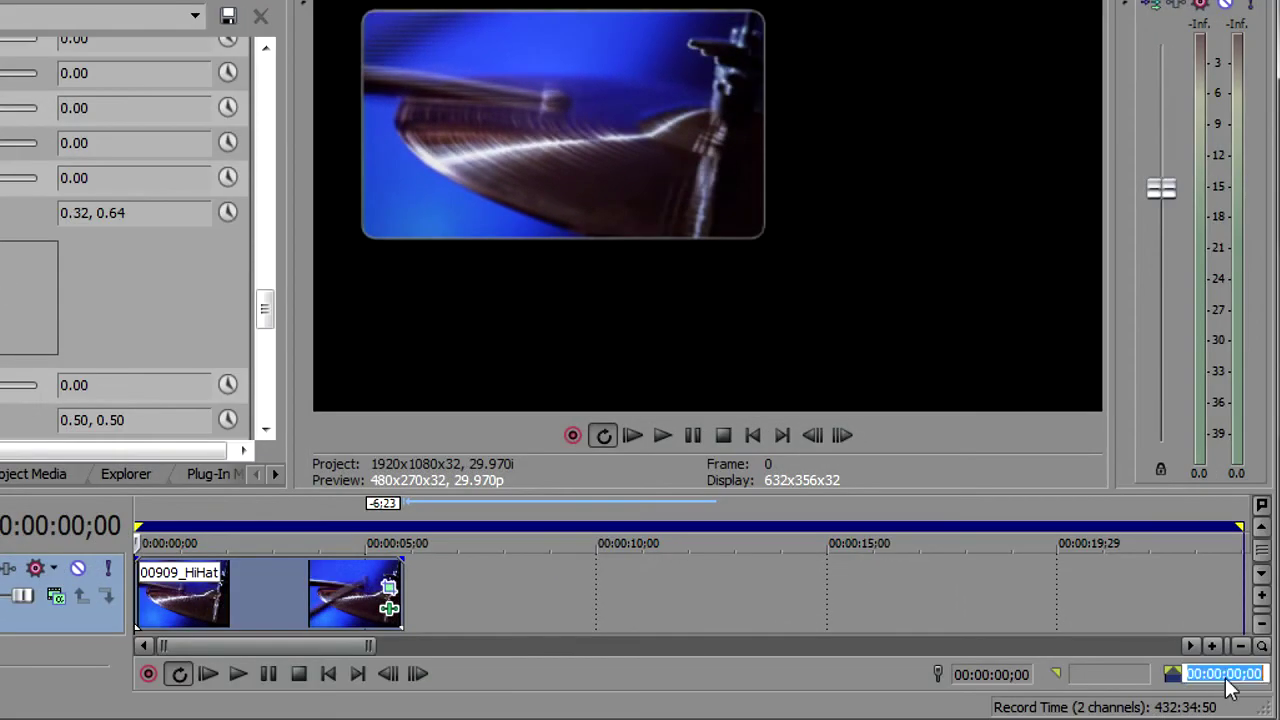
text(5;00)
key(Return)
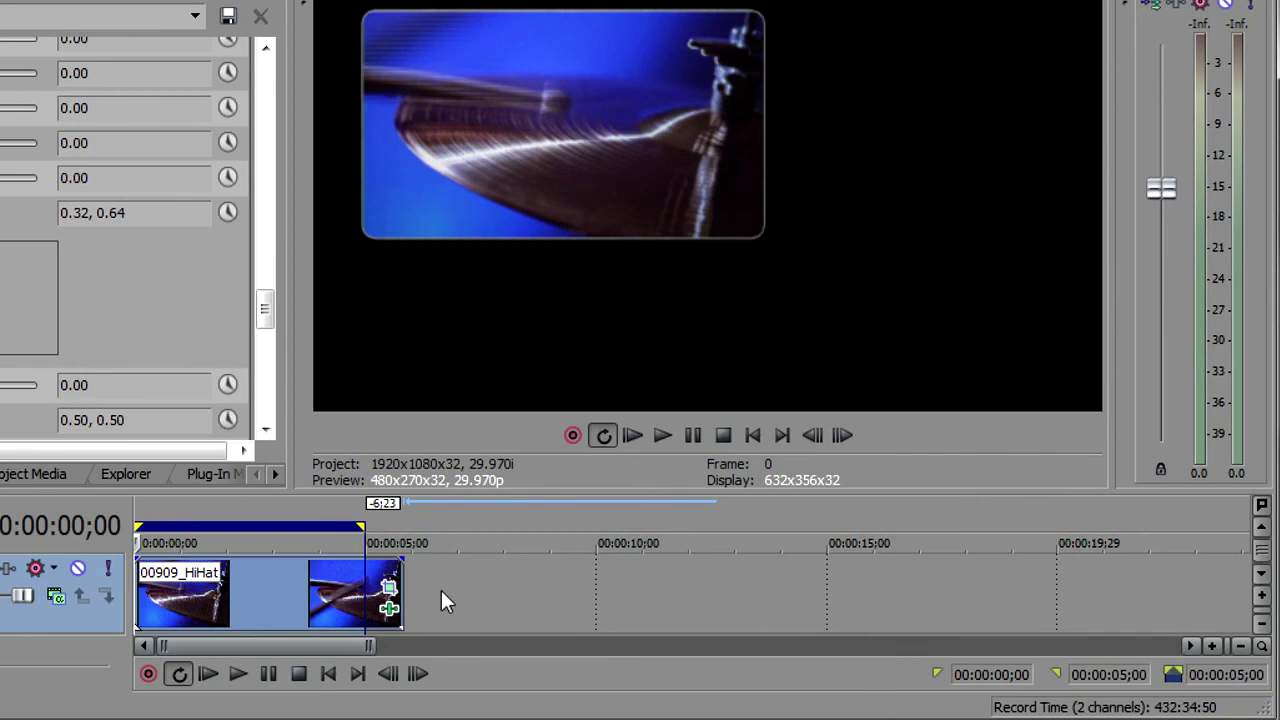
drag(402, 580, 365, 575)
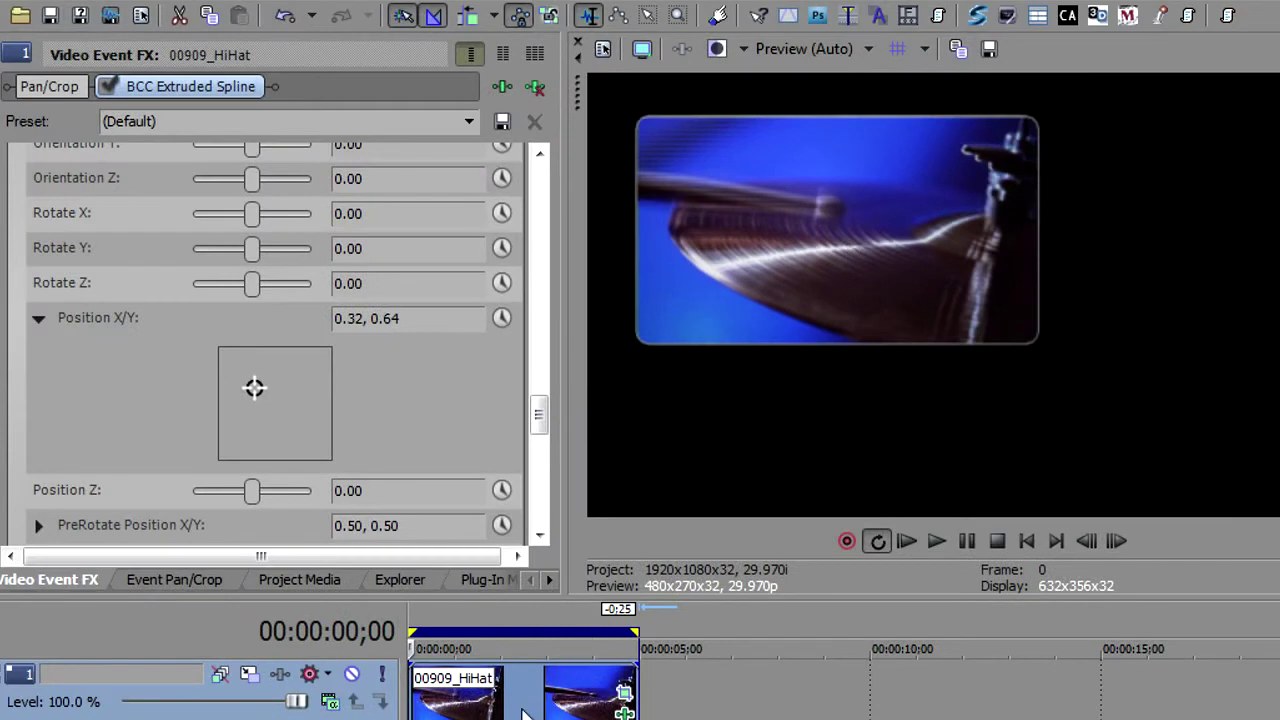
Step: Animate Rotate Y, adding keyframes at 1 second and 4 seconds
click(499, 250)
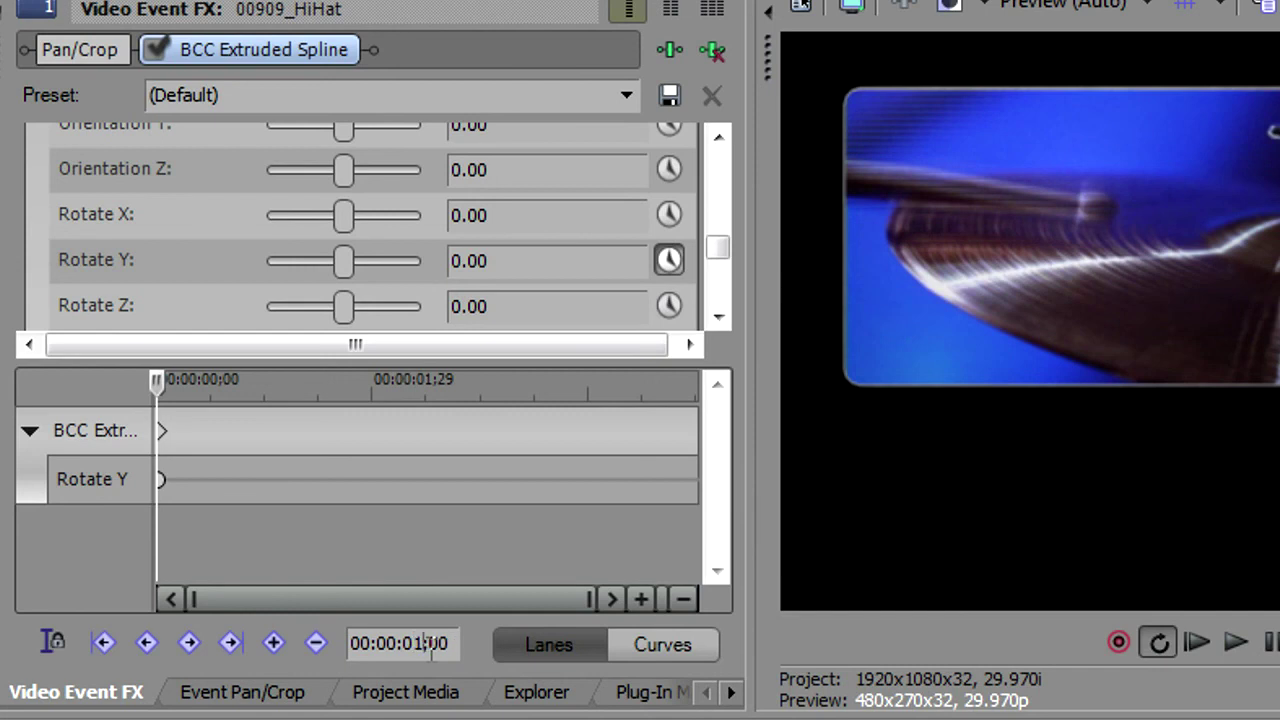
key(Return)
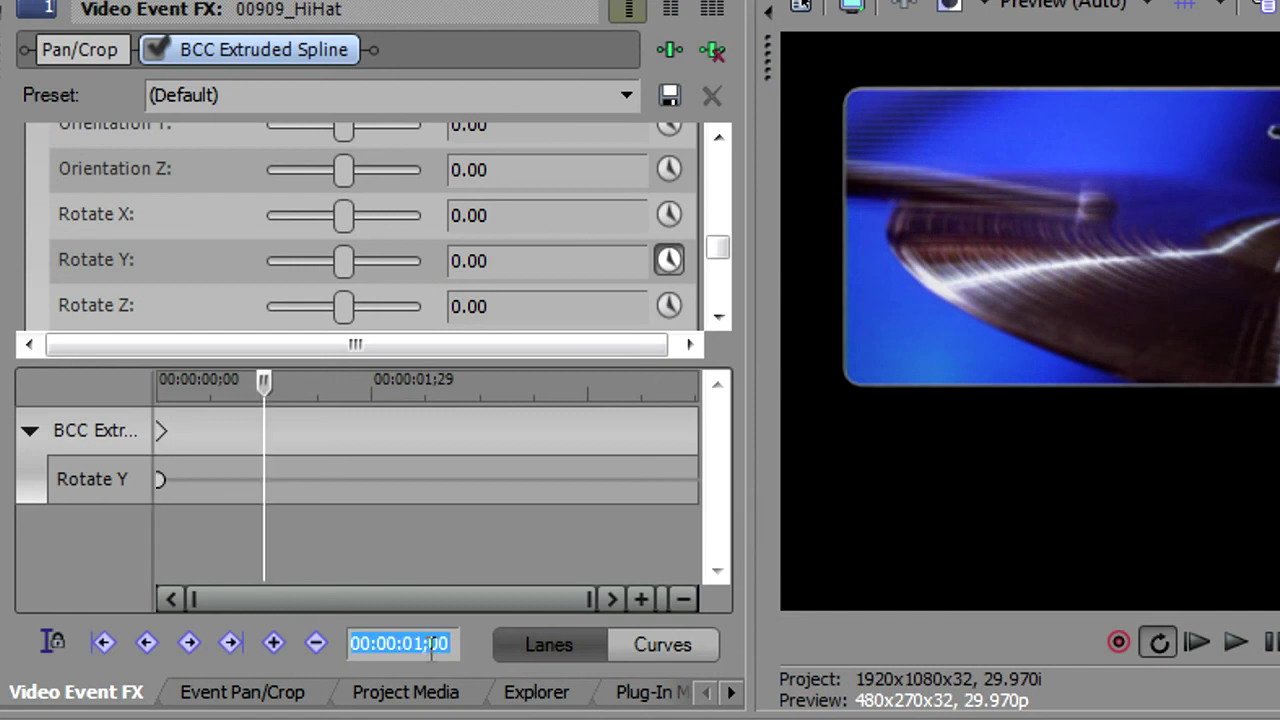
click(264, 638)
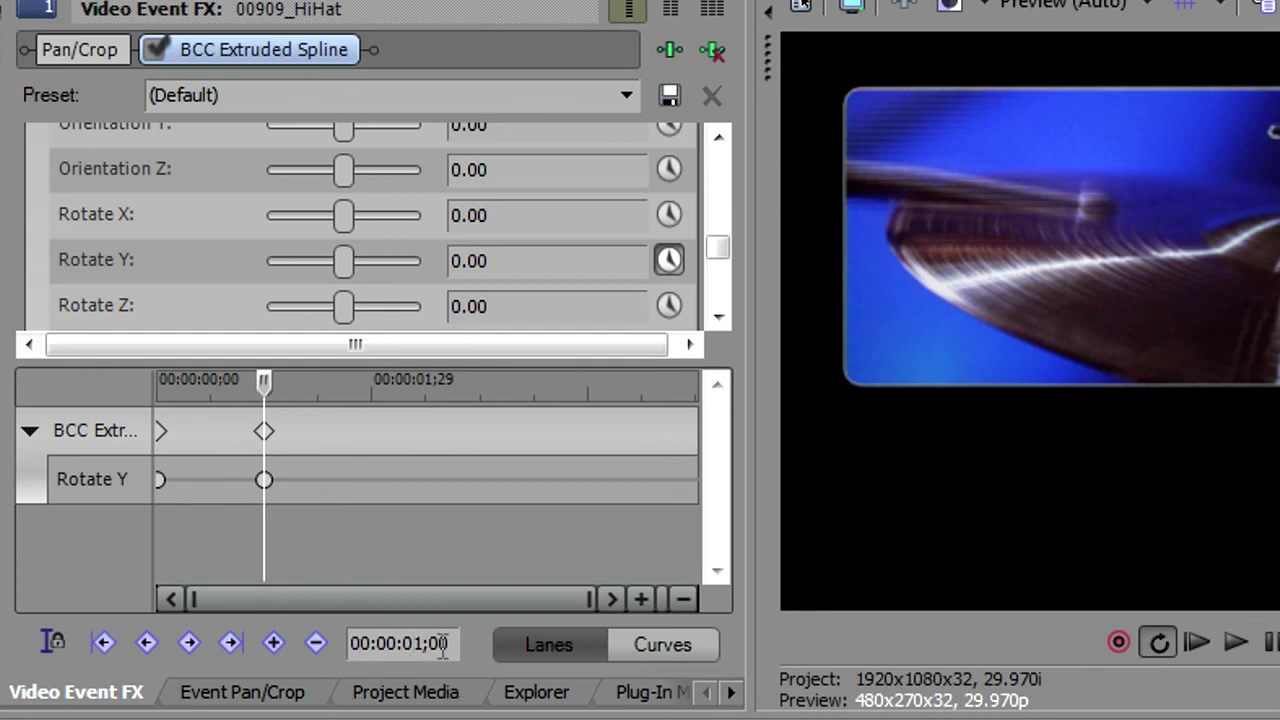
key(Return)
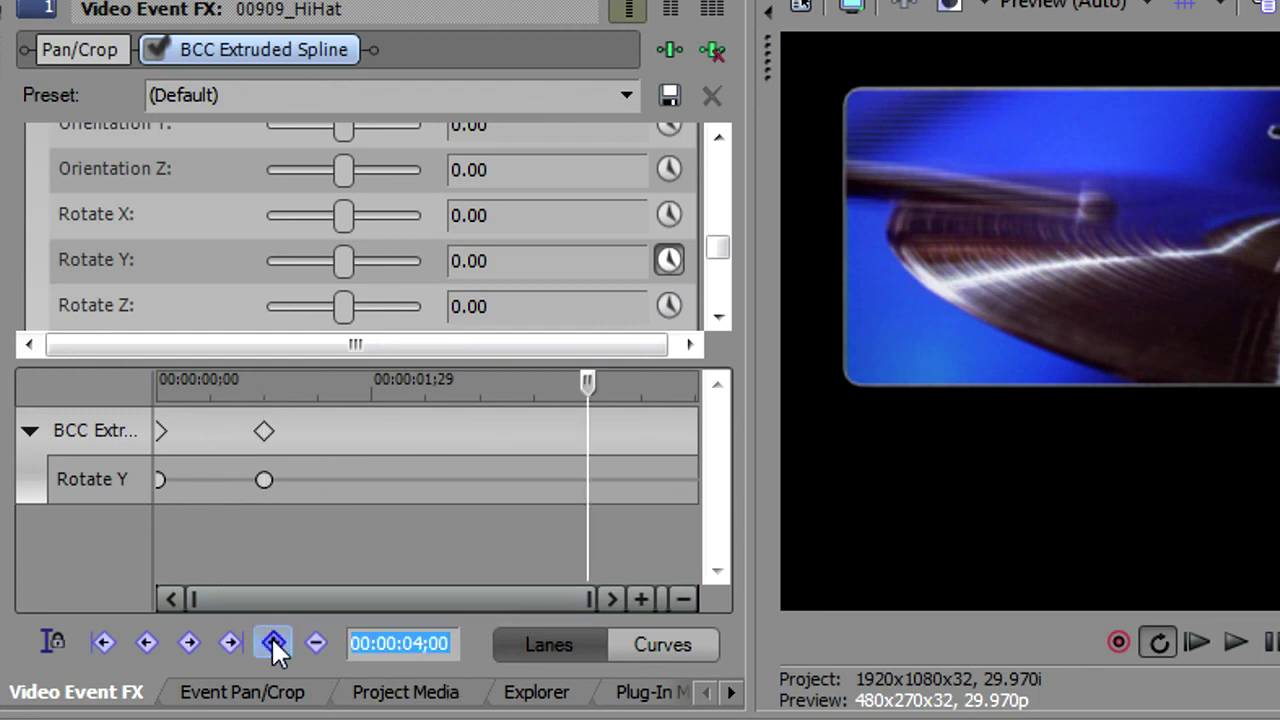
click(275, 645)
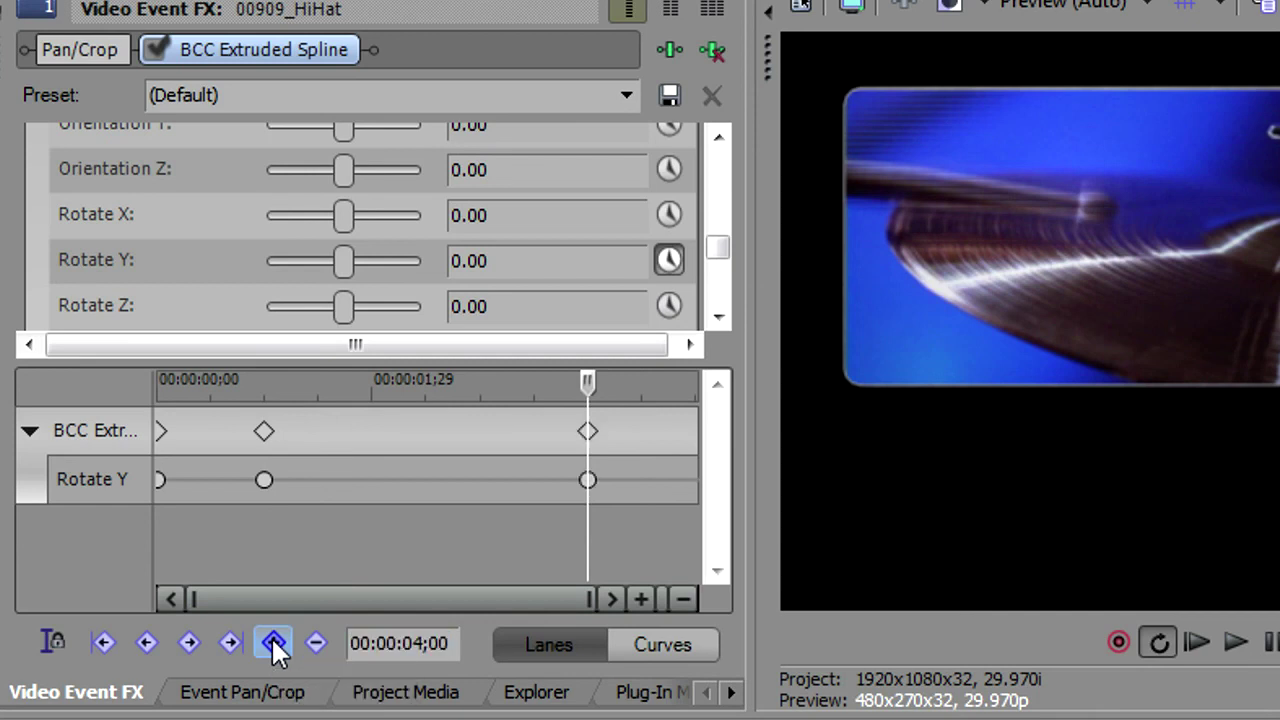
Step: Set Rotate Y to -90 at the start keyframe
click(158, 431)
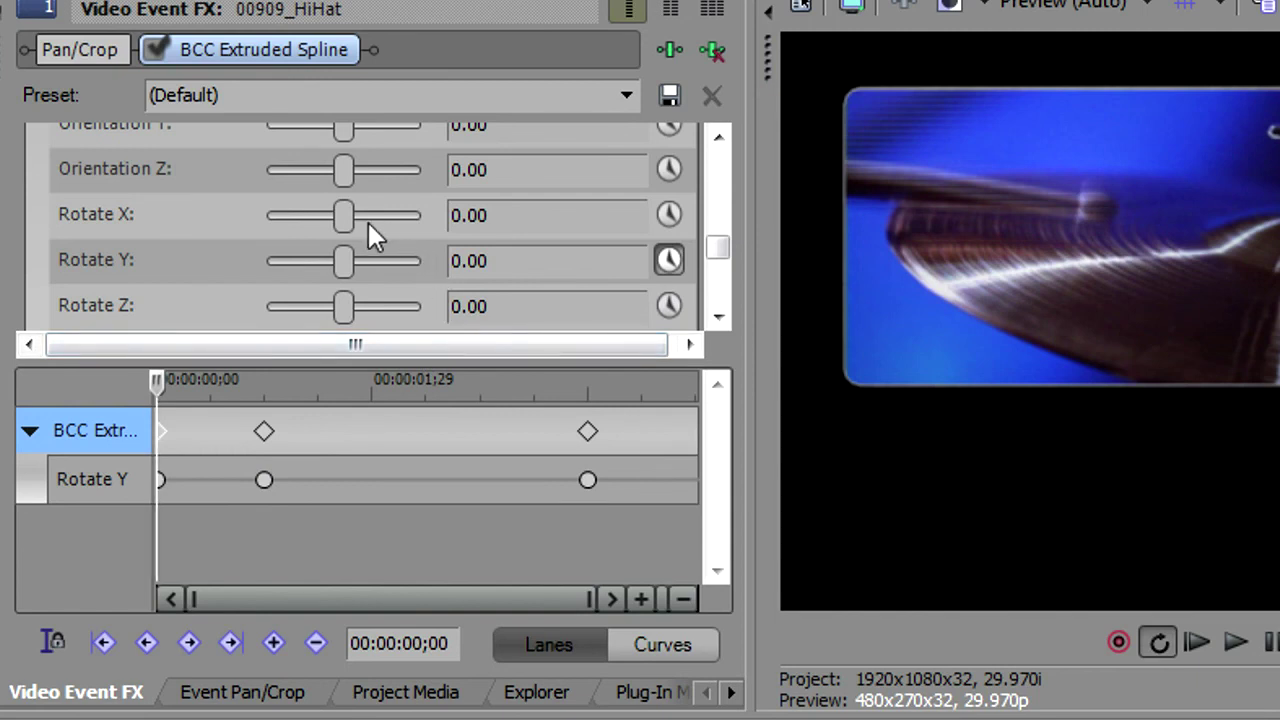
drag(345, 260, 246, 281)
click(523, 261)
text(-90)
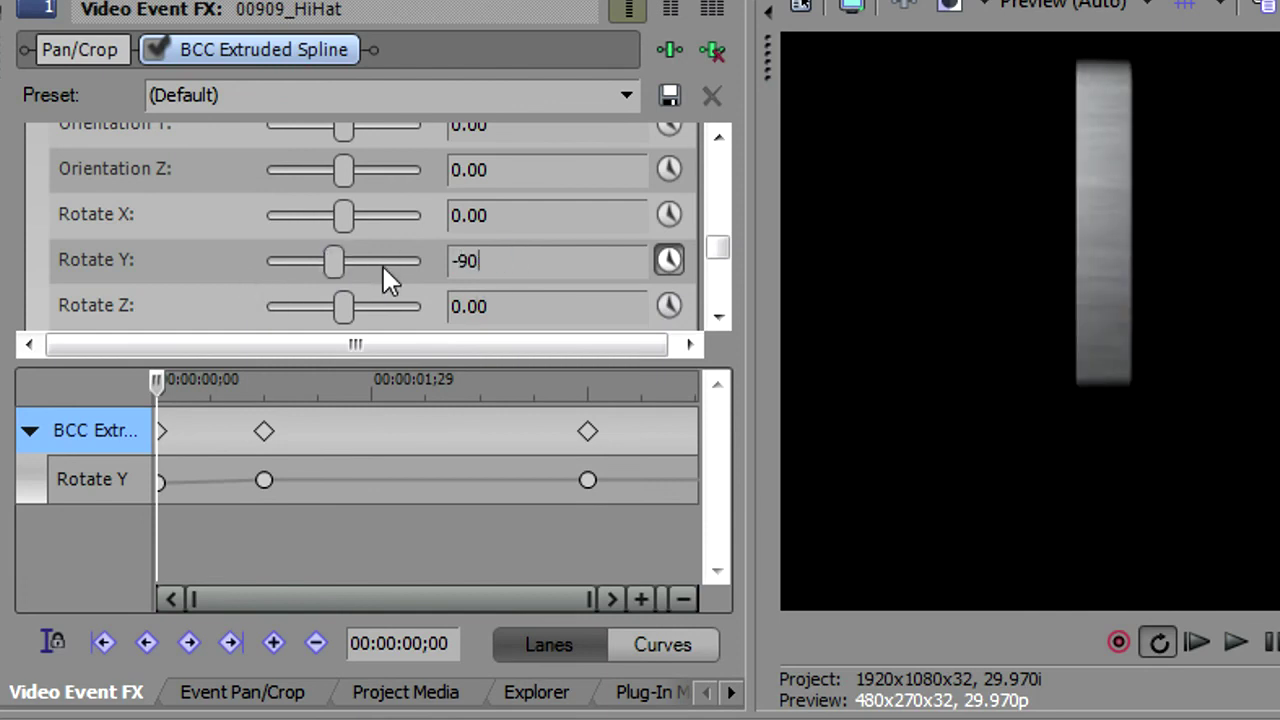
key(Return)
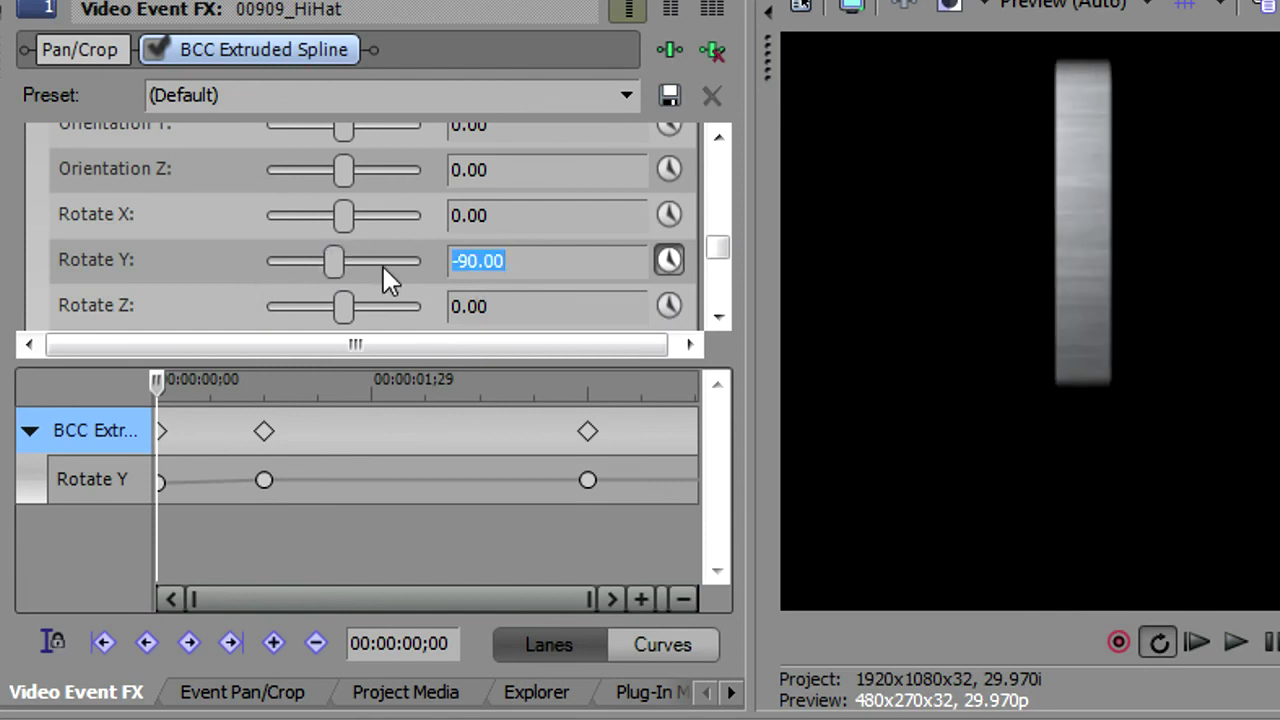
Step: Check the 1 s and 4 s keyframes, then set Rotate Y to 90 at 5 seconds
click(263, 480)
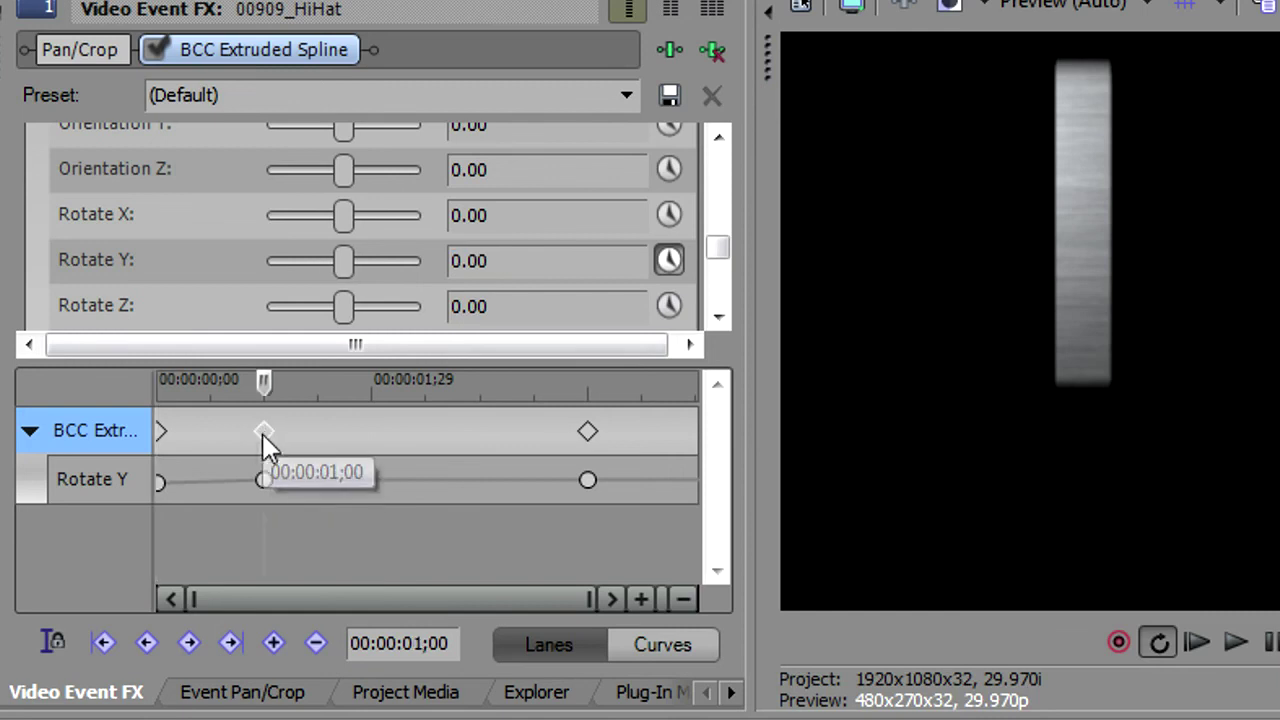
click(53, 639)
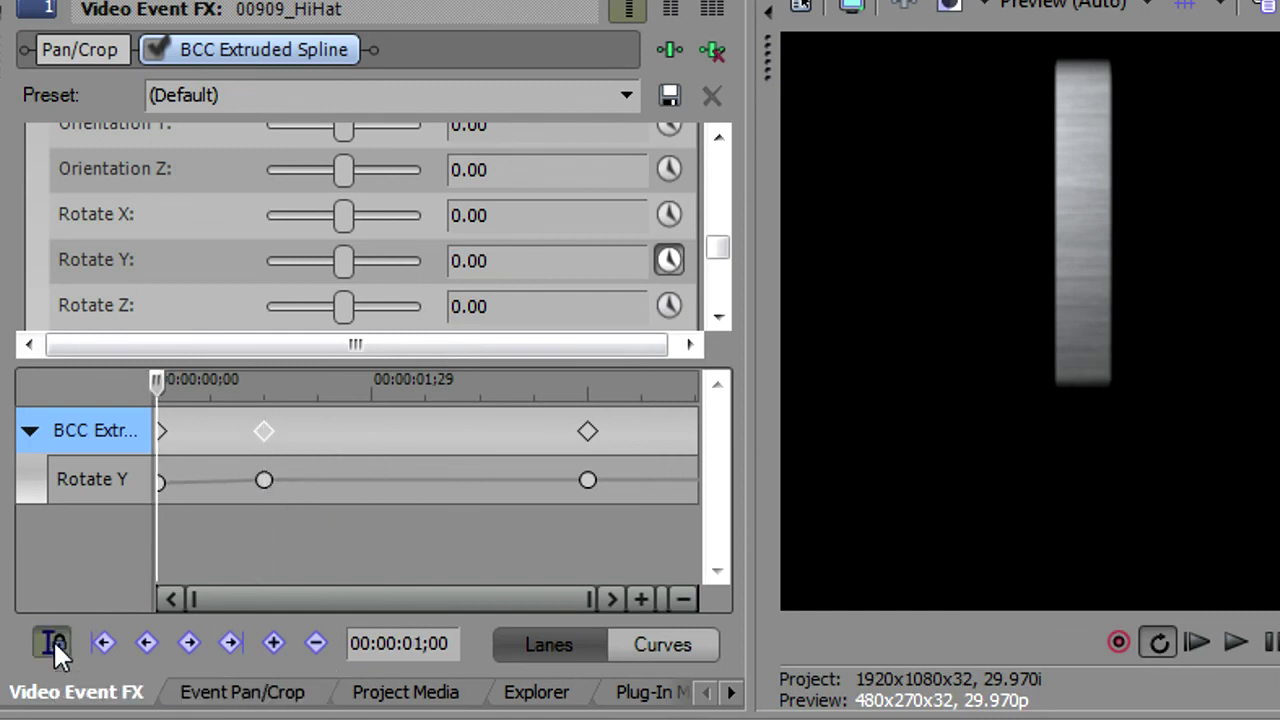
click(265, 433)
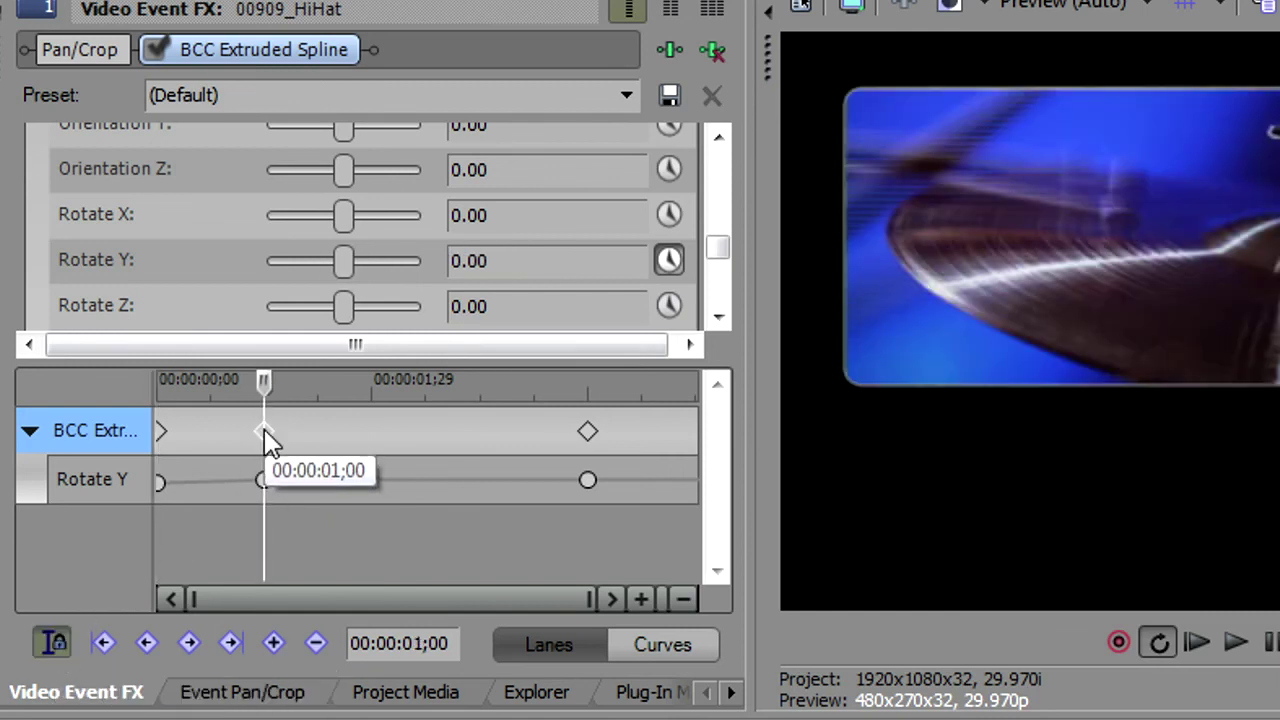
click(589, 436)
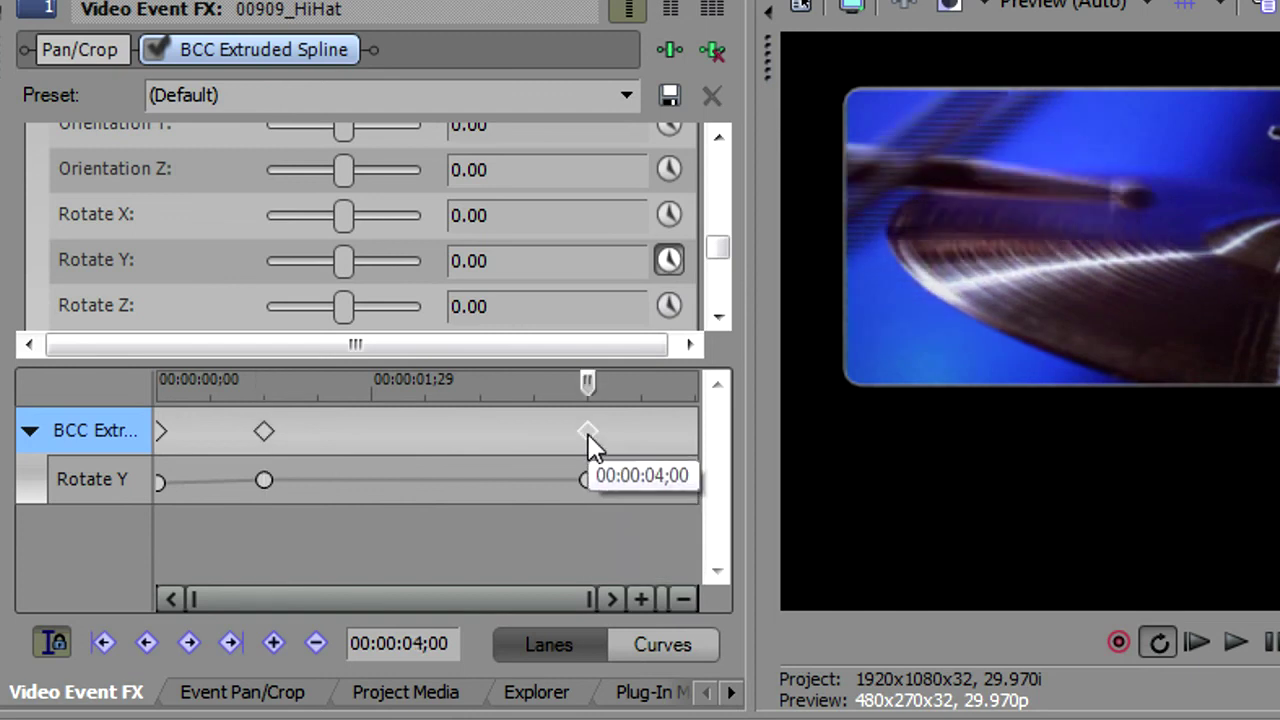
click(232, 643)
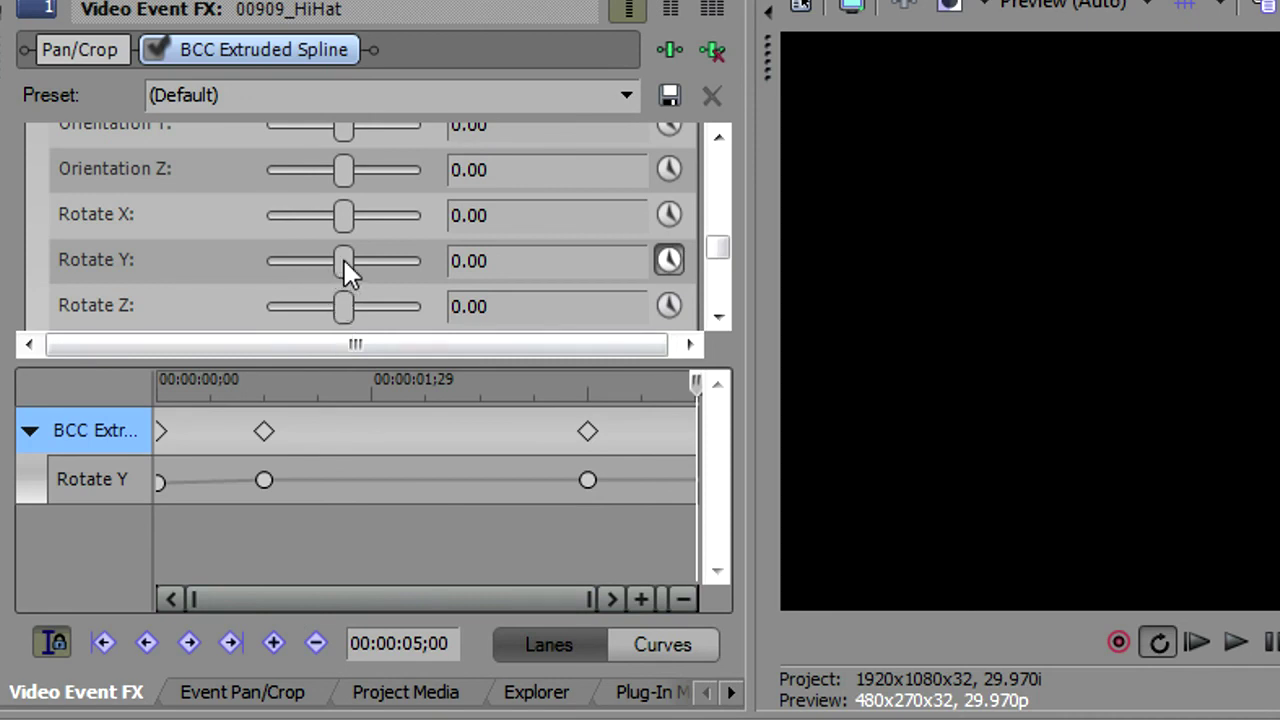
drag(502, 258, 435, 262)
text(90)
key(Return)
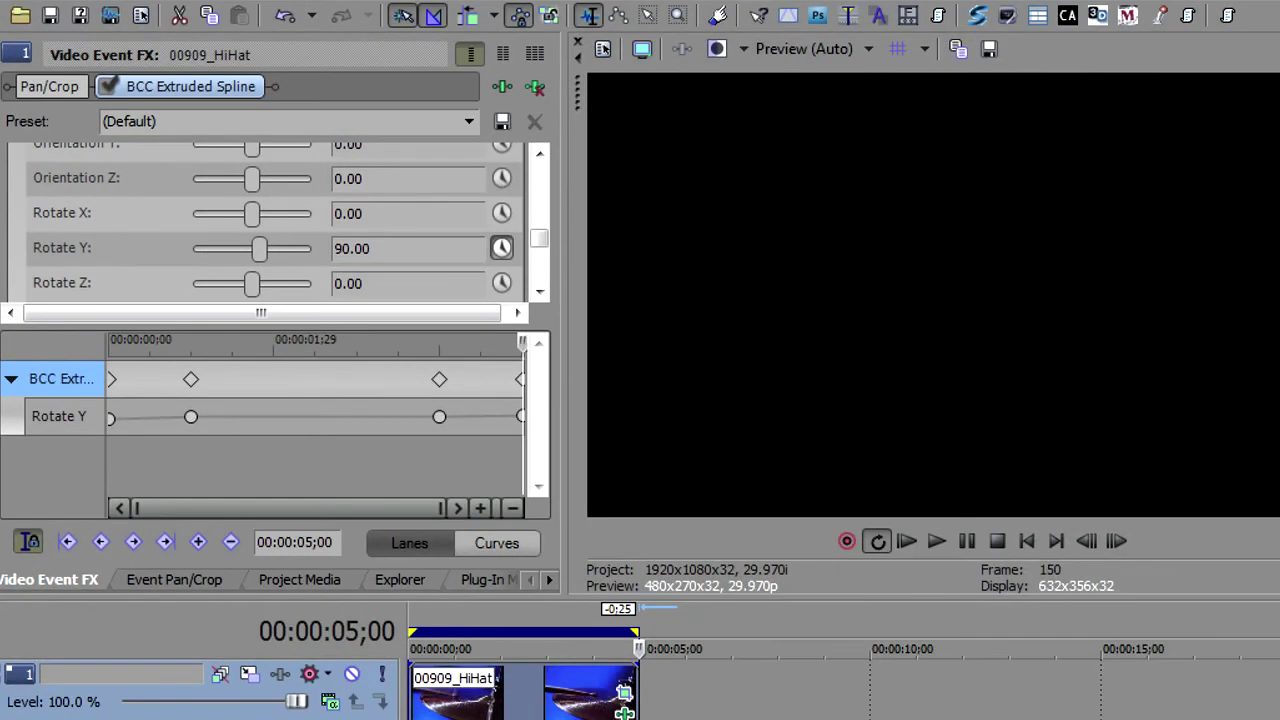
key(space)
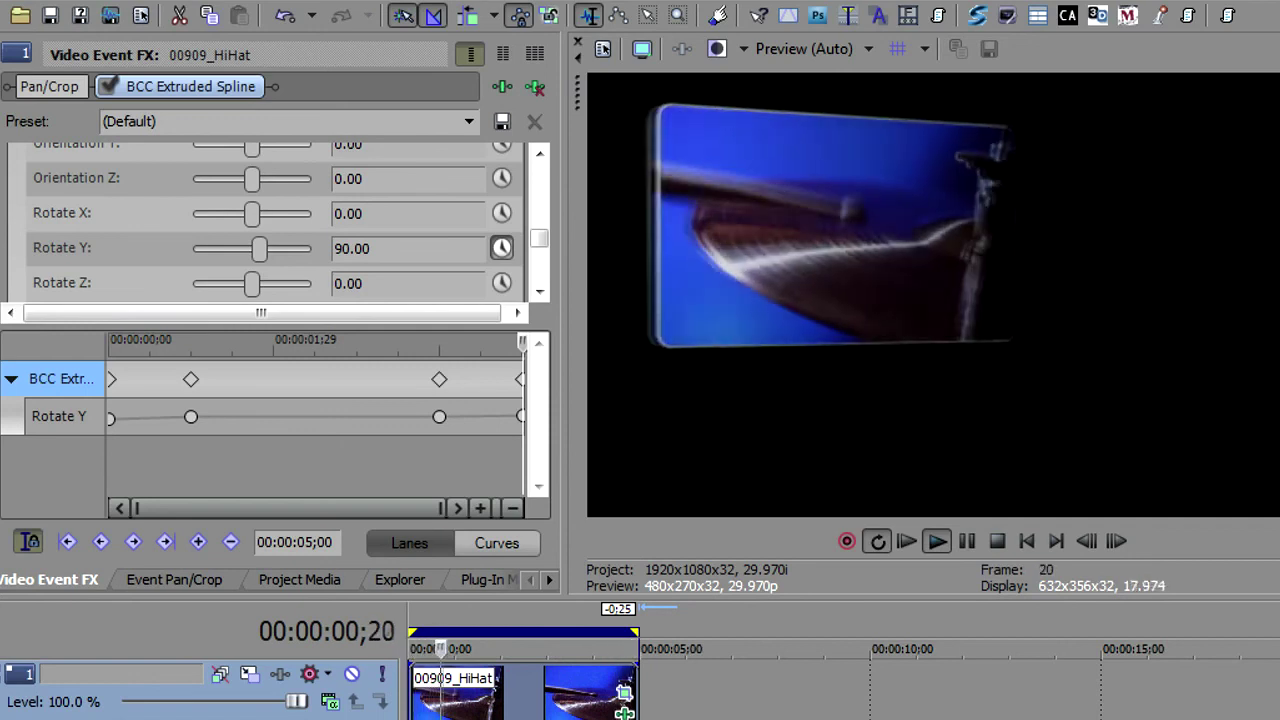
key(space)
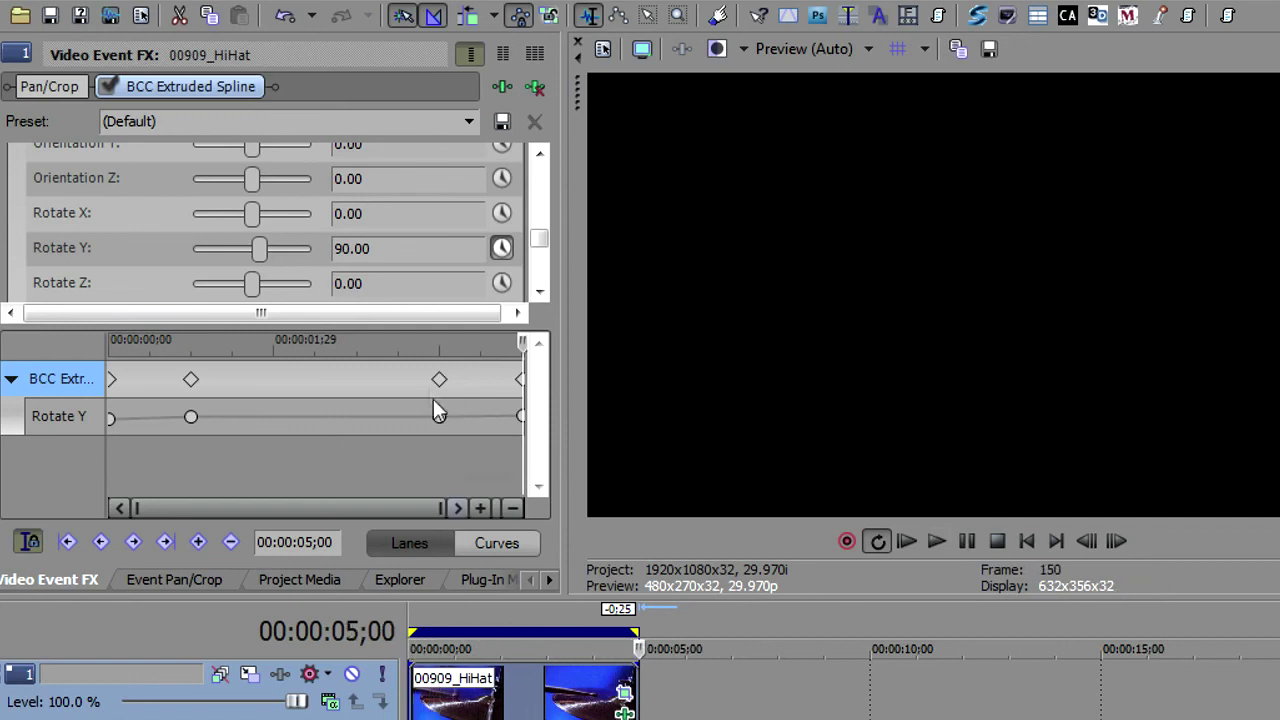
Step: Place 00919_SpanishGuitar.avi after the HiHat clip and trim it to end at 10 seconds
drag(404, 337, 403, 428)
click(399, 580)
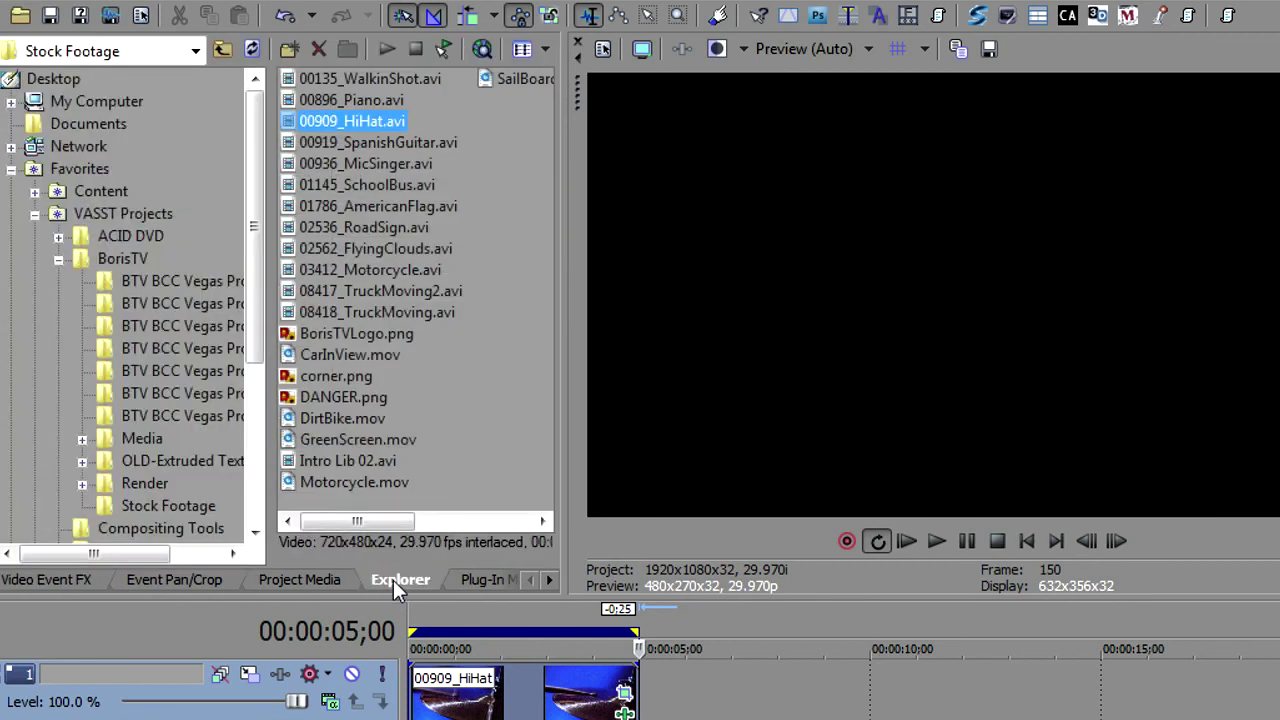
drag(359, 120, 673, 715)
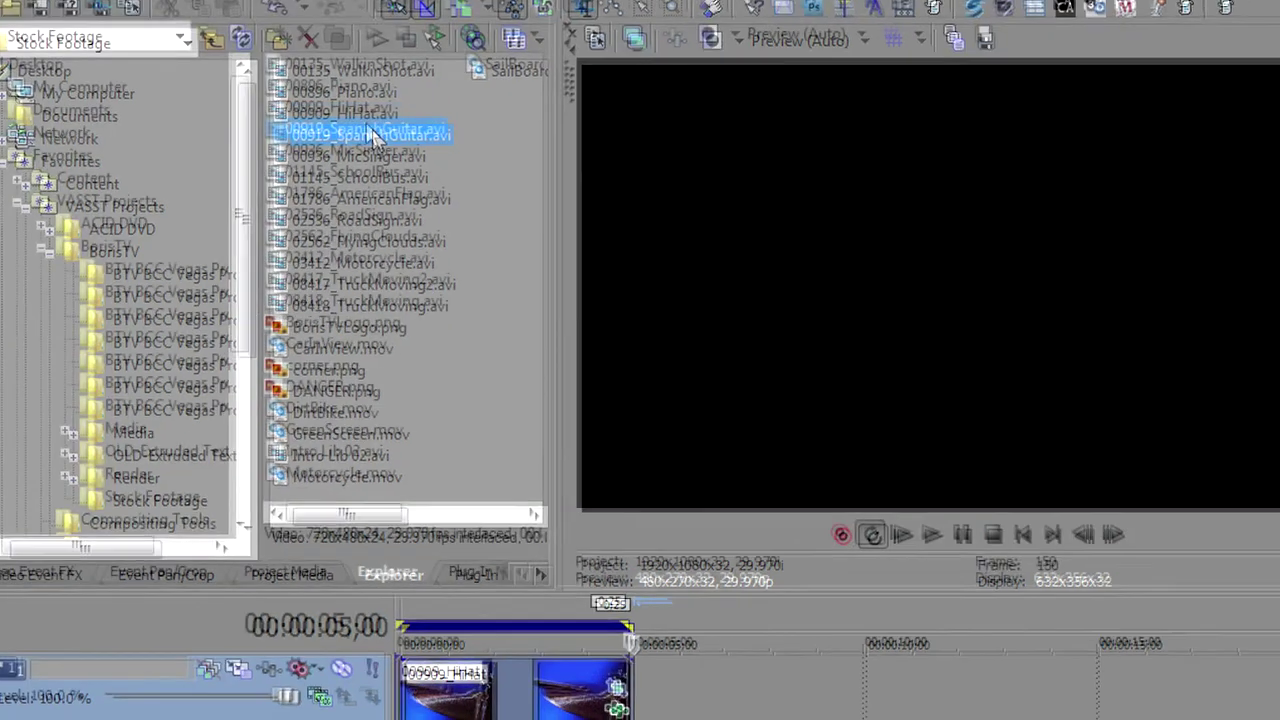
drag(482, 595, 503, 606)
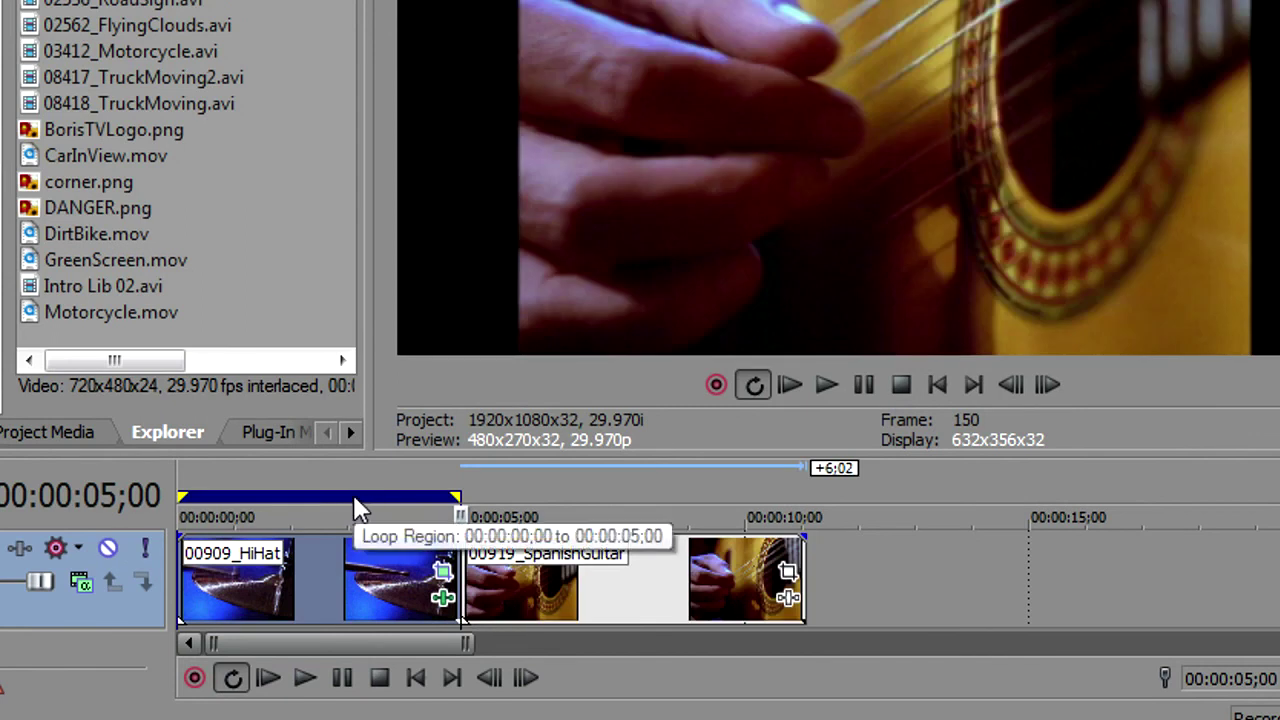
drag(355, 499, 634, 497)
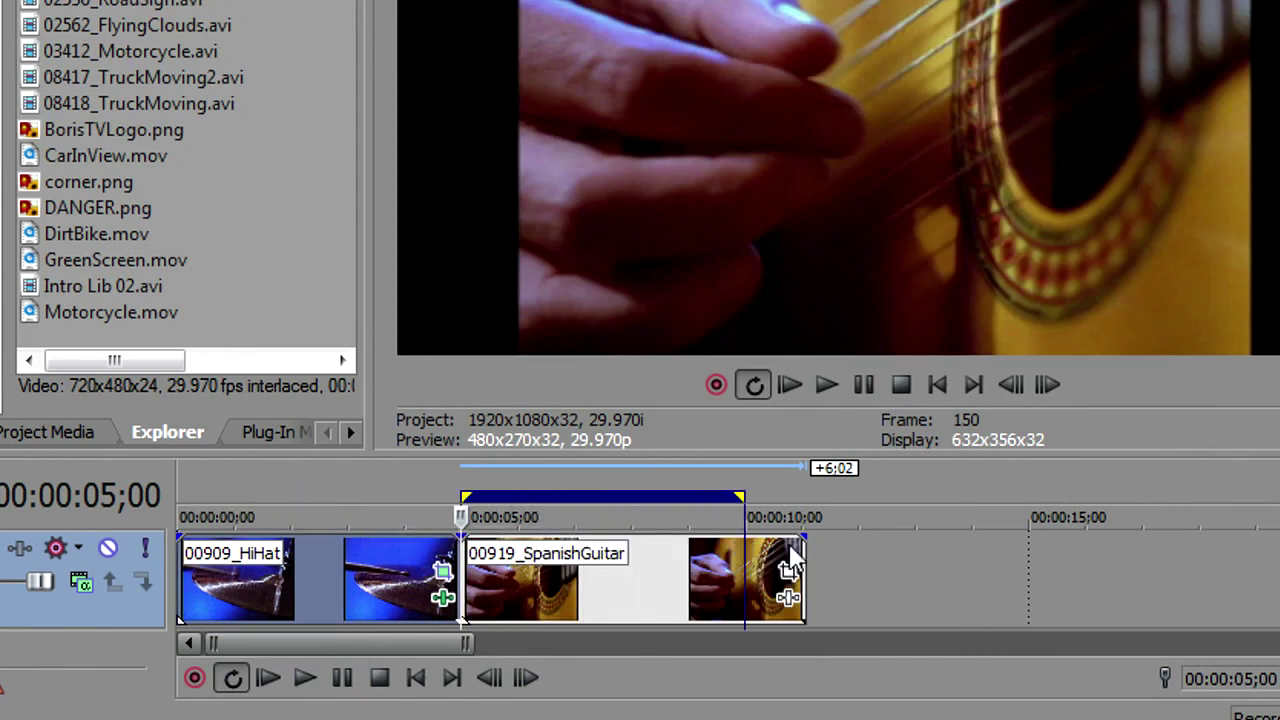
drag(797, 547, 746, 548)
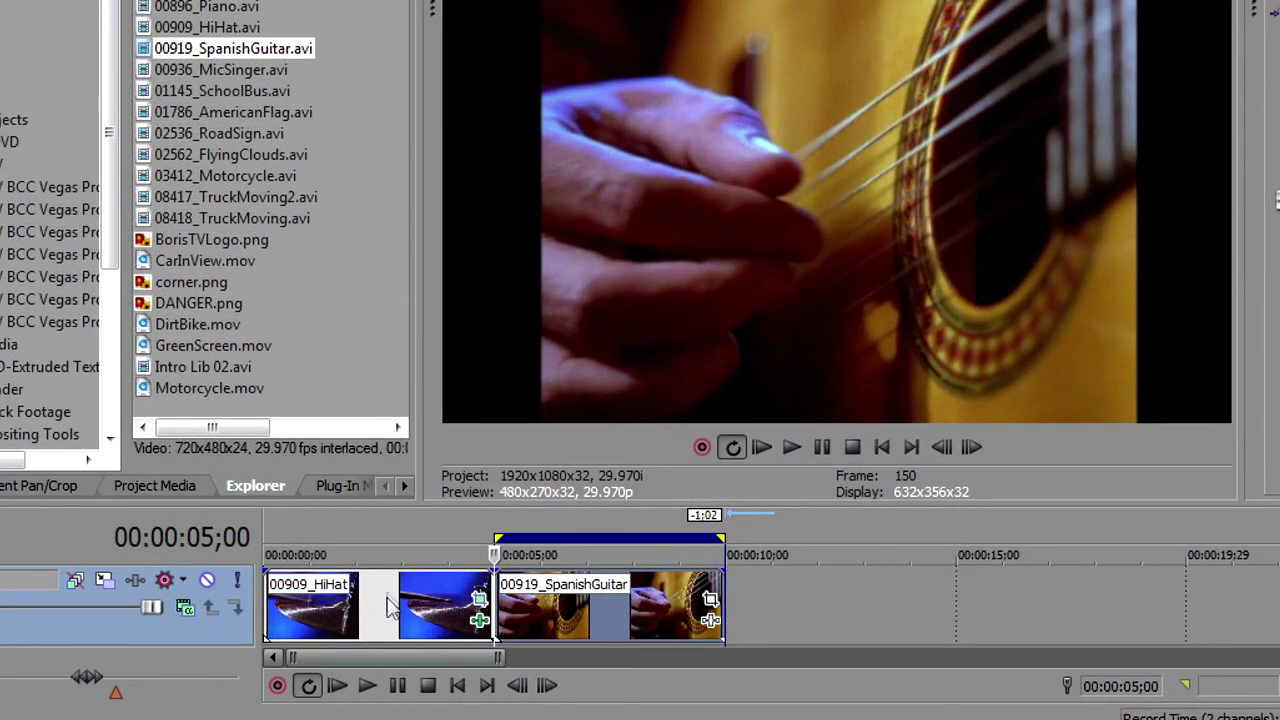
Step: Copy the HiHat event and paste its event attributes onto the SpanishGuitar clip
click(387, 597)
right_click(387, 597)
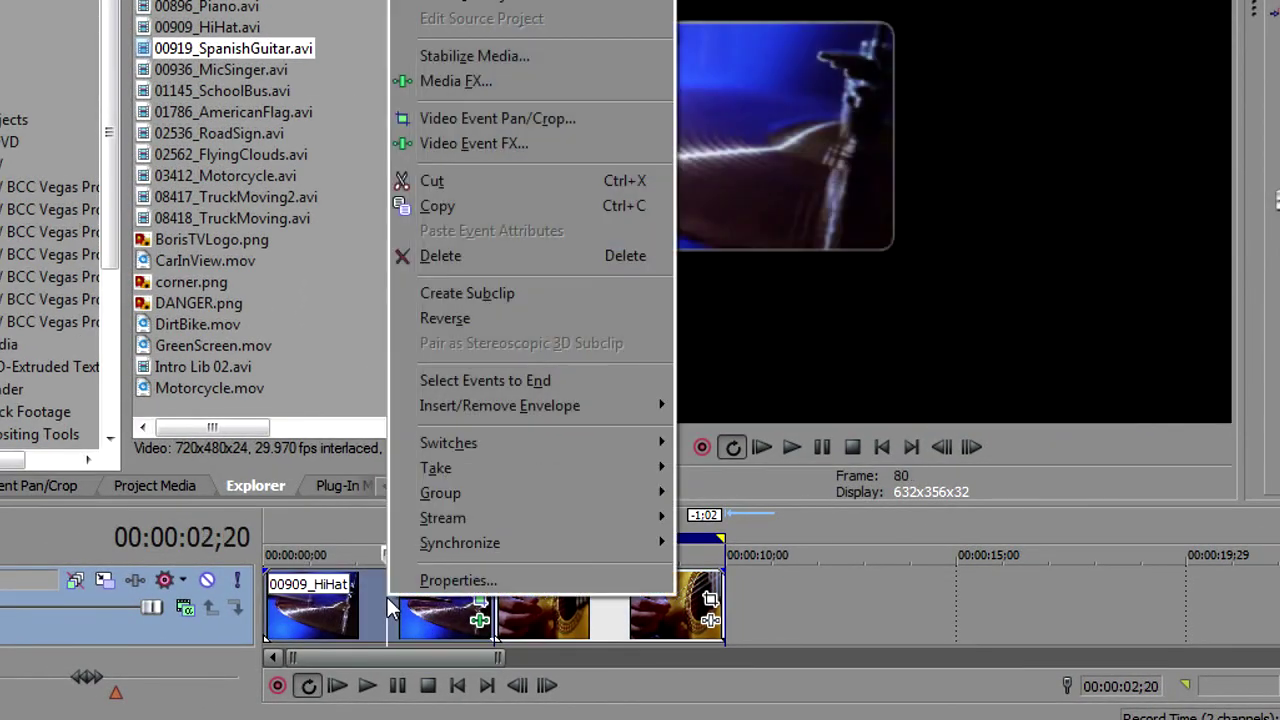
click(428, 206)
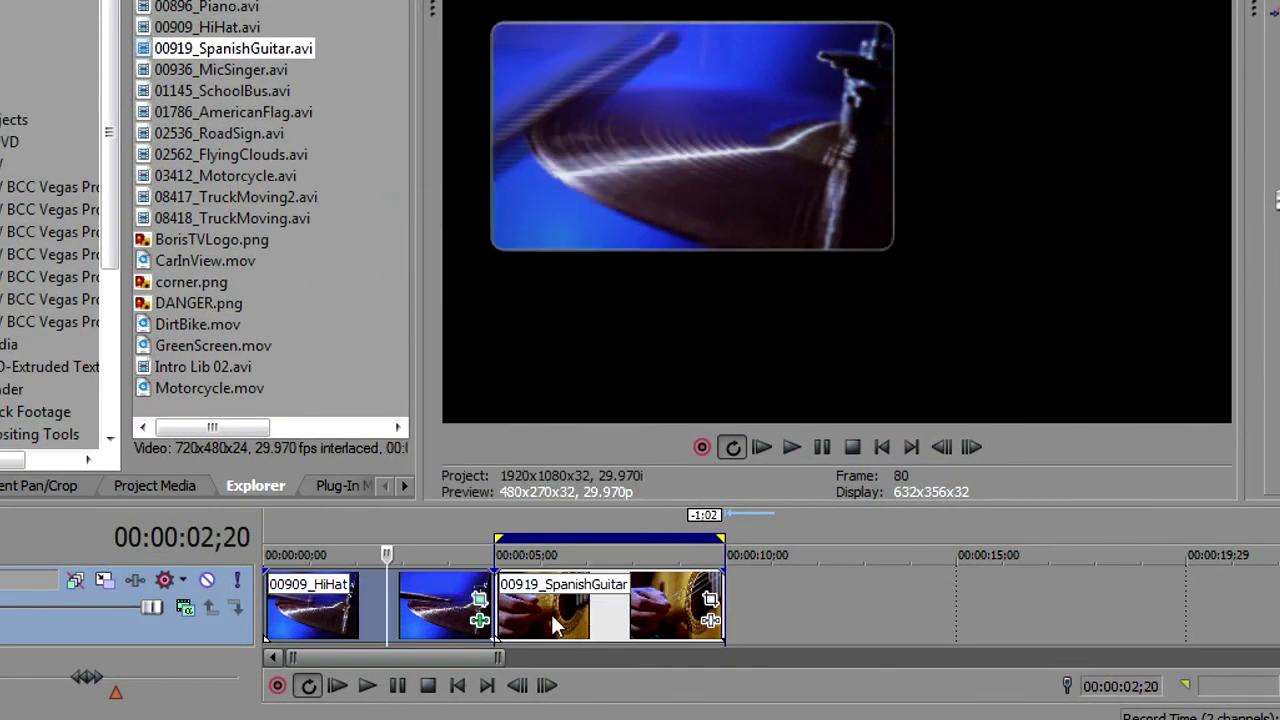
click(551, 611)
right_click(551, 611)
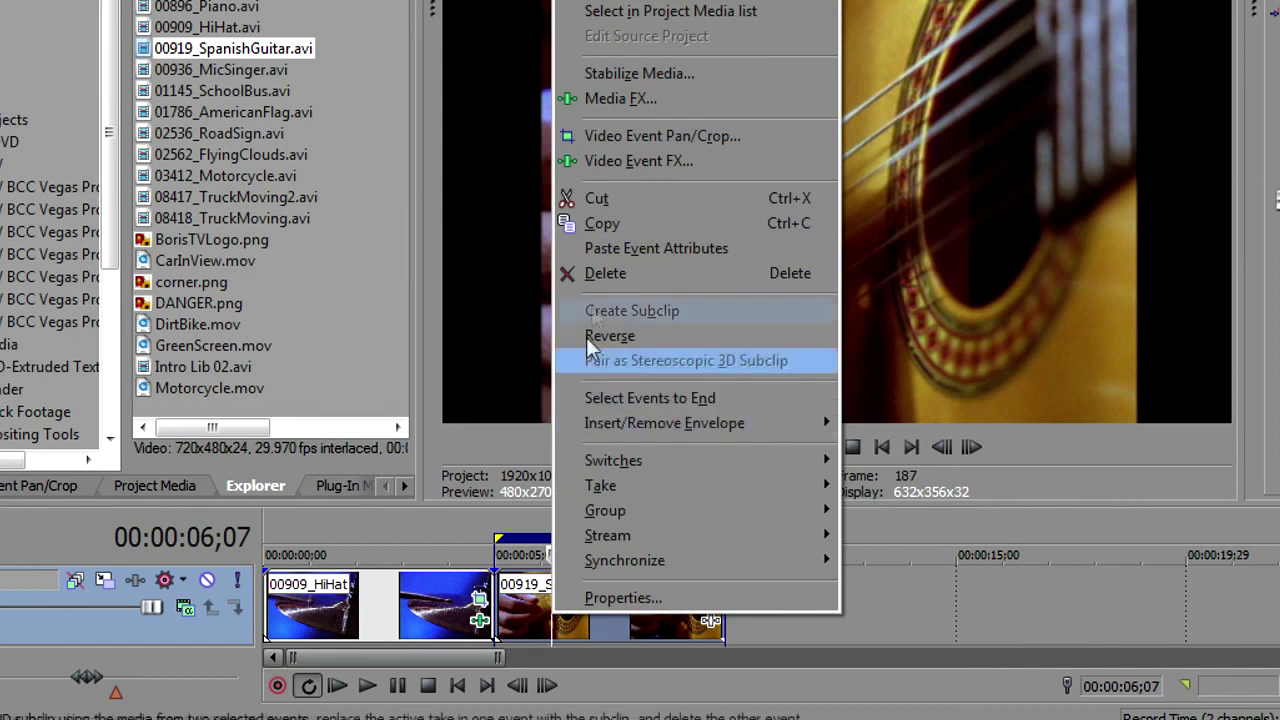
click(606, 250)
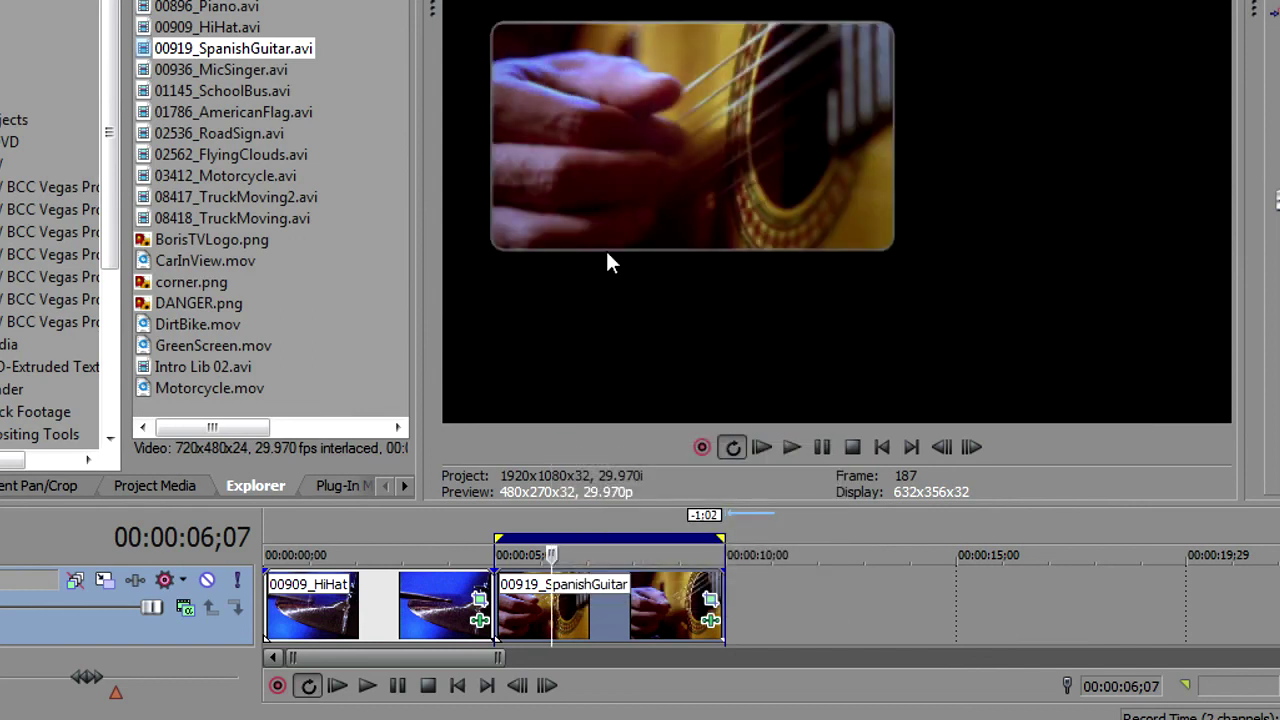
Step: Stretch the loop region from 0;00 to 10 seconds and play both clips back
drag(430, 536, 267, 536)
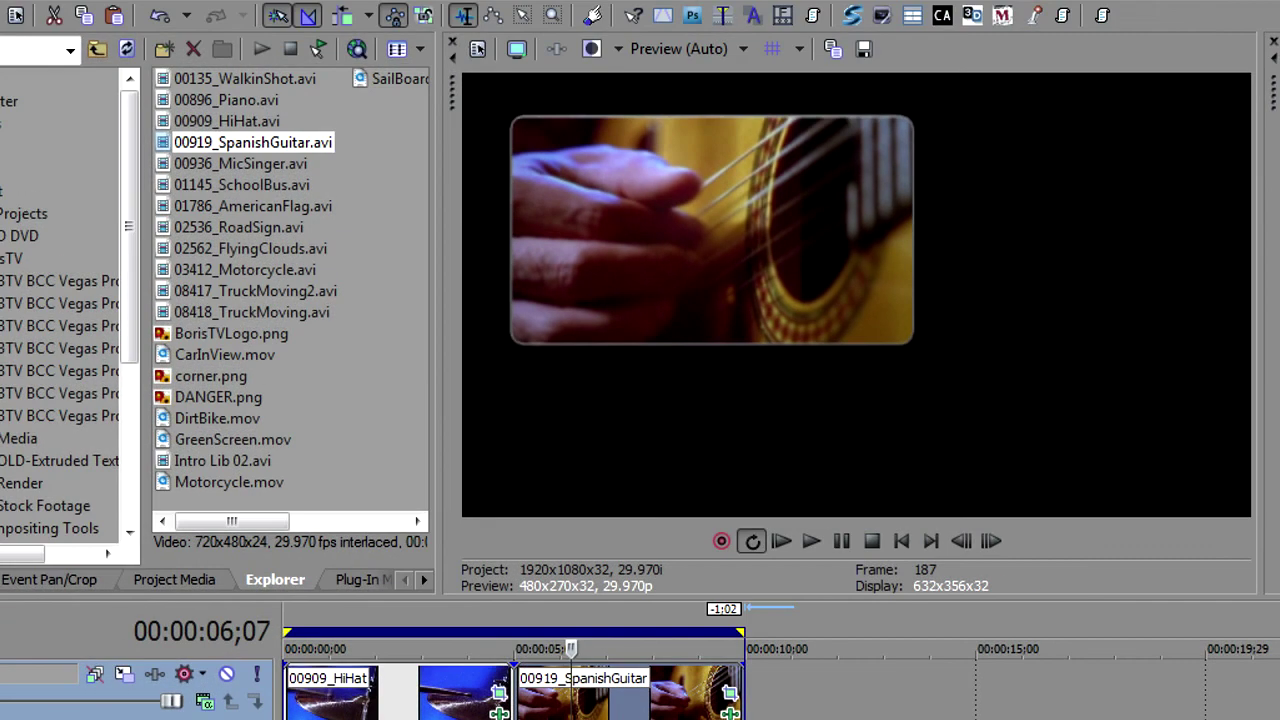
key(space)
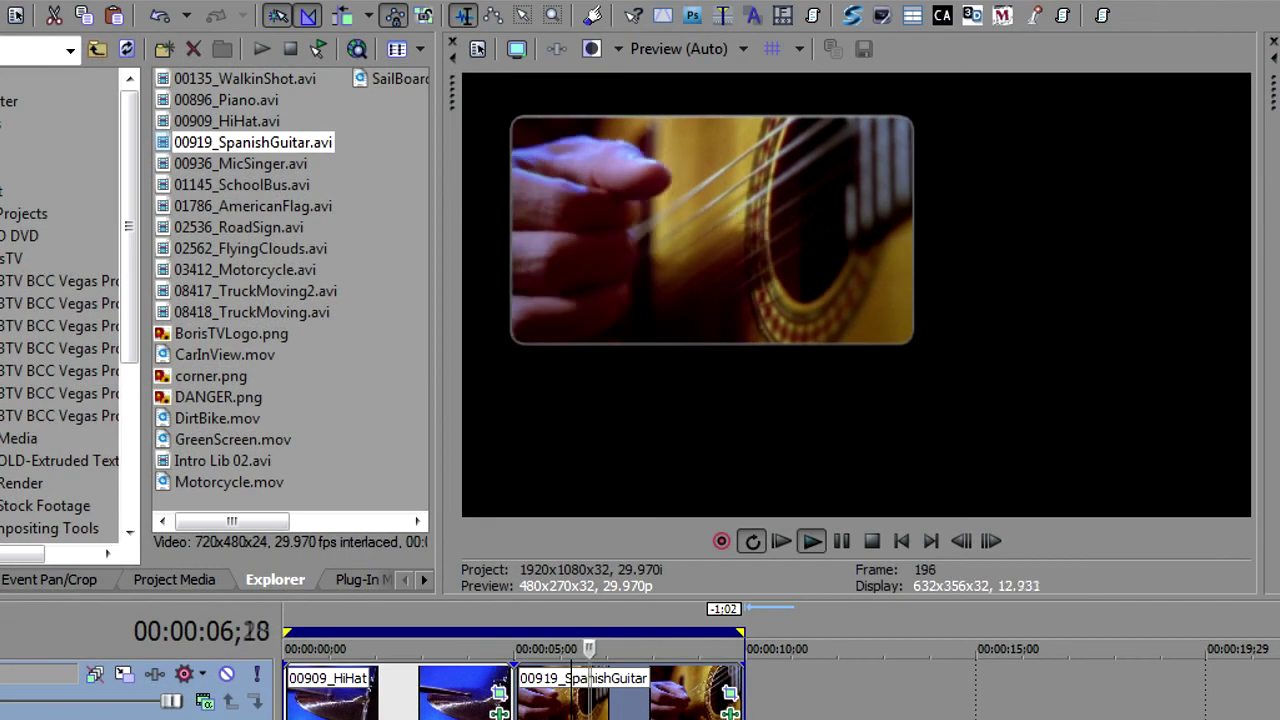